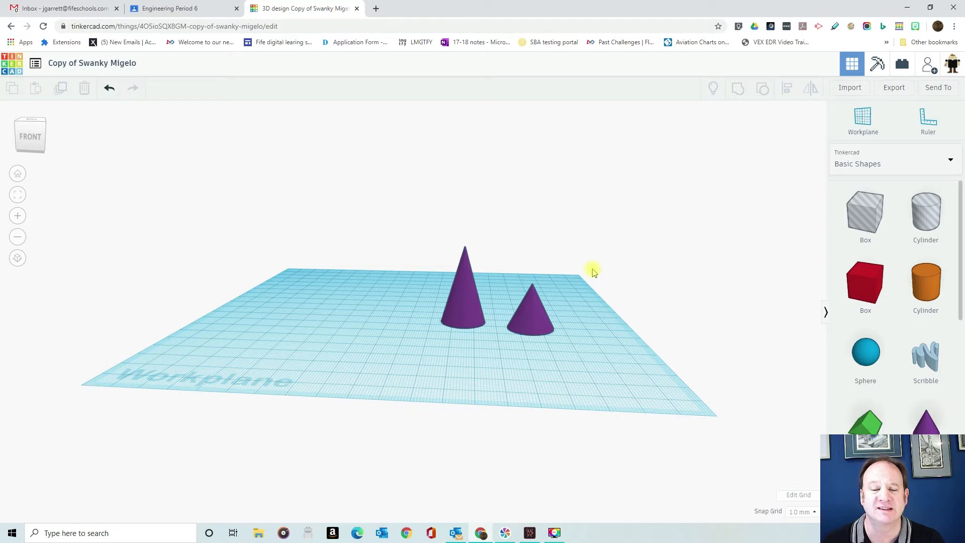
Stretch the shorter cone to make it taller, and raise it above the workplane
{"action": "left_click", "coordinate": [537, 310]}
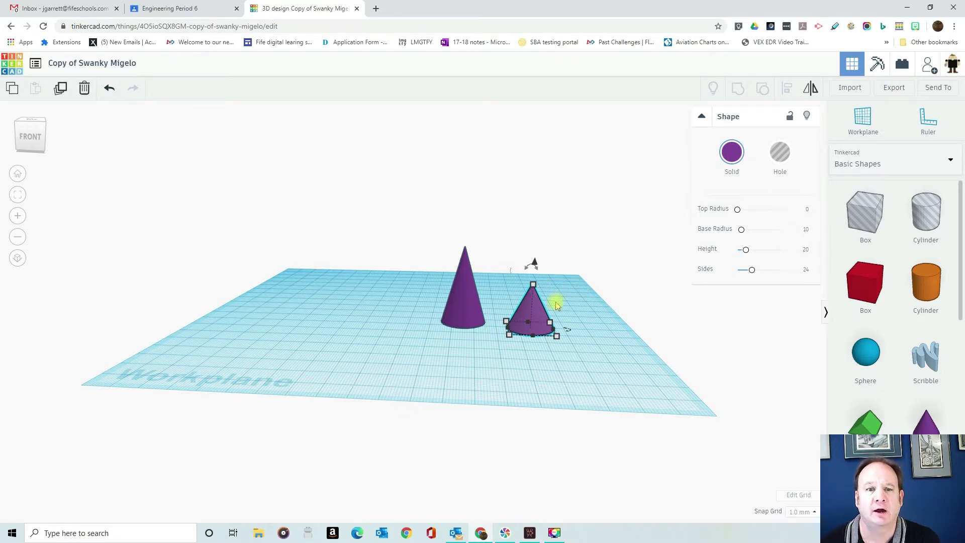
{"action": "mouse_move", "coordinate": [548, 334]}
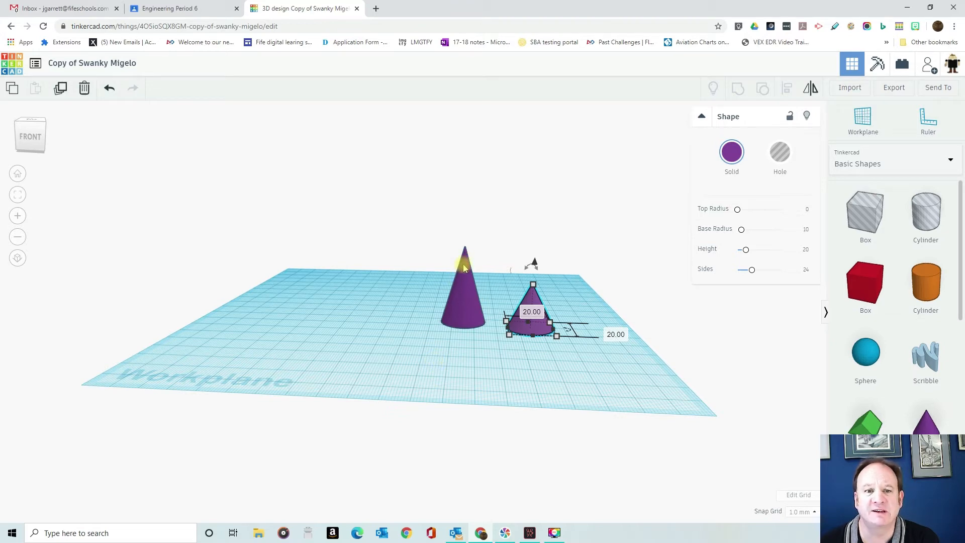
{"action": "left_click", "coordinate": [555, 279]}
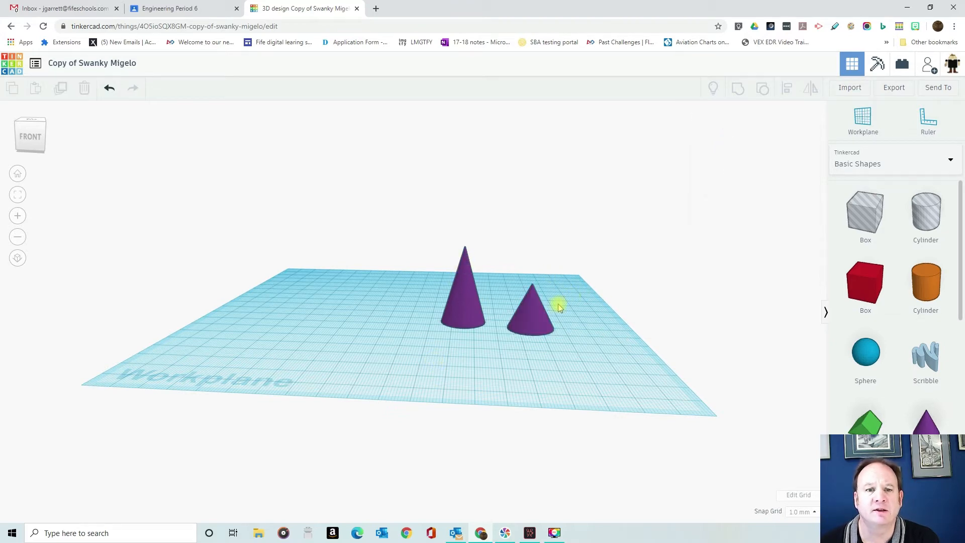
{"action": "left_click", "coordinate": [529, 309]}
{"action": "mouse_move", "coordinate": [533, 286]}
{"action": "left_mouse_down"}
{"action": "mouse_move", "coordinate": [538, 196]}
{"action": "mouse_move", "coordinate": [543, 302]}
{"action": "mouse_move", "coordinate": [541, 271]}
{"action": "left_mouse_up"}
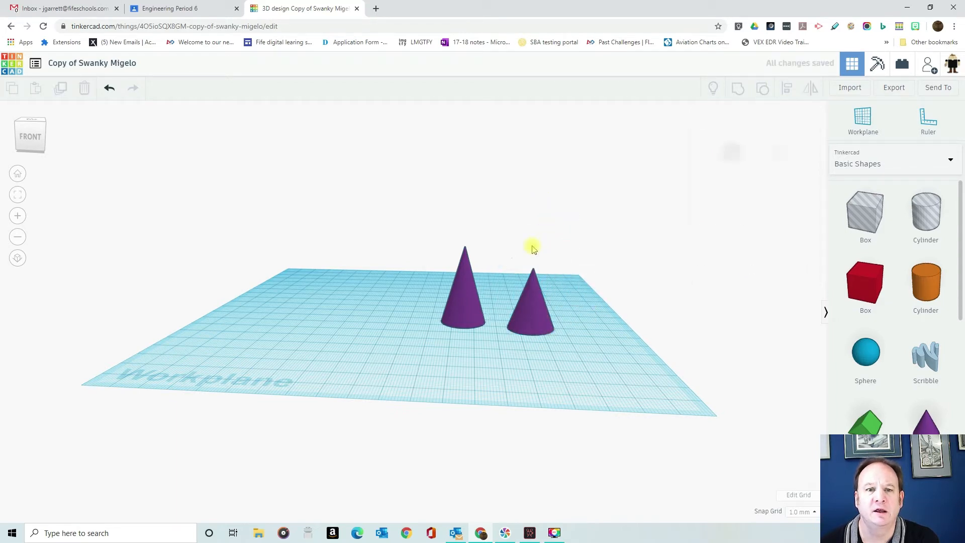
{"action": "left_click_drag", "start_coordinate": [535, 246], "coordinate": [538, 204]}
Flip the raised cone upside down by rotating it 180 degrees so its tip points at the workplane
{"action": "right_click_drag", "start_coordinate": [579, 251], "coordinate": [502, 293]}
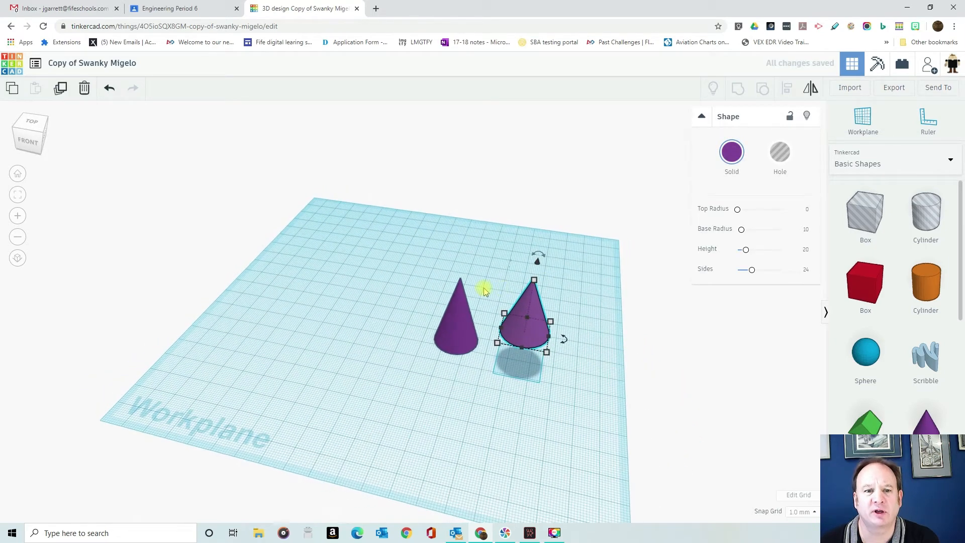
{"action": "right_click_drag", "start_coordinate": [562, 332], "coordinate": [565, 287]}
{"action": "mouse_move", "coordinate": [534, 216]}
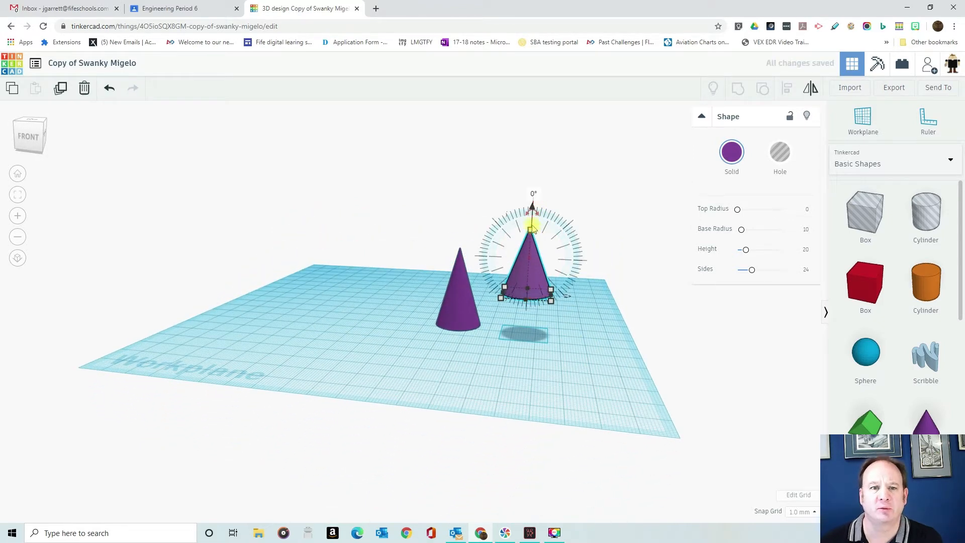
{"action": "left_click_drag", "start_coordinate": [532, 209], "coordinate": [526, 324]}
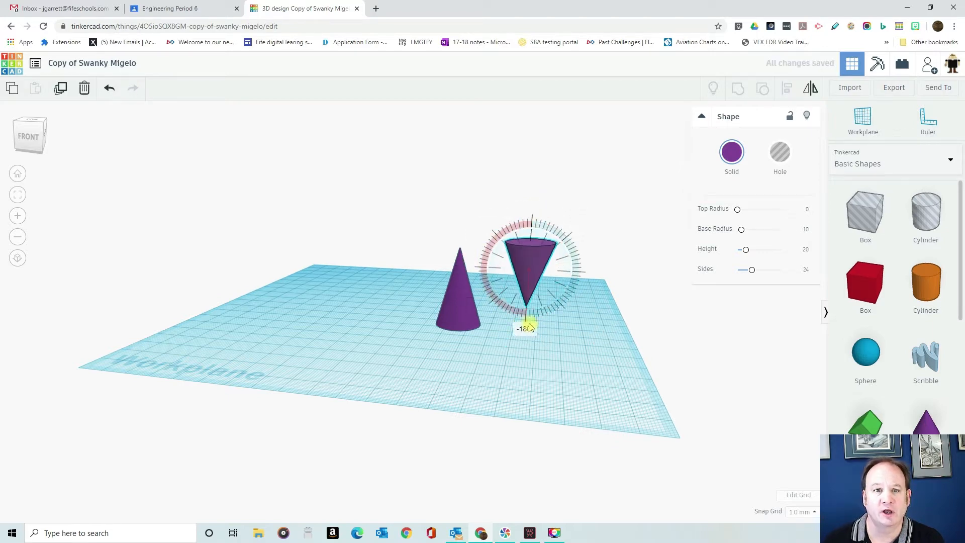
Place the inverted cone over the upright cone and adjust its elevation so they overlap, with the upright cone's tip protruding through its top
{"action": "left_click_drag", "start_coordinate": [511, 270], "coordinate": [456, 267]}
{"action": "right_click_drag", "start_coordinate": [513, 296], "coordinate": [466, 229]}
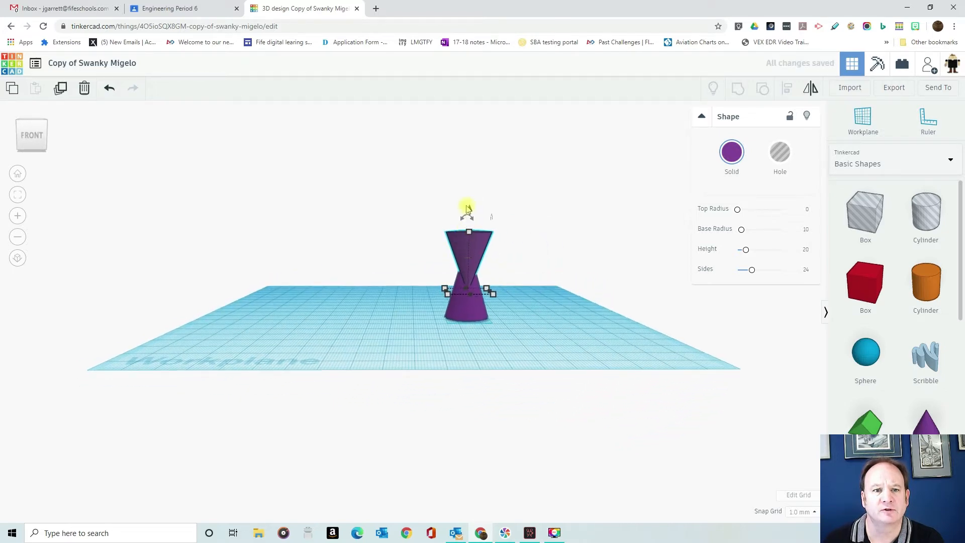
{"action": "left_click_drag", "start_coordinate": [470, 207], "coordinate": [470, 221]}
{"action": "left_click", "coordinate": [492, 240]}
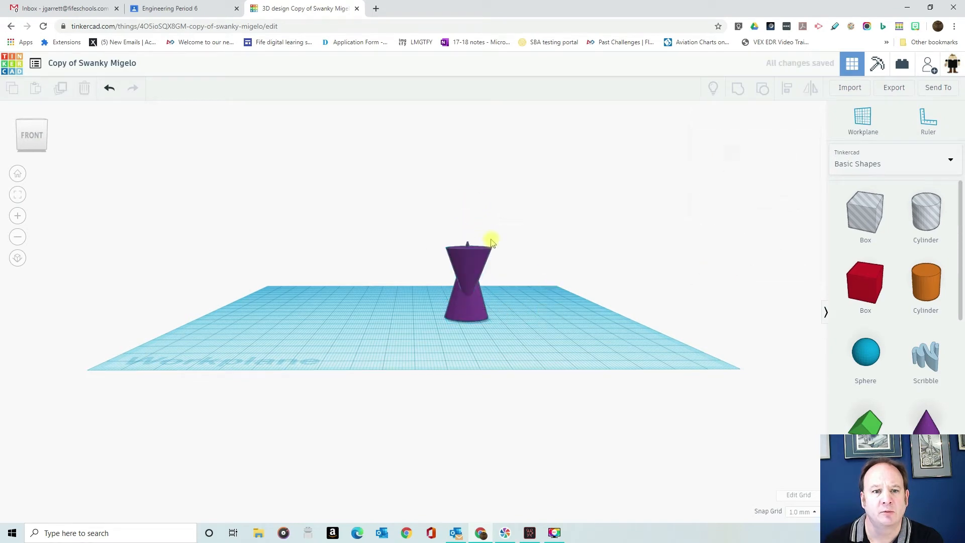
{"action": "left_click", "coordinate": [467, 243]}
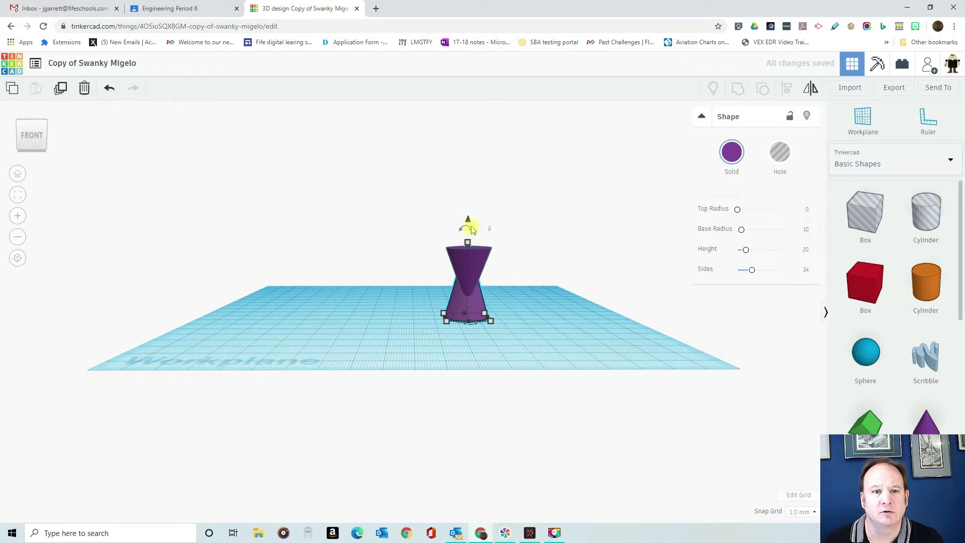
{"action": "left_click", "coordinate": [517, 245]}
{"action": "left_click", "coordinate": [482, 265]}
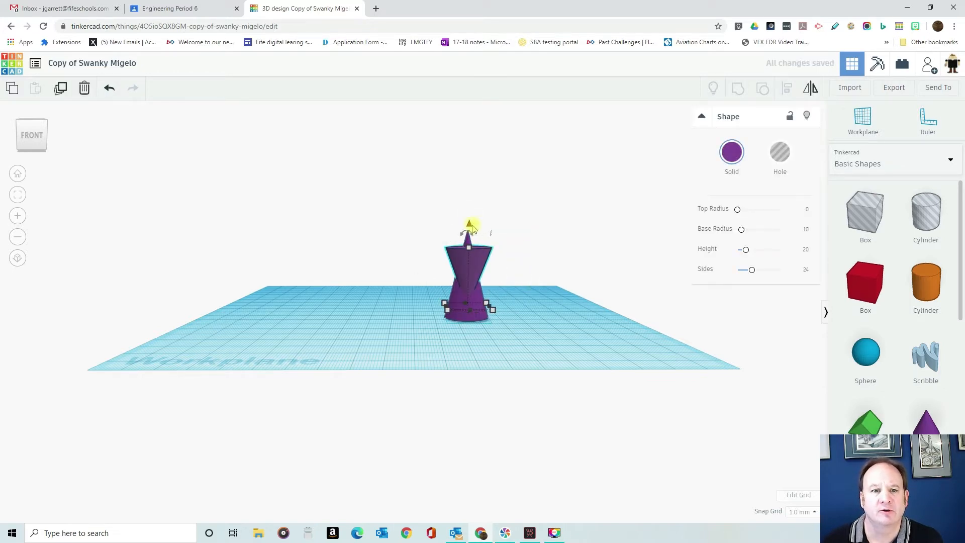
{"action": "mouse_move", "coordinate": [470, 226]}
{"action": "left_mouse_down"}
{"action": "mouse_move", "coordinate": [468, 214]}
{"action": "mouse_move", "coordinate": [470, 221]}
{"action": "left_mouse_up"}
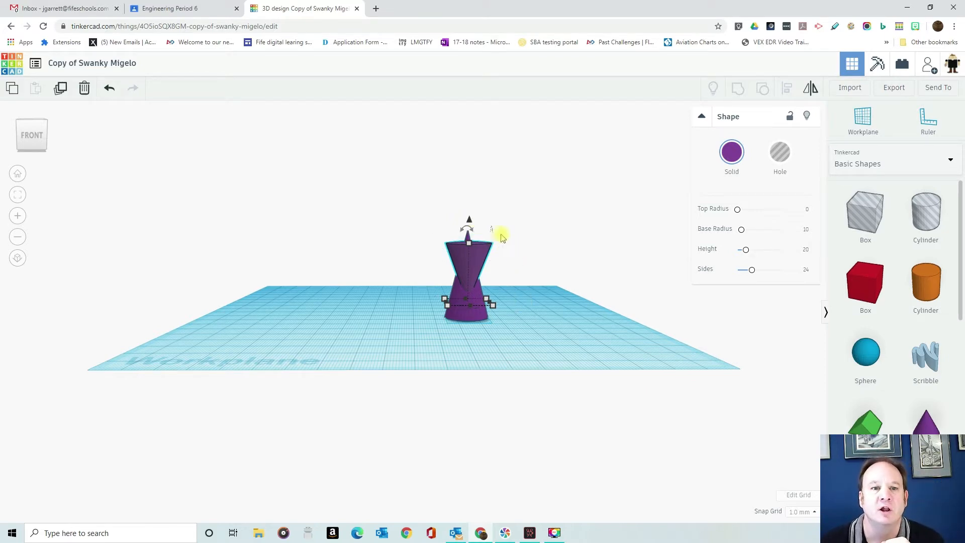
Try to align the two overlapping cones with each other
{"action": "left_click_drag", "start_coordinate": [442, 217], "coordinate": [551, 390]}
{"action": "right_click_drag", "start_coordinate": [431, 284], "coordinate": [452, 294]}
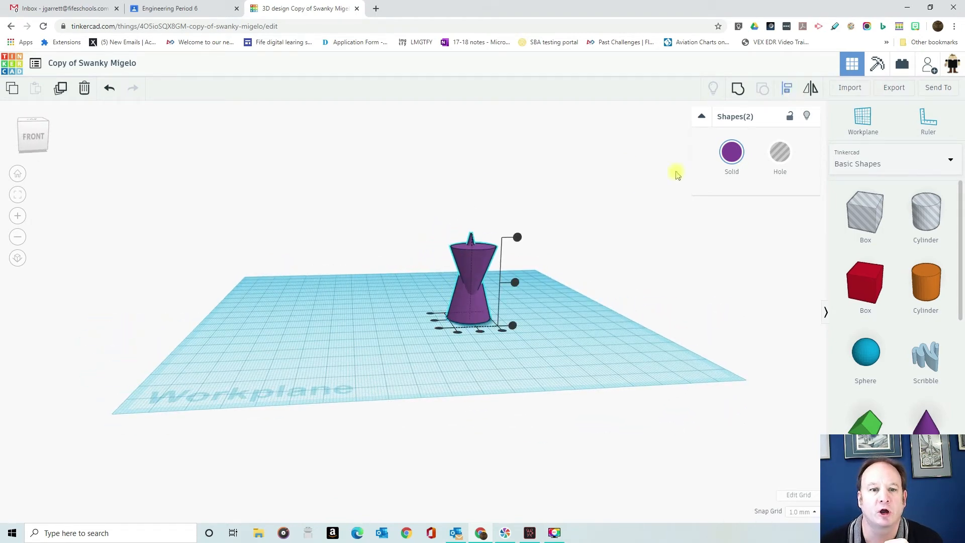
{"action": "left_click", "coordinate": [477, 333]}
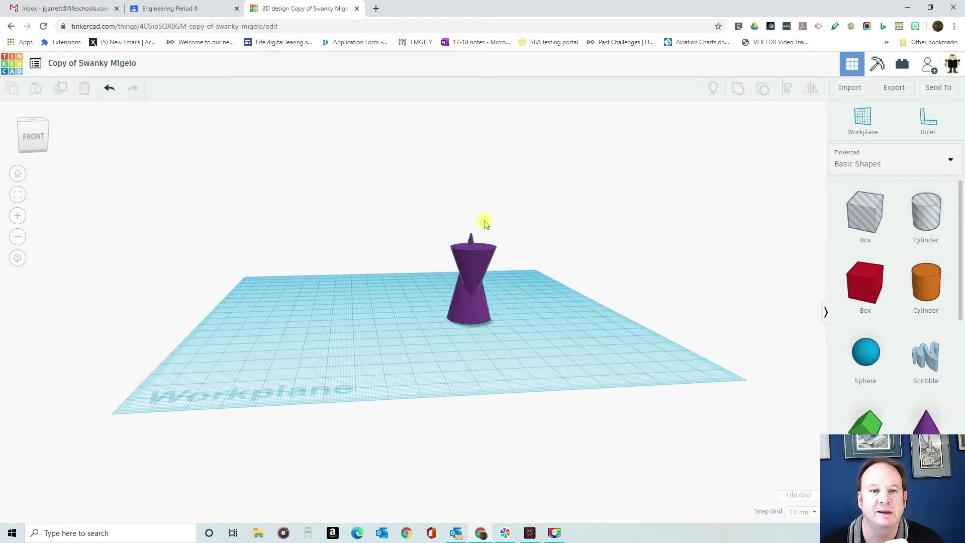
{"action": "left_click_drag", "start_coordinate": [388, 221], "coordinate": [606, 422]}
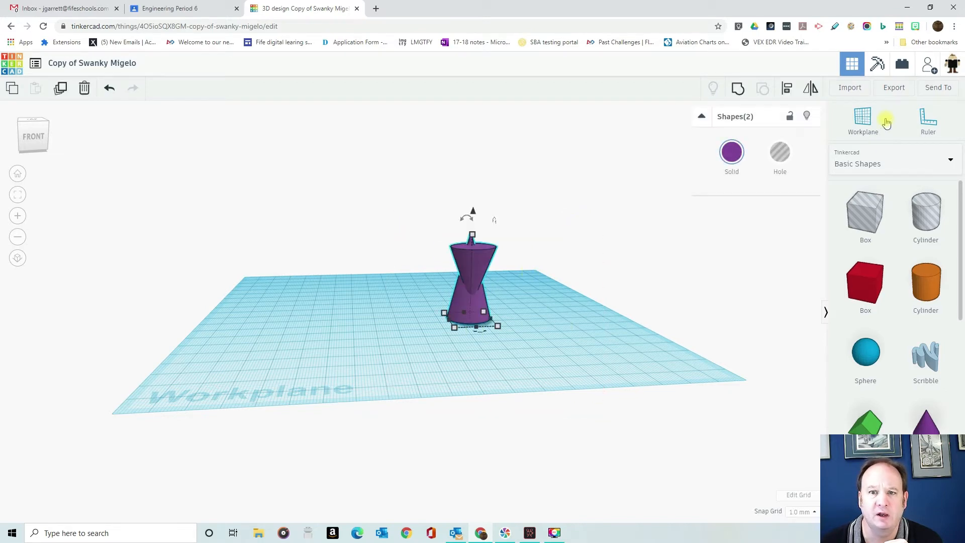
{"action": "left_click", "coordinate": [548, 277]}
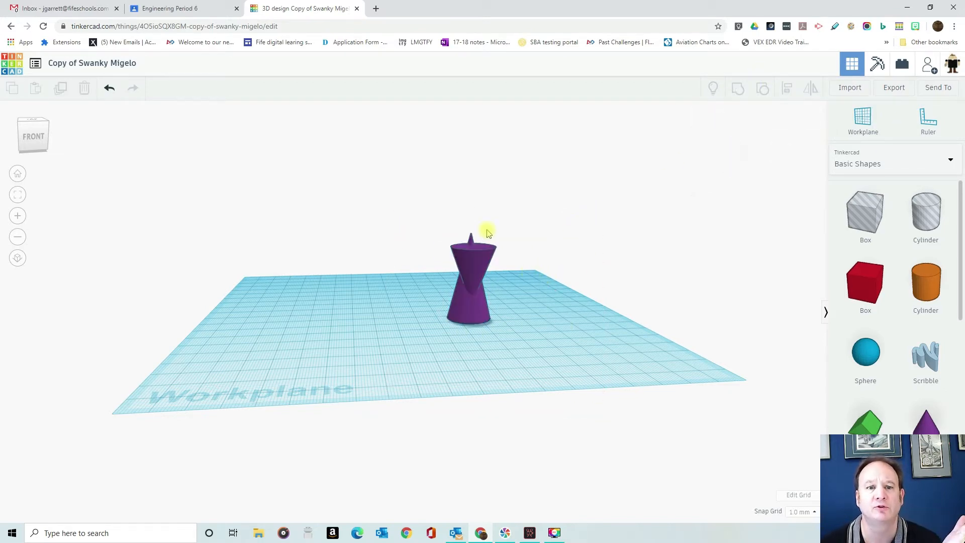
{"action": "left_click_drag", "start_coordinate": [425, 217], "coordinate": [526, 339]}
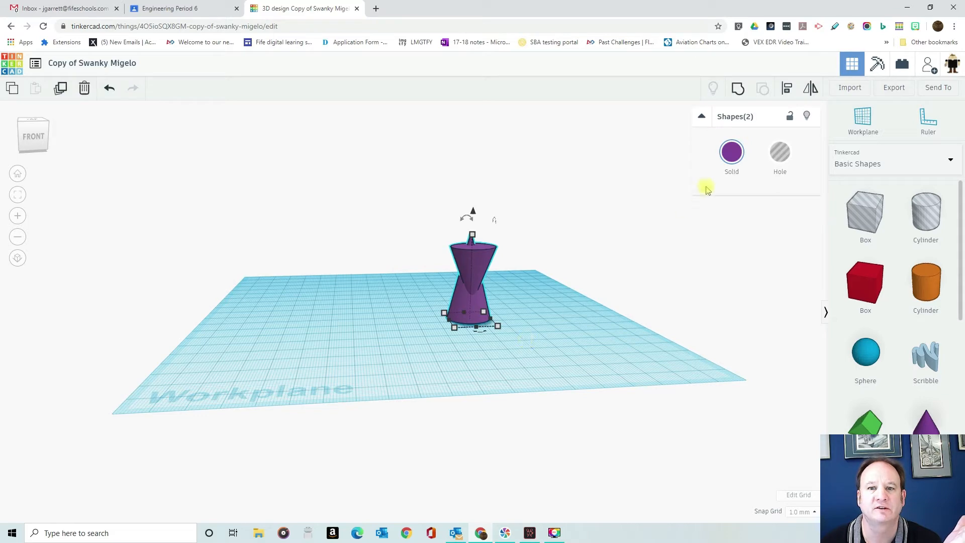
{"action": "left_click", "coordinate": [787, 88]}
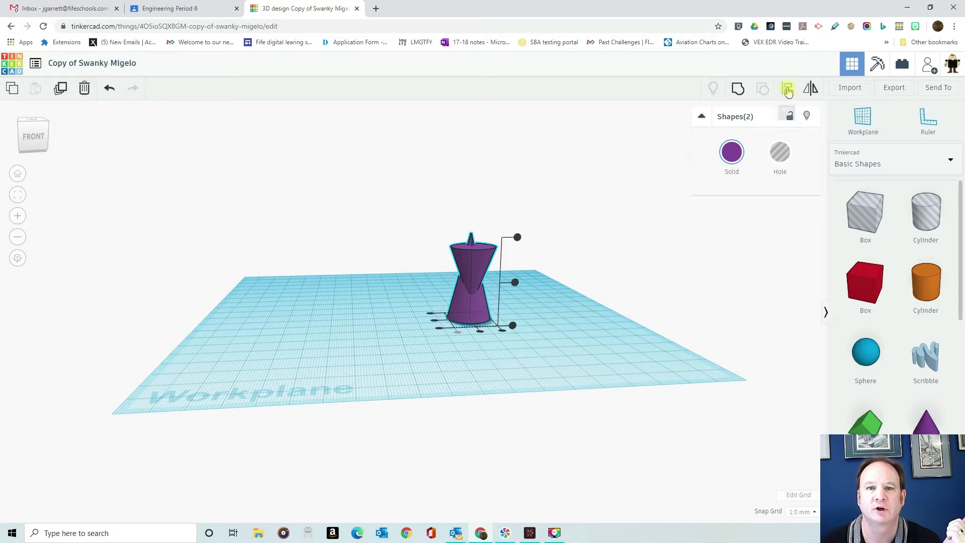
{"action": "left_click", "coordinate": [516, 282]}
{"action": "left_click", "coordinate": [482, 335]}
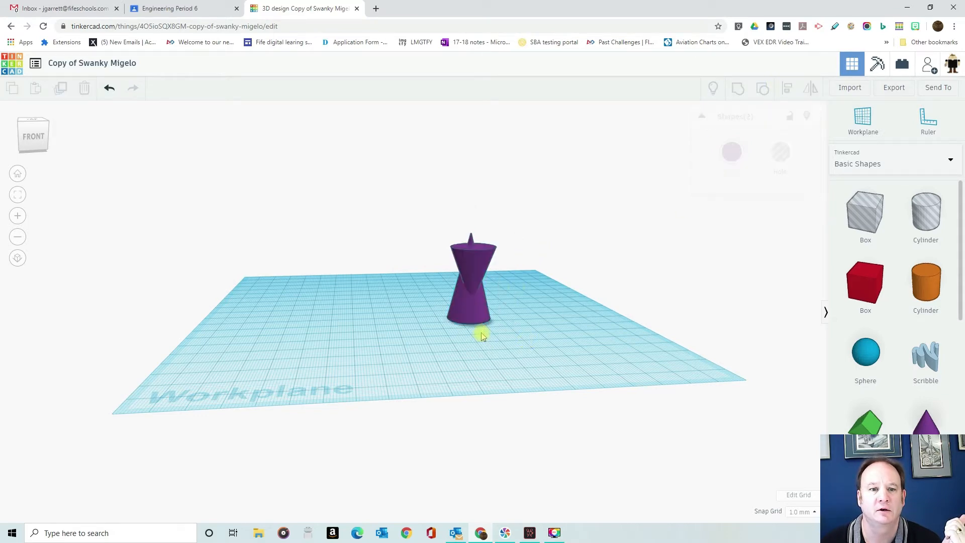
Align both cones on their centers in both horizontal directions, keeping the inverted cone at its height
{"action": "left_click", "coordinate": [470, 287]}
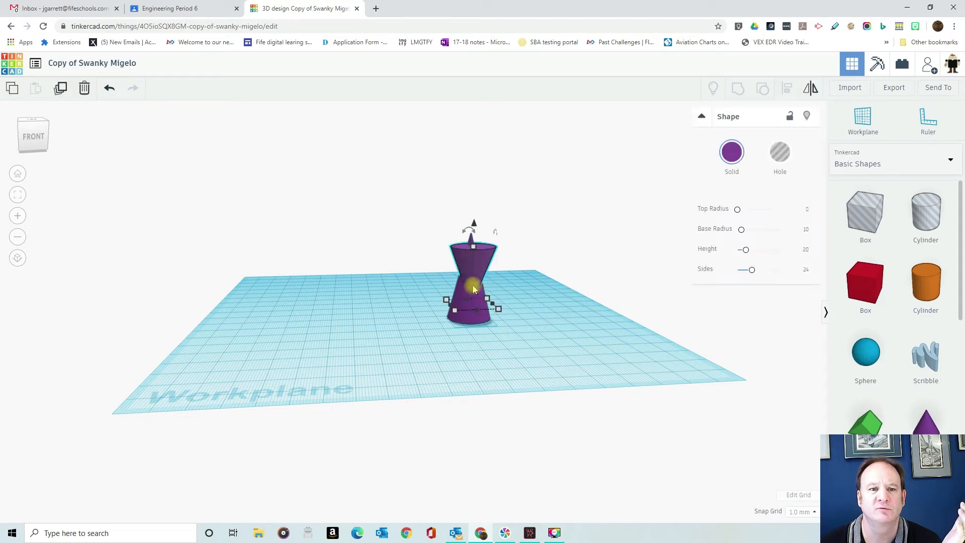
{"action": "key", "text": "ctrl+a"}
{"action": "left_click", "coordinate": [787, 88]}
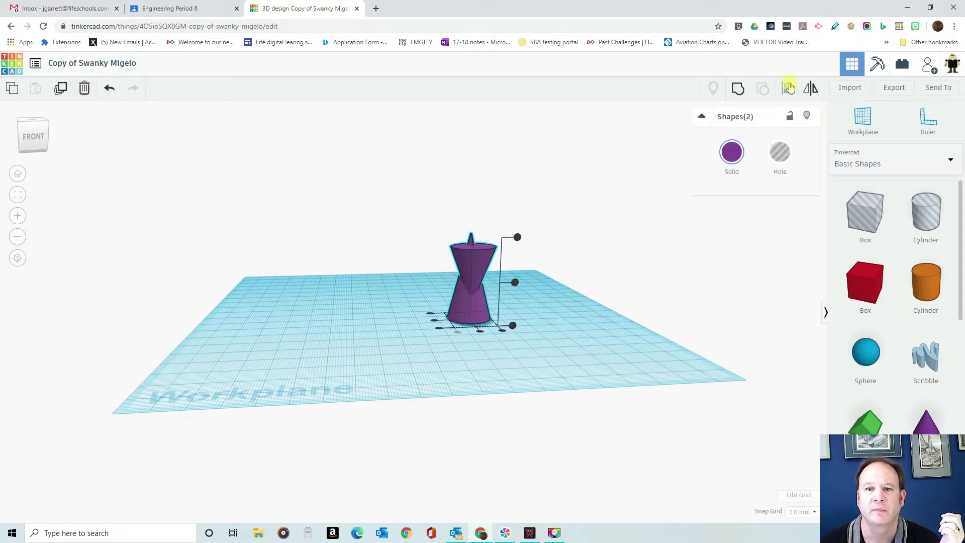
{"action": "left_click", "coordinate": [431, 312]}
{"action": "right_click_drag", "start_coordinate": [430, 308], "coordinate": [438, 333]}
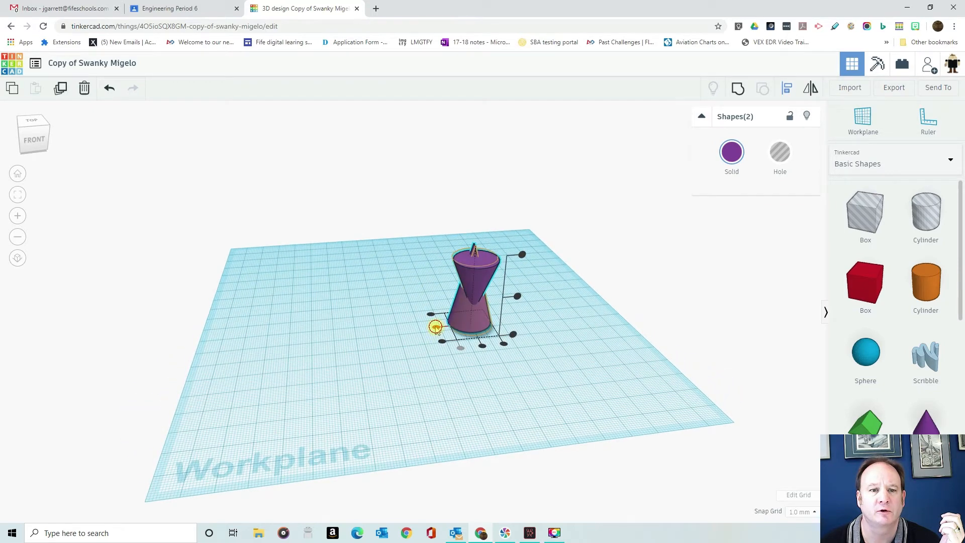
{"action": "left_click", "coordinate": [436, 326]}
{"action": "left_click", "coordinate": [481, 342]}
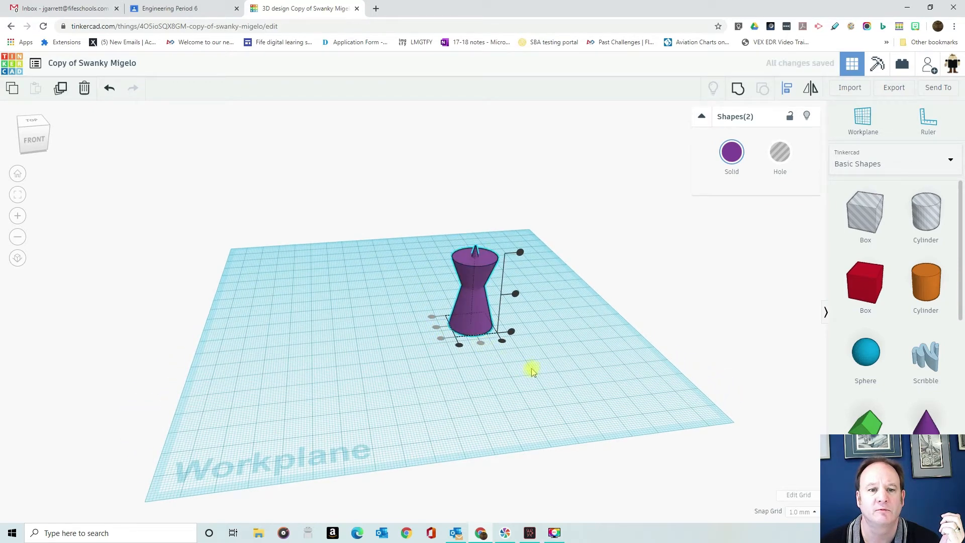
{"action": "right_click_drag", "start_coordinate": [539, 367], "coordinate": [482, 349]}
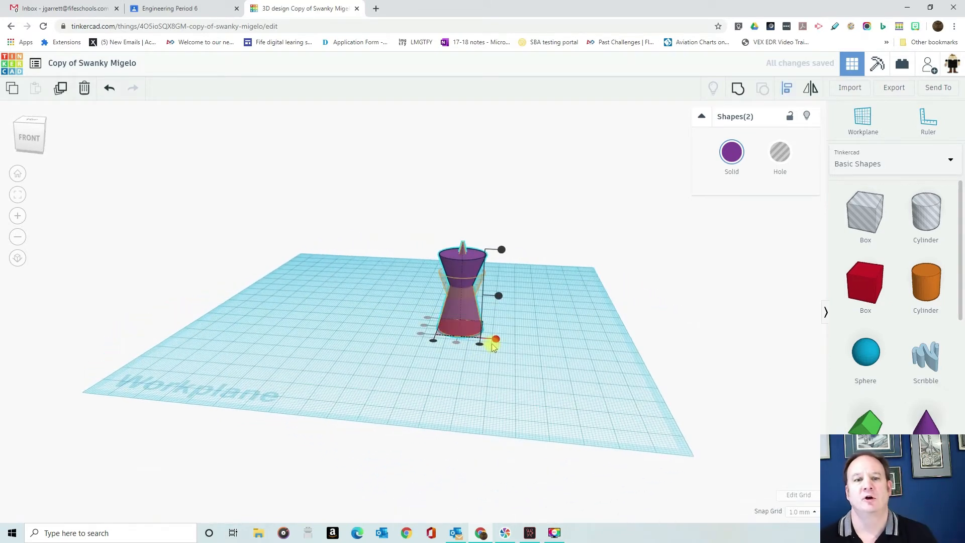
{"action": "left_click", "coordinate": [495, 342]}
{"action": "left_click", "coordinate": [509, 359]}
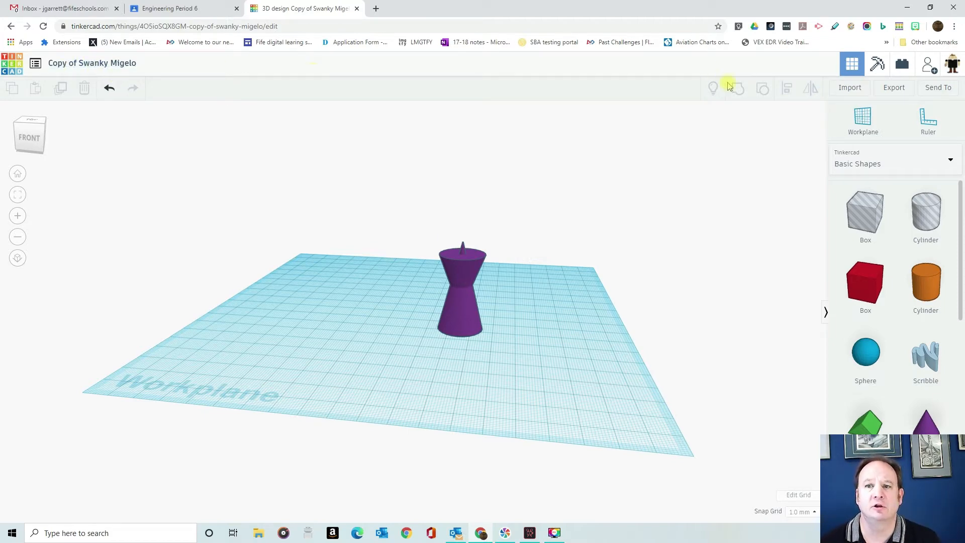
Generate a new collaboration link for the design and copy it
{"action": "left_click", "coordinate": [931, 66]}
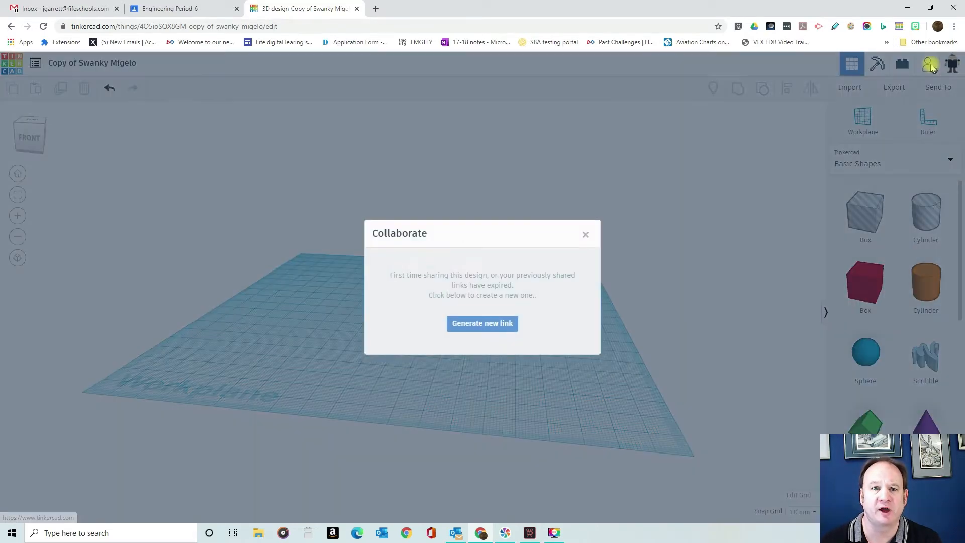
{"action": "left_click", "coordinate": [489, 324]}
{"action": "left_click", "coordinate": [486, 302]}
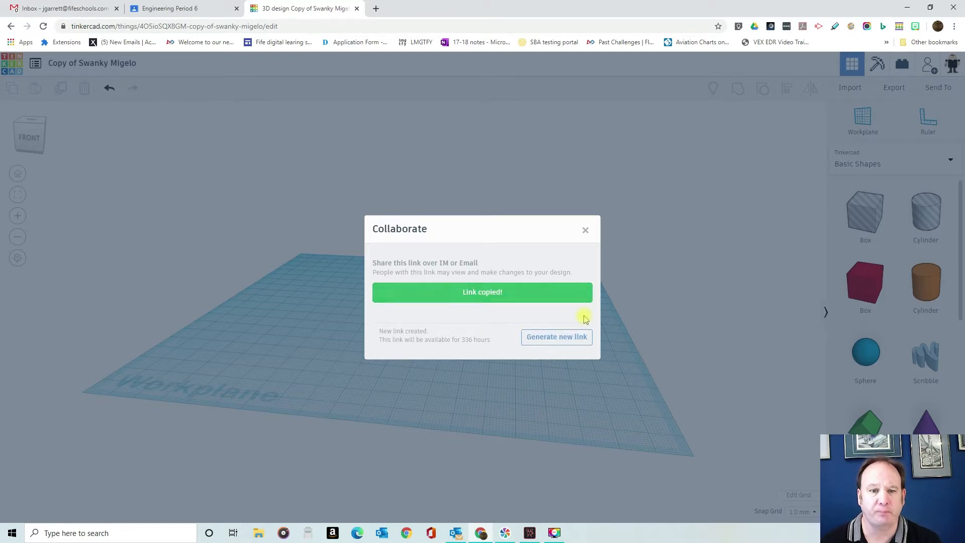
{"action": "left_click", "coordinate": [585, 231]}
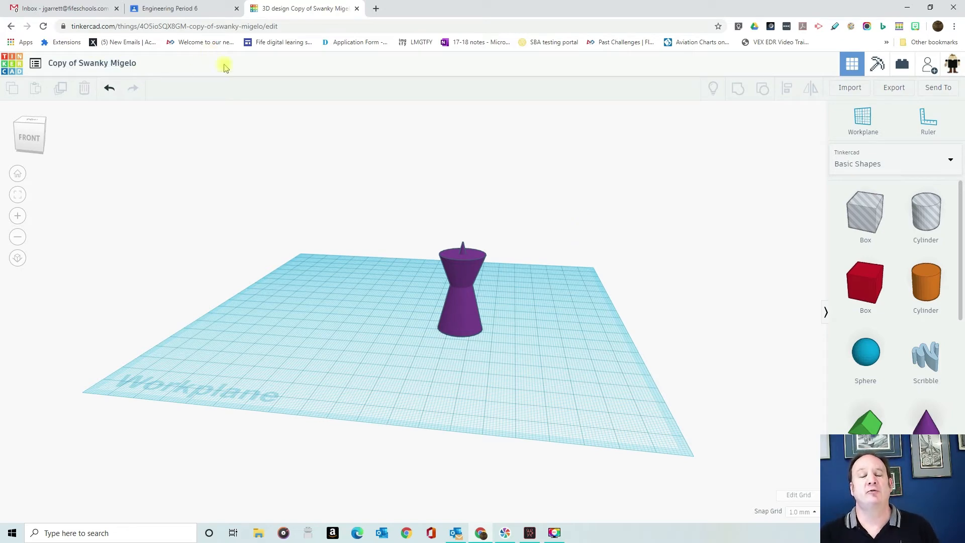
Rename the design as "Chess template"
{"action": "left_click", "coordinate": [90, 69]}
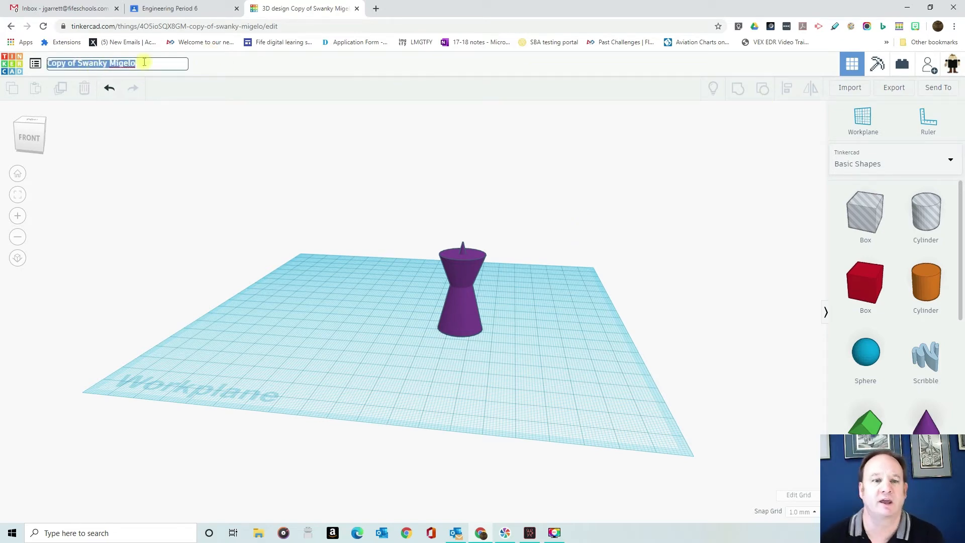
{"action": "type", "text": "plate"}
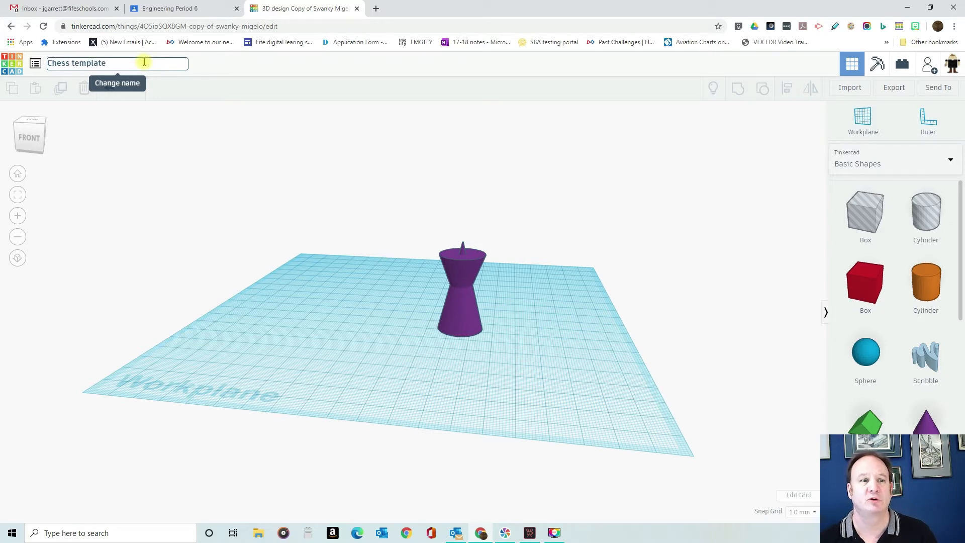
{"action": "left_click", "coordinate": [186, 189]}
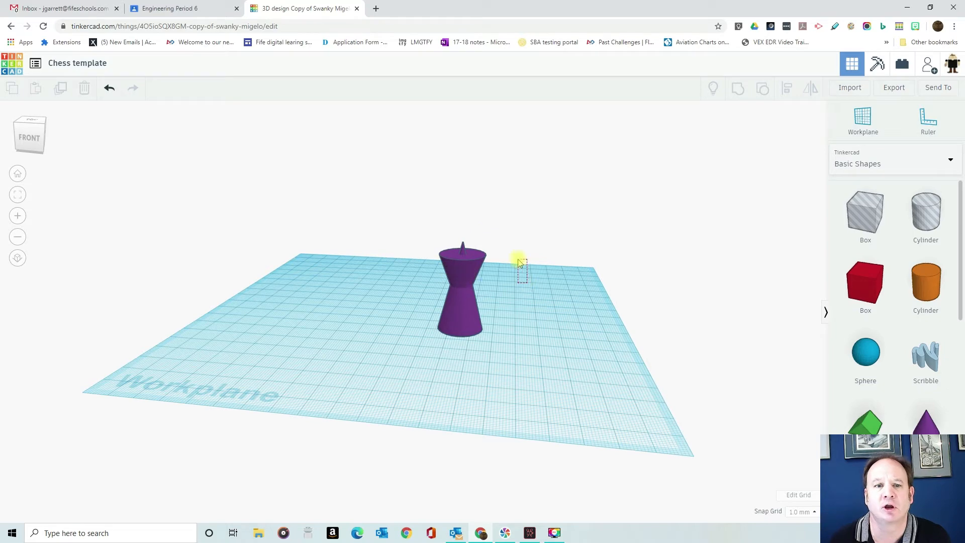
Duplicate the two-cone chess piece and move the copy about 43 mm sideways from the original, toward the workplane's left edge
{"action": "right_click_drag", "start_coordinate": [507, 301], "coordinate": [509, 281]}
{"action": "left_click_drag", "start_coordinate": [422, 215], "coordinate": [498, 340]}
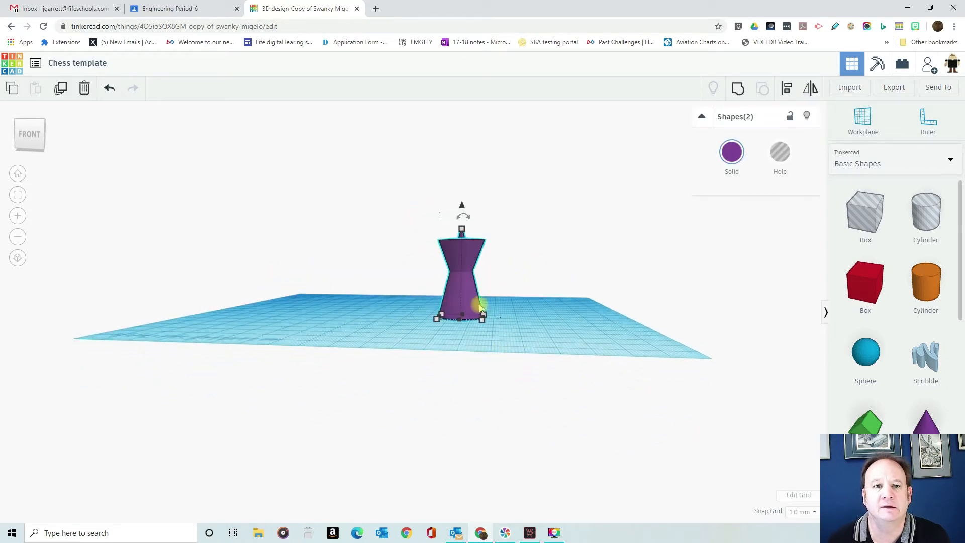
{"action": "left_click", "coordinate": [60, 88]}
{"action": "right_click_drag", "start_coordinate": [108, 134], "coordinate": [112, 159]}
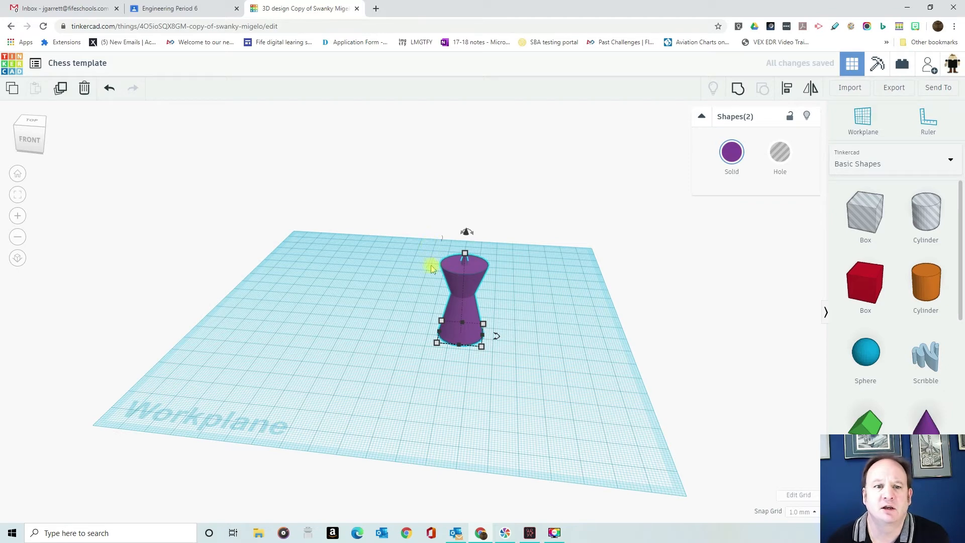
{"action": "left_click_drag", "start_coordinate": [455, 259], "coordinate": [369, 266]}
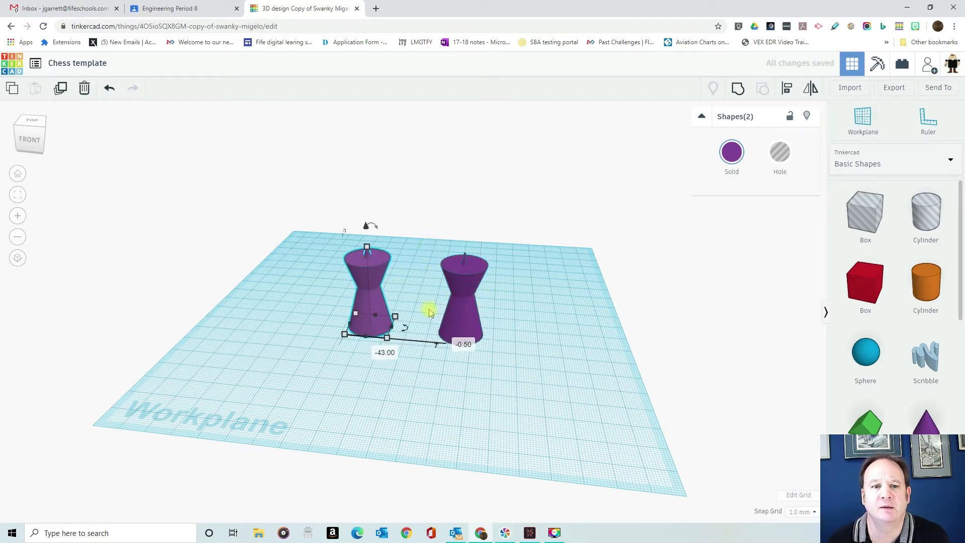
{"action": "left_click", "coordinate": [417, 324]}
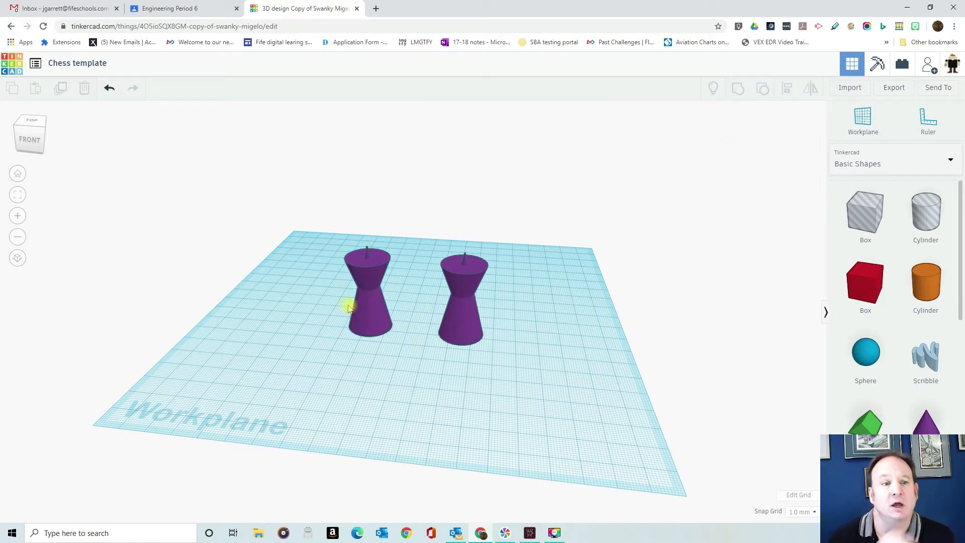
Select both cones of the original right-hand chess piece and copy them to the clipboard
{"action": "left_click", "coordinate": [411, 279]}
{"action": "left_click", "coordinate": [473, 275]}
{"action": "left_click_drag", "start_coordinate": [426, 237], "coordinate": [533, 400]}
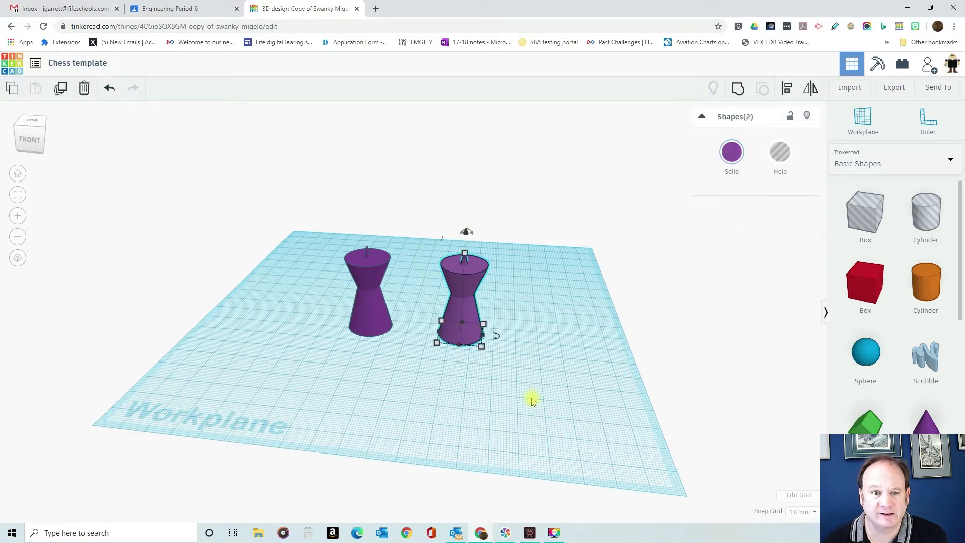
{"action": "left_click", "coordinate": [12, 91]}
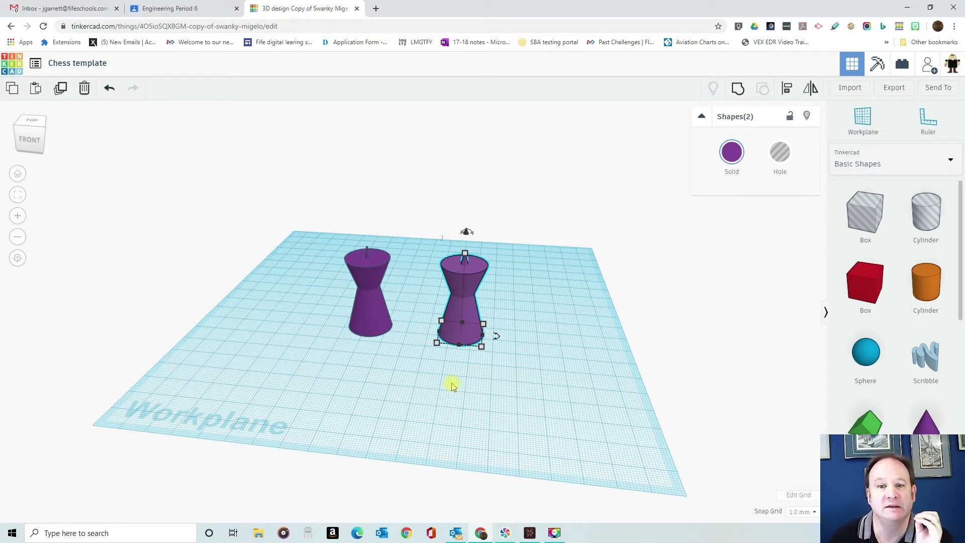
{"action": "left_click", "coordinate": [456, 363]}
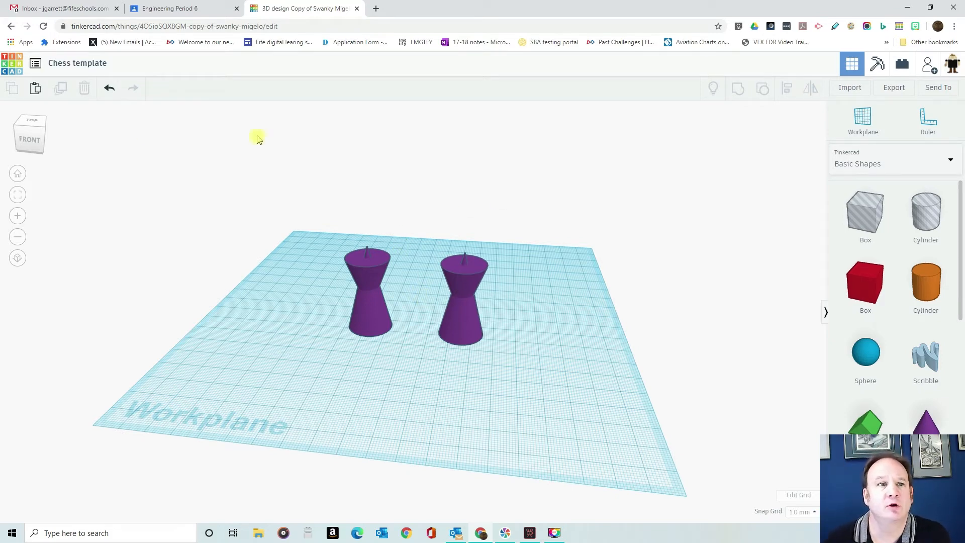
Return to the dashboard and open the Chess Pawn design for editing
{"action": "left_click", "coordinate": [8, 66]}
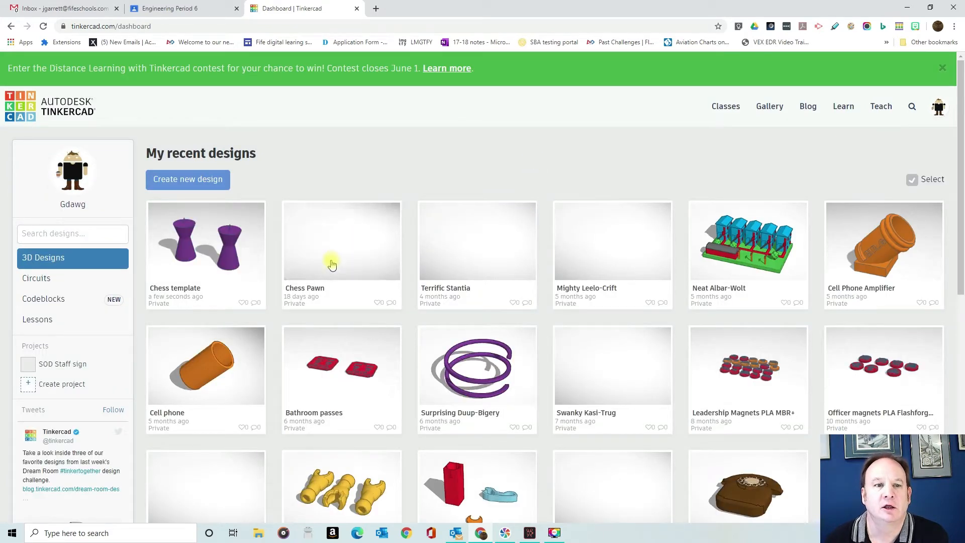
{"action": "left_click", "coordinate": [352, 249]}
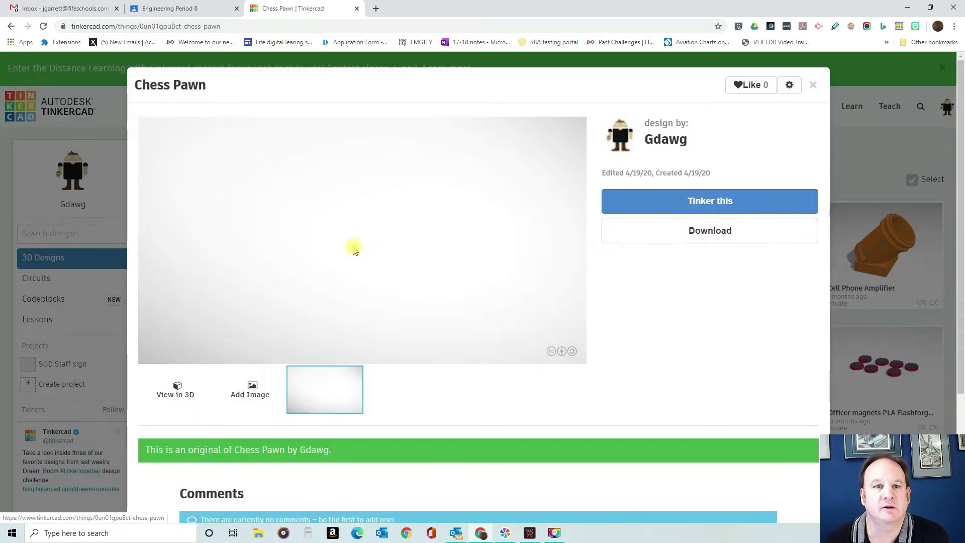
{"action": "left_click", "coordinate": [716, 201]}
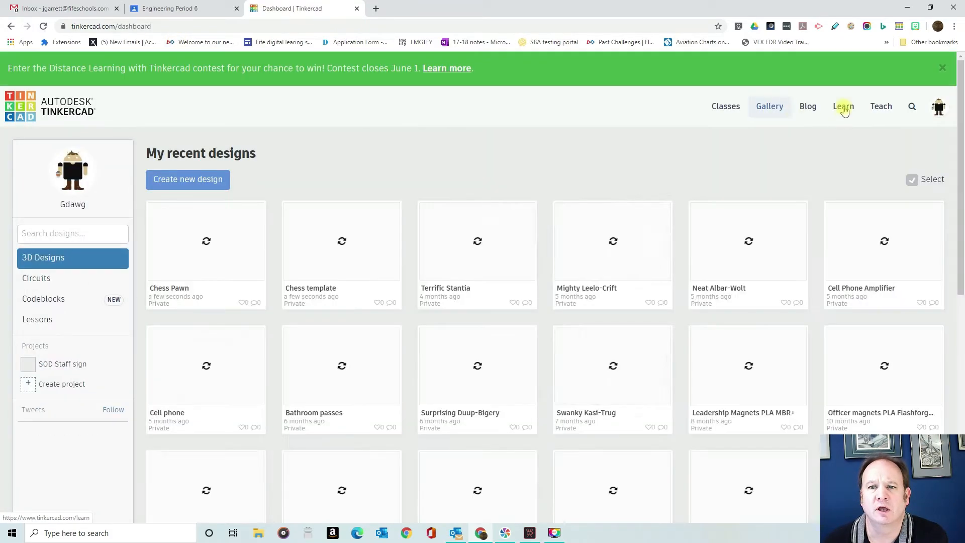
Find the Chess Pawn lesson among the 3D learning lessons and resume it
{"action": "left_click", "coordinate": [843, 107]}
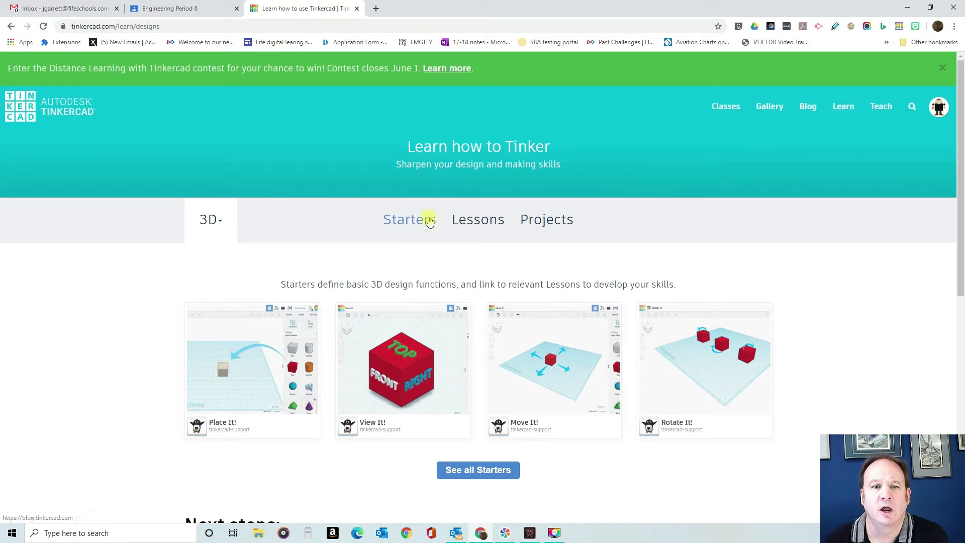
{"action": "left_click", "coordinate": [481, 220]}
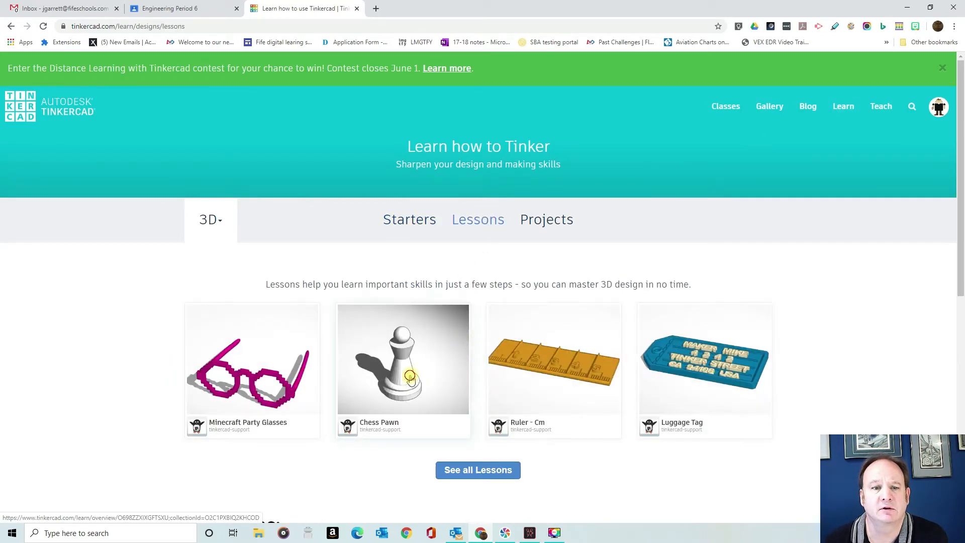
{"action": "left_click", "coordinate": [412, 379]}
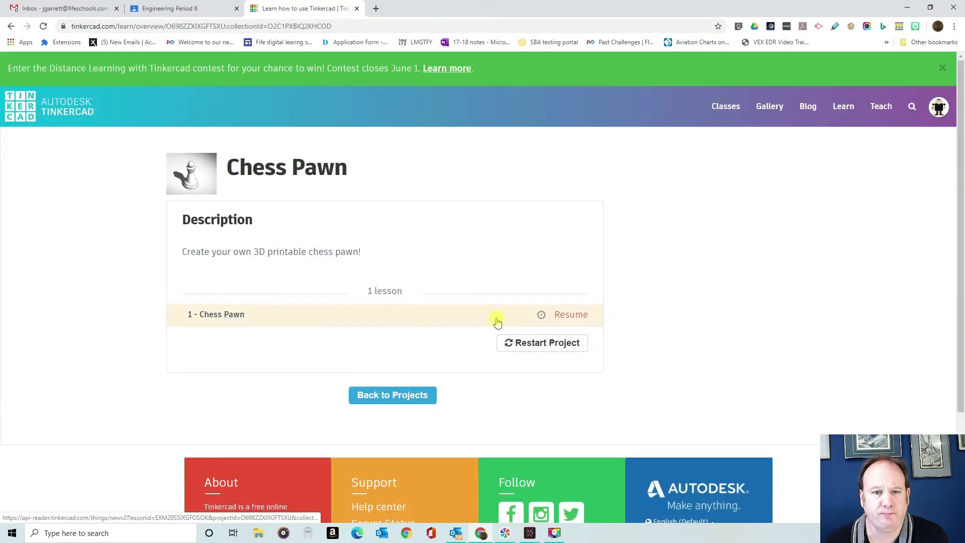
{"action": "left_click", "coordinate": [494, 319]}
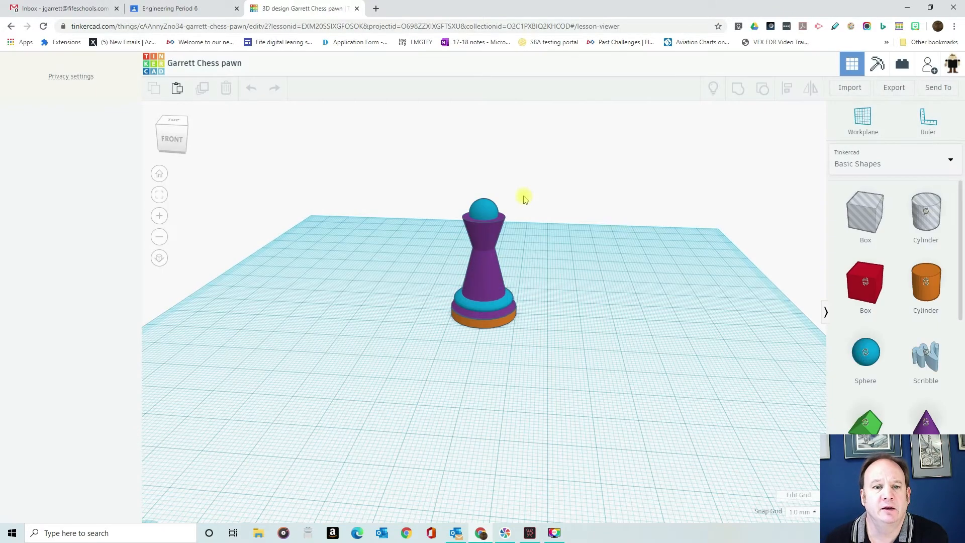
Group all seven shapes of the lesson's pawn into one solid orange object
{"action": "left_click_drag", "start_coordinate": [446, 190], "coordinate": [549, 332]}
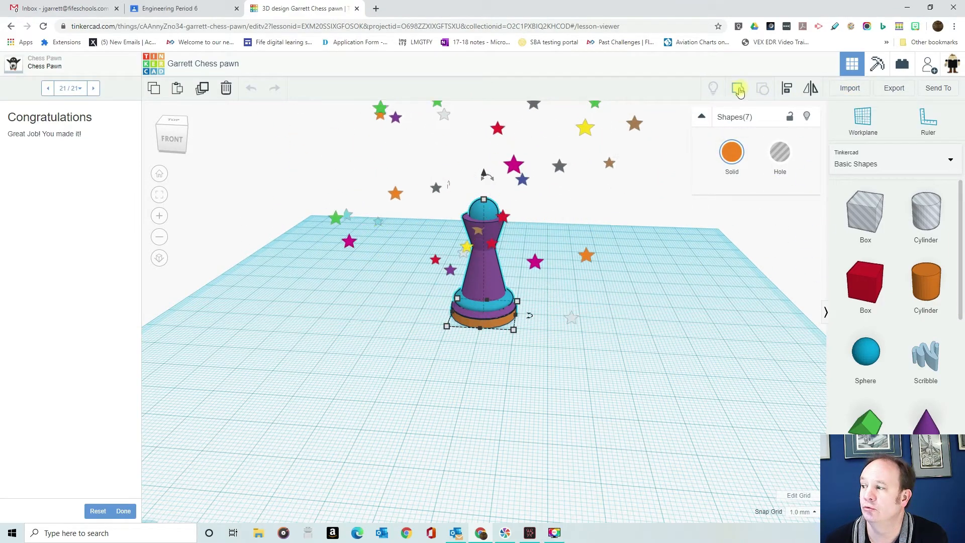
{"action": "left_click_drag", "start_coordinate": [435, 163], "coordinate": [550, 372]}
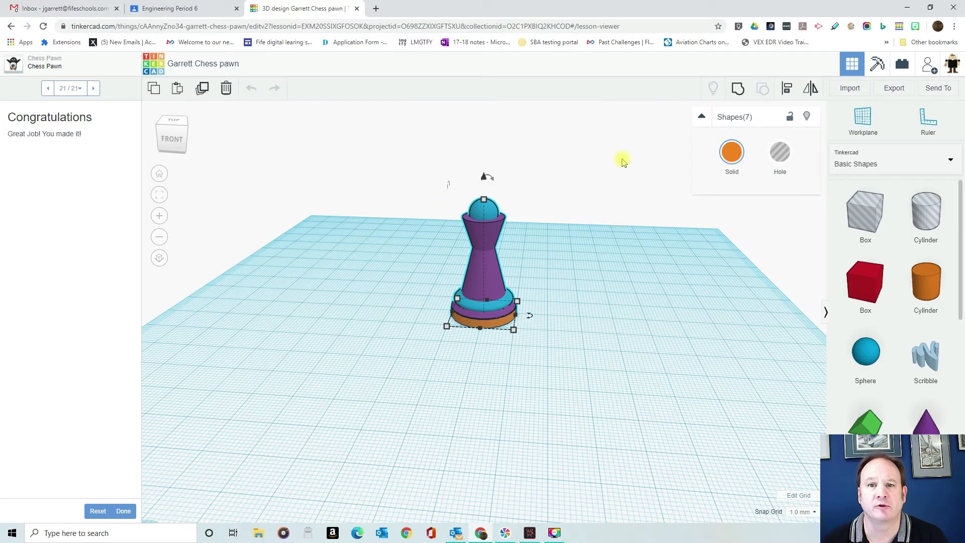
{"action": "left_click", "coordinate": [738, 89]}
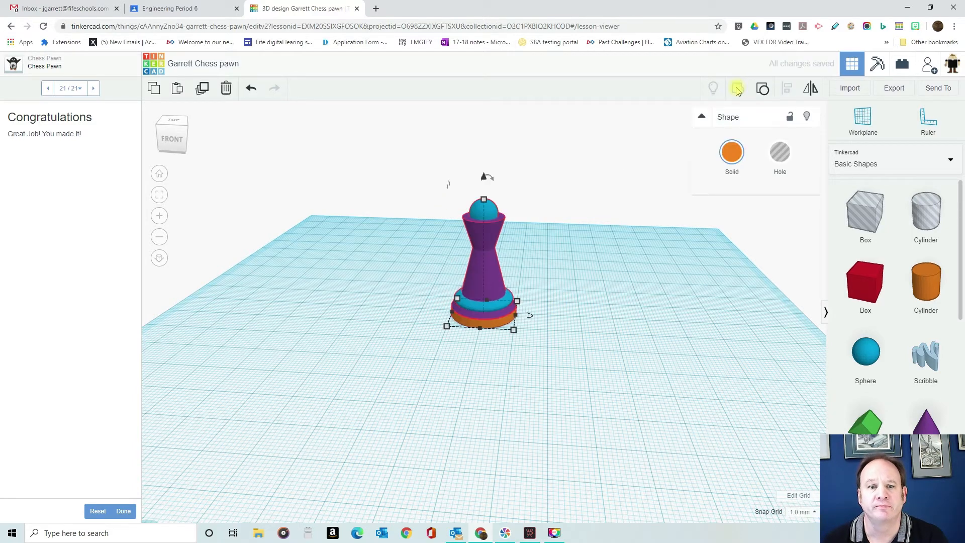
{"action": "left_click_drag", "start_coordinate": [431, 183], "coordinate": [532, 367]}
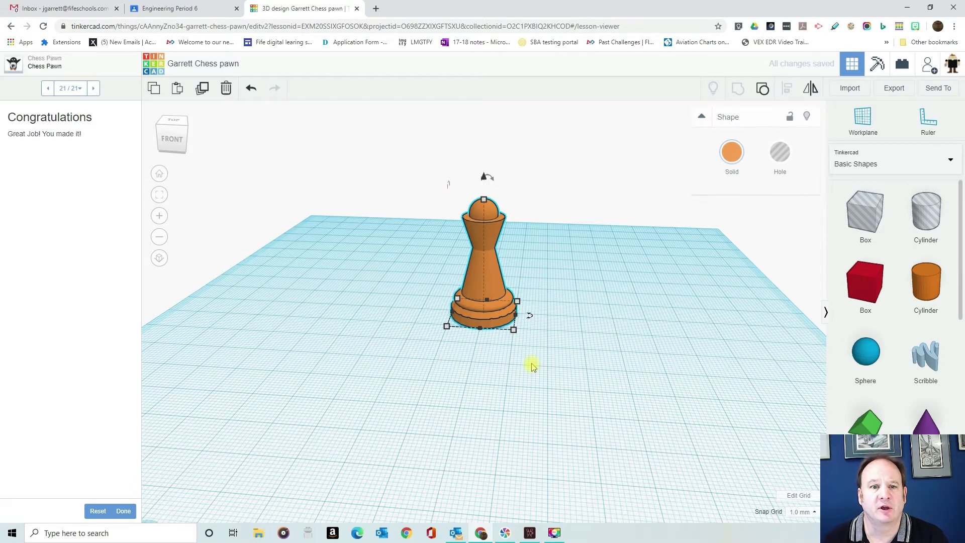
Duplicate the grouped pawn twice, placing one copy about 29 mm to its left and the other 26 mm to its right
{"action": "left_click", "coordinate": [203, 90]}
{"action": "left_click_drag", "start_coordinate": [459, 251], "coordinate": [387, 251]}
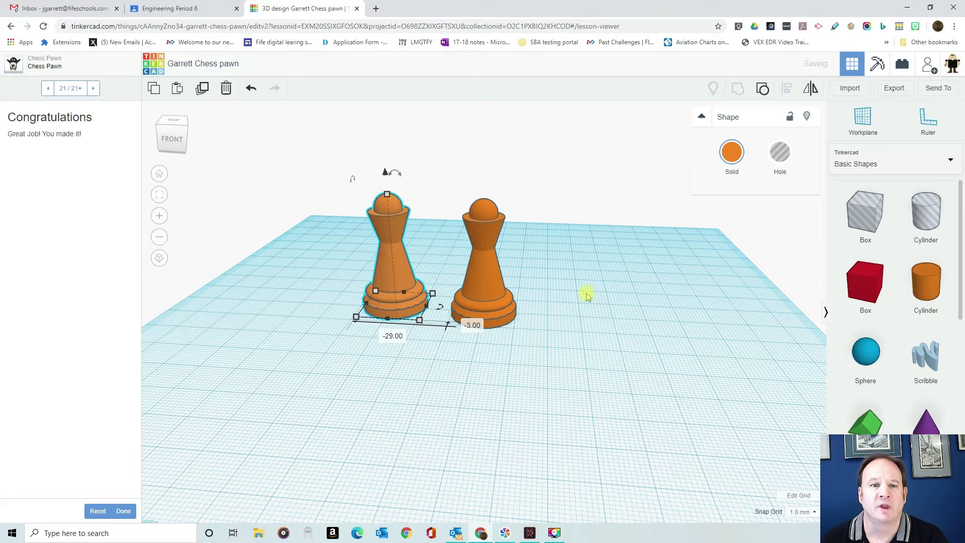
{"action": "left_click", "coordinate": [605, 280]}
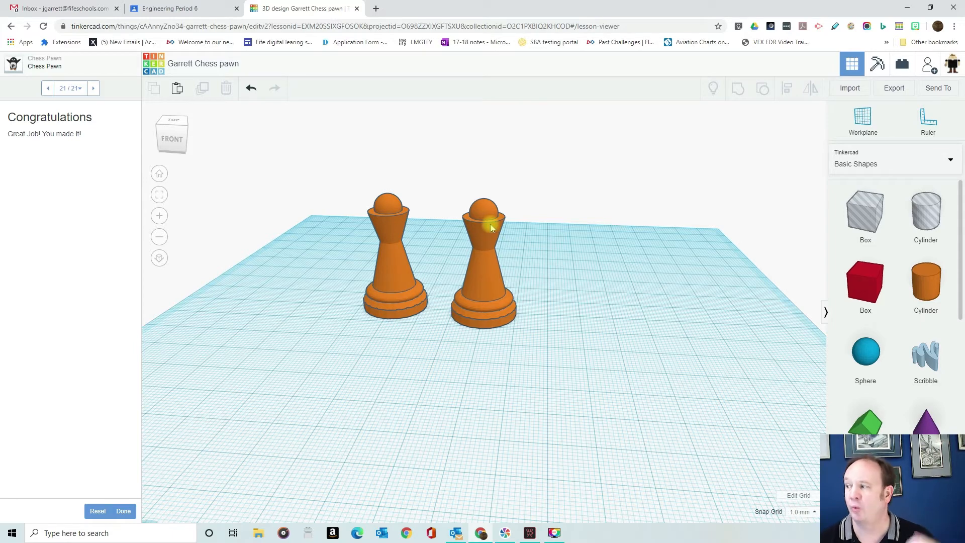
{"action": "left_click_drag", "start_coordinate": [459, 196], "coordinate": [527, 338]}
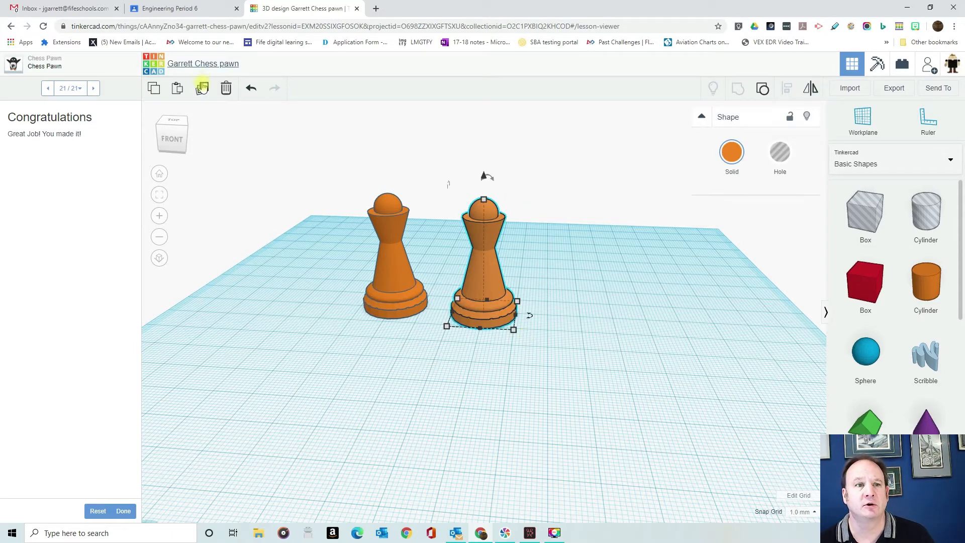
{"action": "left_click_drag", "start_coordinate": [484, 258], "coordinate": [572, 258], "text": "alt"}
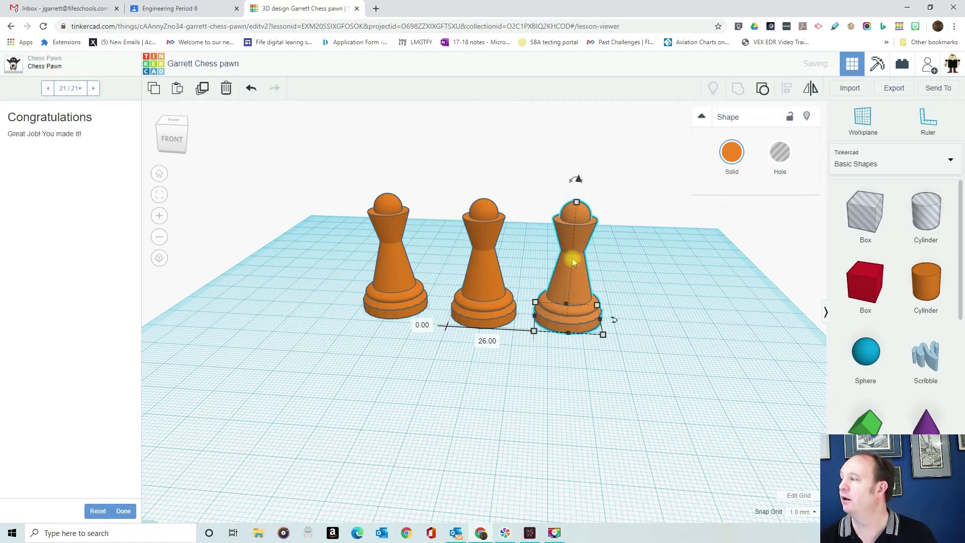
Move the leftmost pawn a little closer to the middle one, and shift it toward the workplane's front edge
{"action": "left_click", "coordinate": [415, 288]}
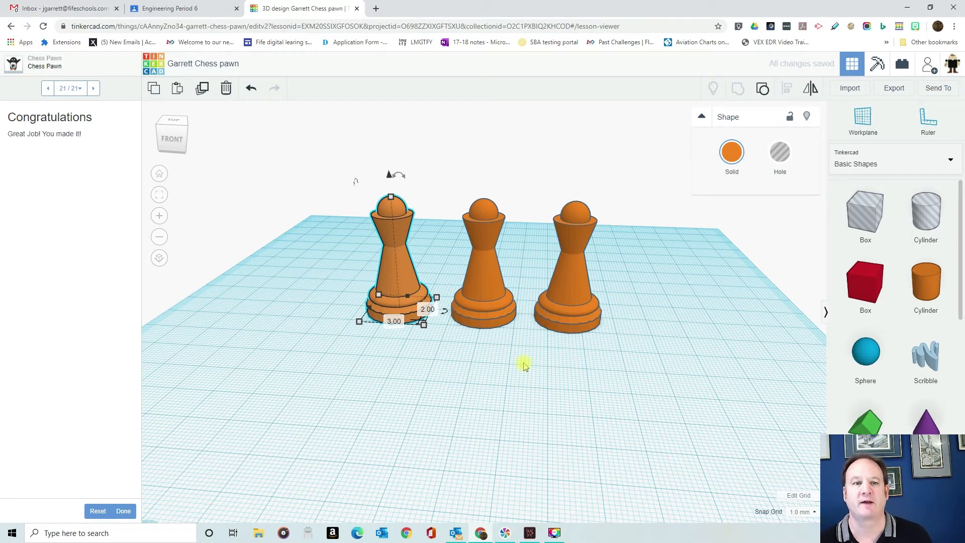
{"action": "left_click", "coordinate": [477, 388]}
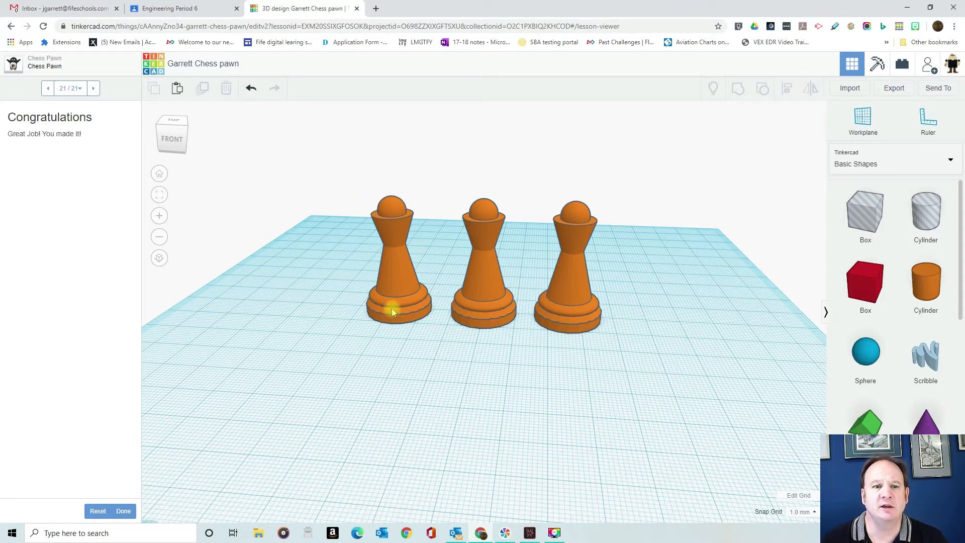
{"action": "left_click_drag", "start_coordinate": [395, 317], "coordinate": [376, 345]}
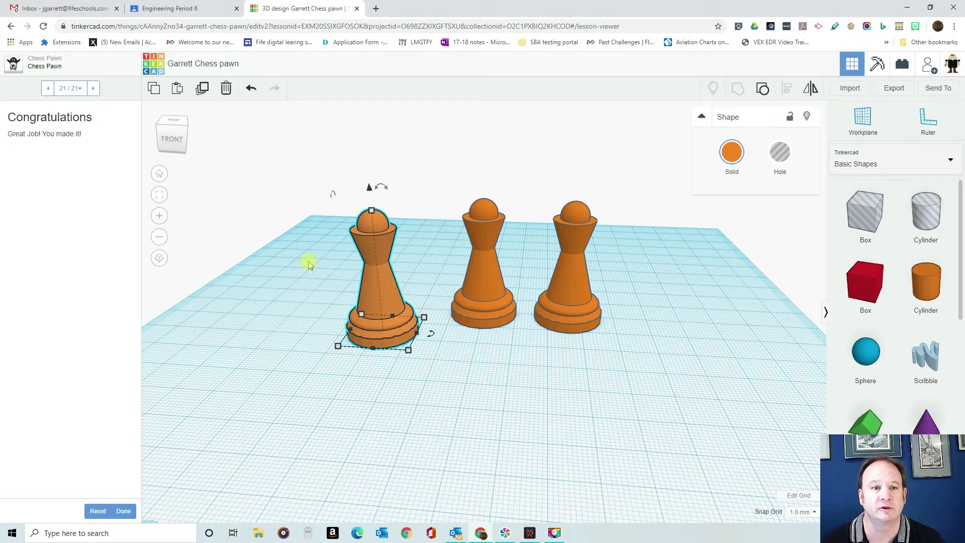
Return to the dashboard and open the Chess template design for editing
{"action": "left_click", "coordinate": [154, 66]}
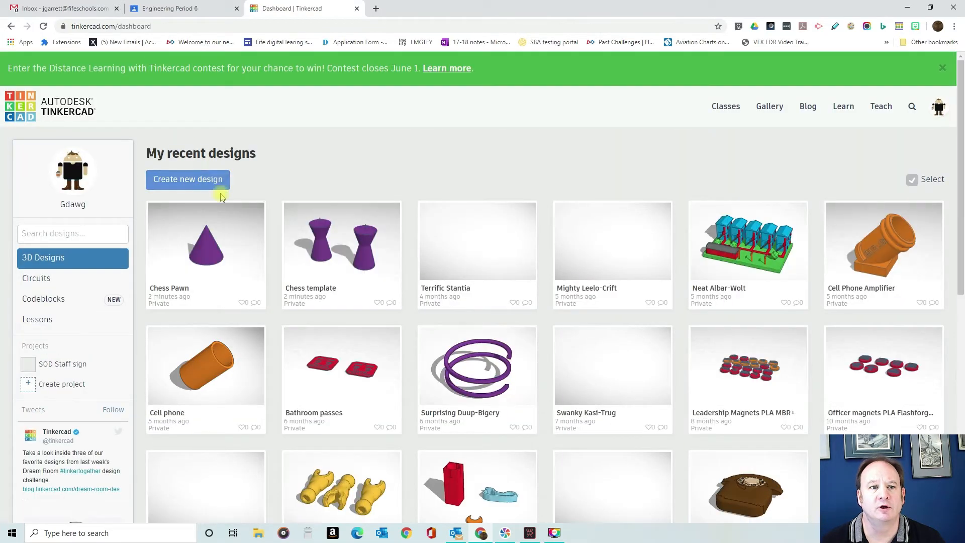
{"action": "left_click", "coordinate": [342, 255]}
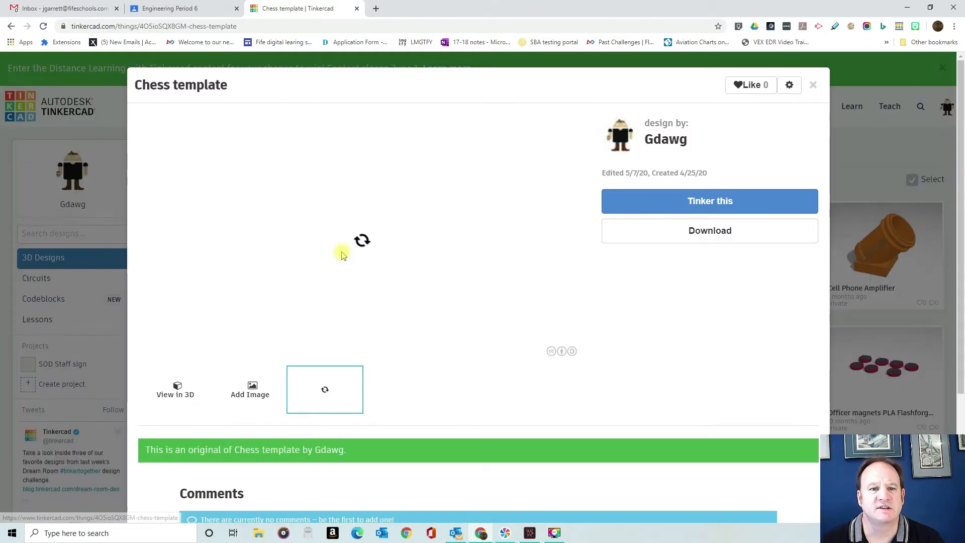
{"action": "left_click", "coordinate": [699, 202]}
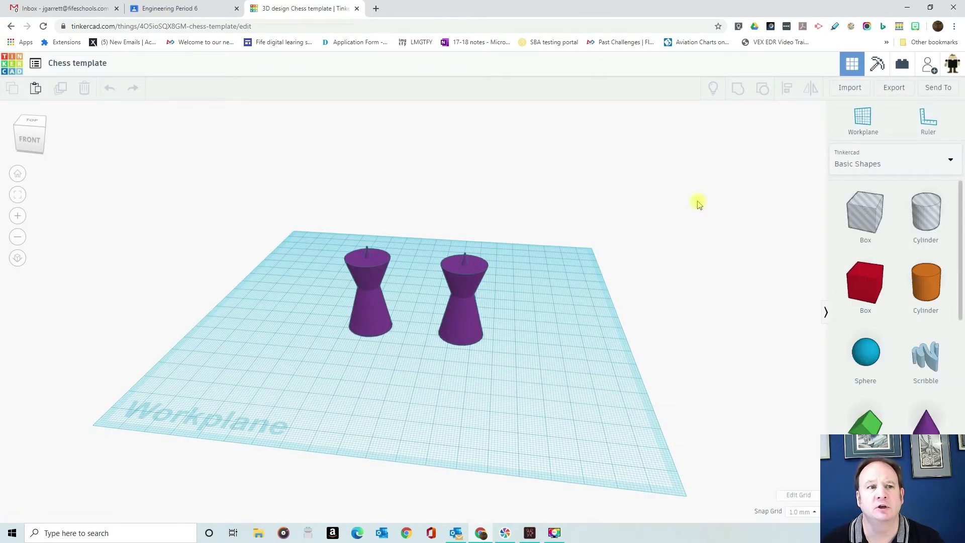
Delete the cones of both chess pieces, clearing the workplane
{"action": "left_click", "coordinate": [368, 289]}
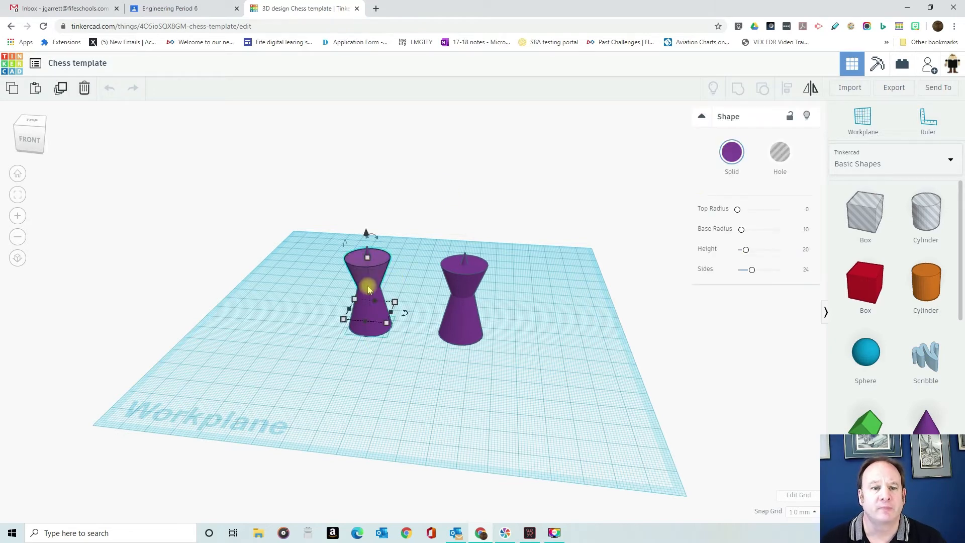
{"action": "key", "text": "Delete"}
{"action": "left_click", "coordinate": [370, 286]}
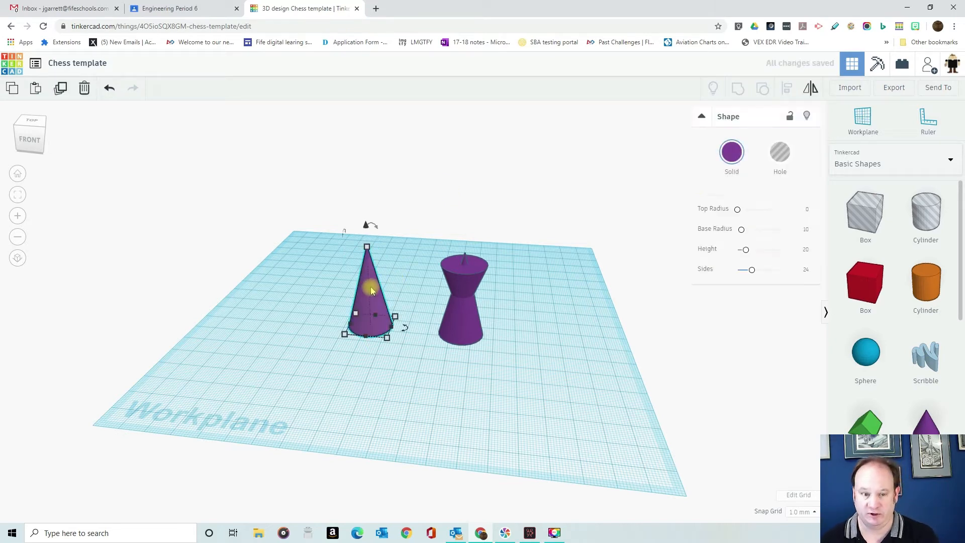
{"action": "key", "text": "Delete"}
{"action": "left_click", "coordinate": [472, 293]}
{"action": "key", "text": "ctrl+x"}
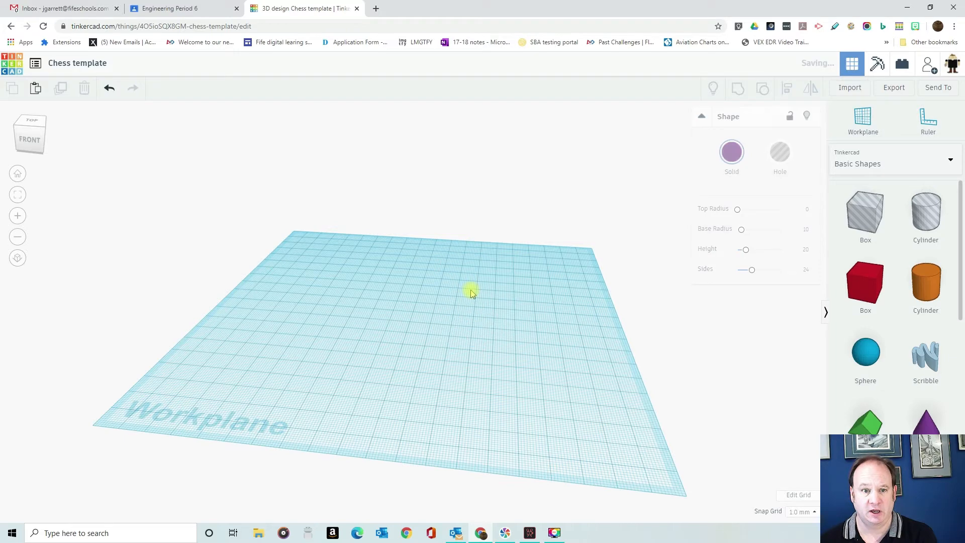
Paste the copied pawn onto the empty workplane and ungroup it into its seven separate shapes
{"action": "left_click", "coordinate": [41, 91]}
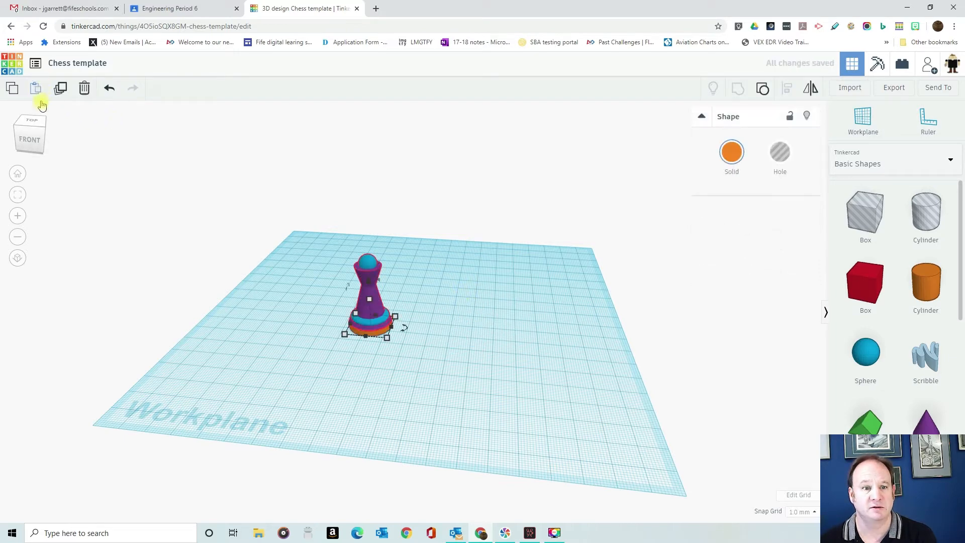
{"action": "key", "text": "ctrl+g"}
{"action": "left_click", "coordinate": [471, 267]}
{"action": "left_click_drag", "start_coordinate": [330, 242], "coordinate": [456, 401]}
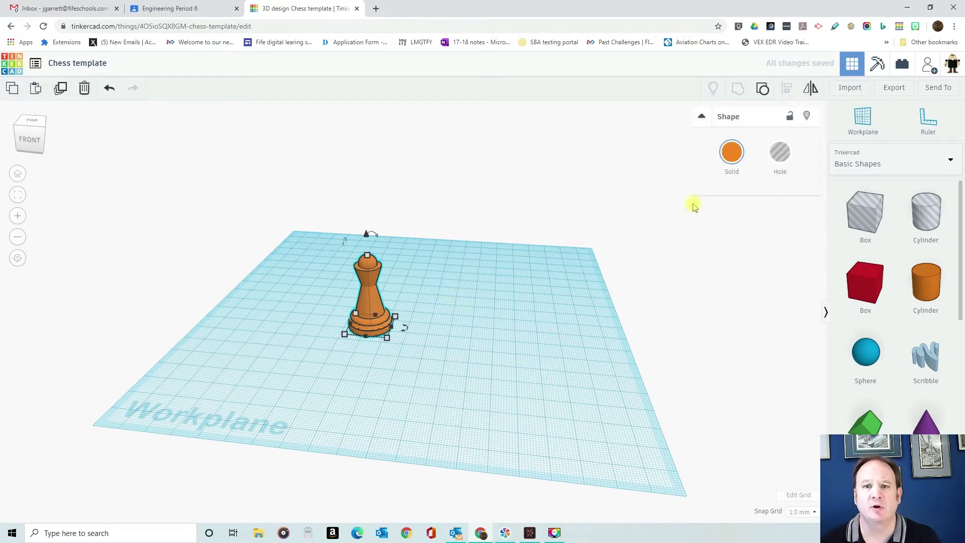
{"action": "left_click", "coordinate": [763, 88]}
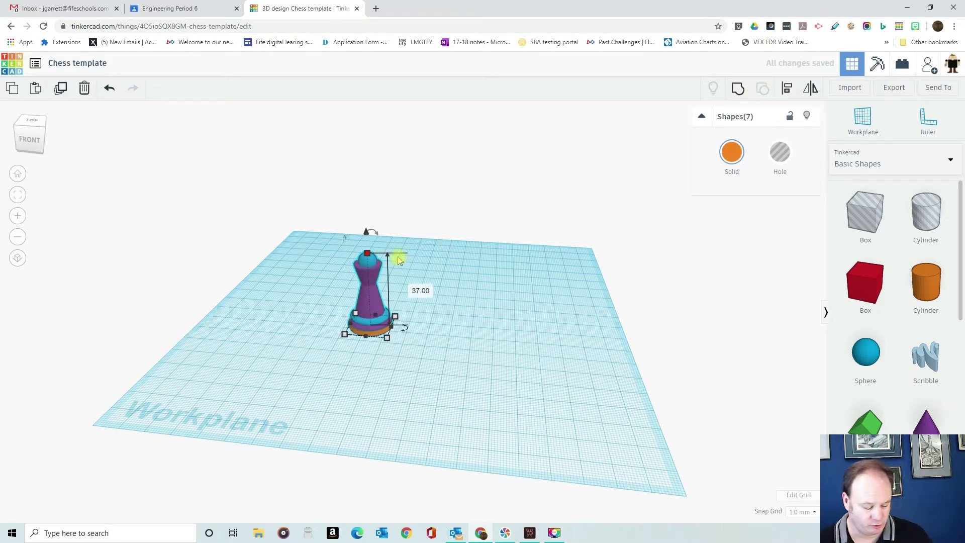
{"action": "key", "text": "ctrl+z"}
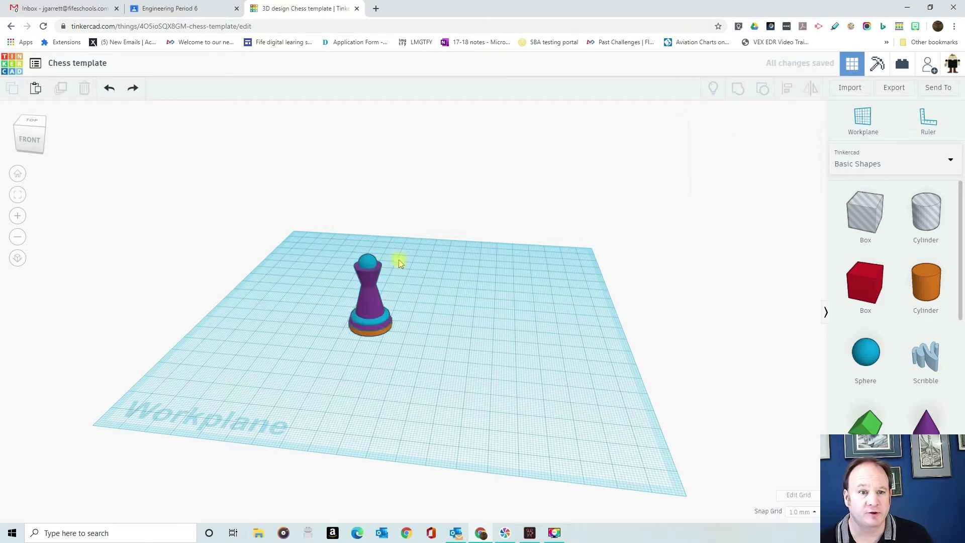
Remove the blue sphere from the top of the ungrouped pawn
{"action": "left_click", "coordinate": [363, 261]}
{"action": "left_click_drag", "start_coordinate": [367, 259], "coordinate": [426, 262]}
{"action": "key", "text": "Delete"}
{"action": "right_click_drag", "start_coordinate": [416, 280], "coordinate": [417, 254]}
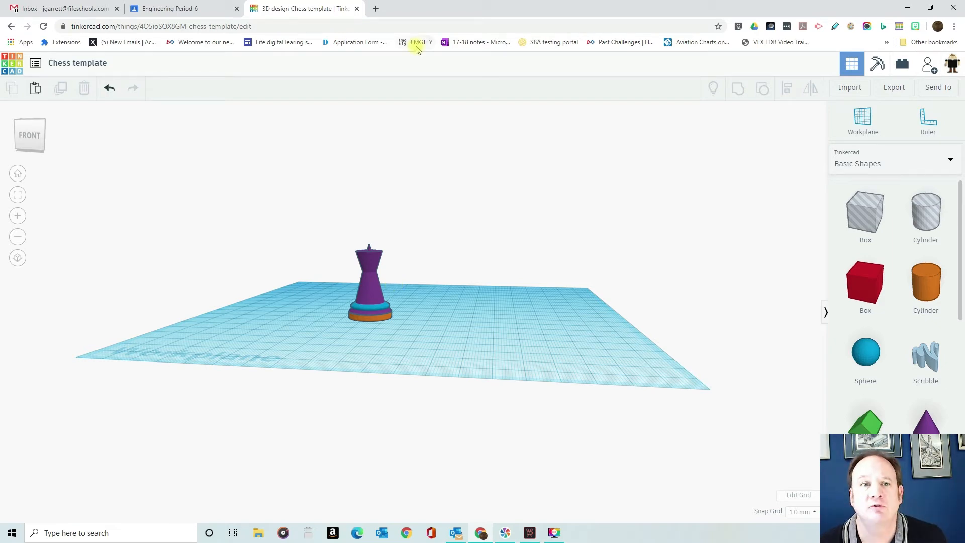
Open google.com in a new browser tab and search for "Chess pieces"
{"action": "left_click", "coordinate": [374, 8]}
{"action": "type", "text": "goo"}
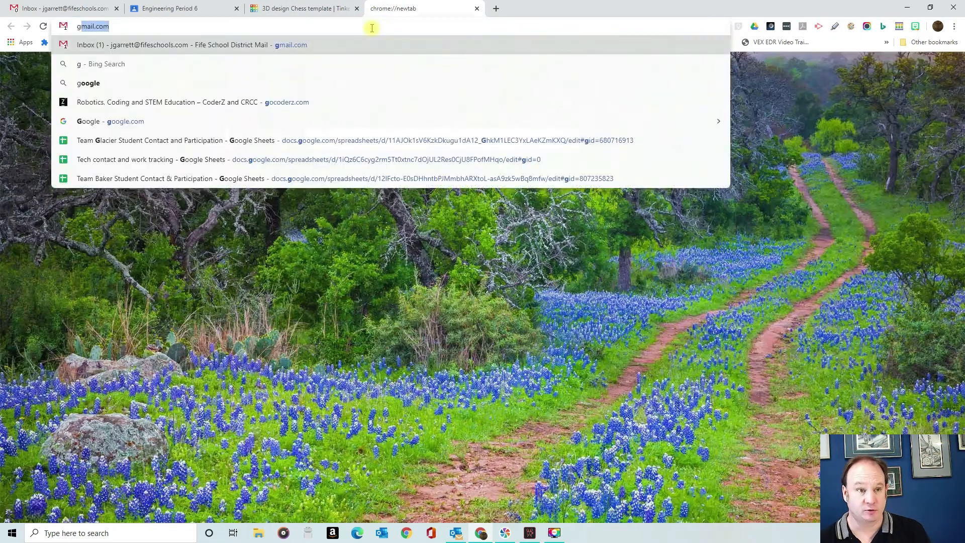
{"action": "type", "text": "gle."}
{"action": "key", "text": "Return"}
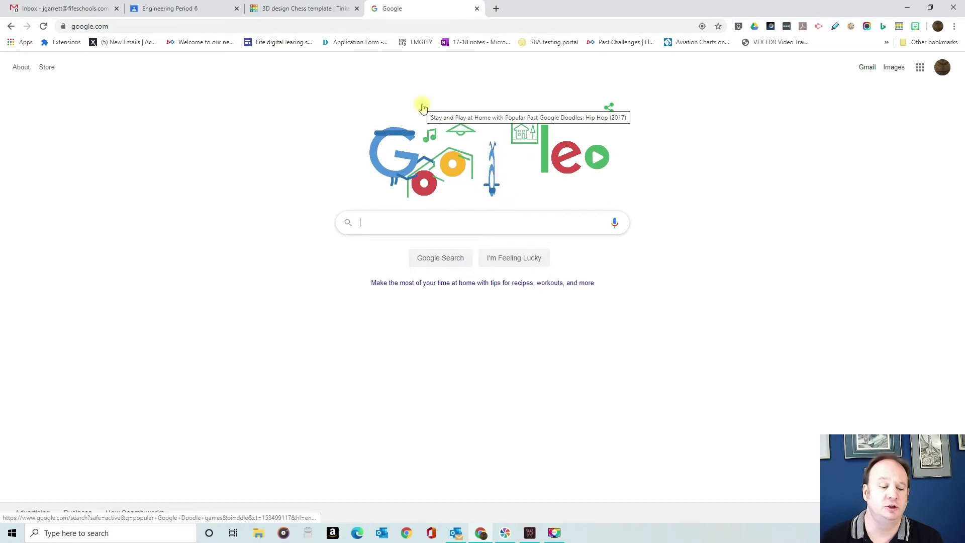
{"action": "left_click", "coordinate": [447, 221]}
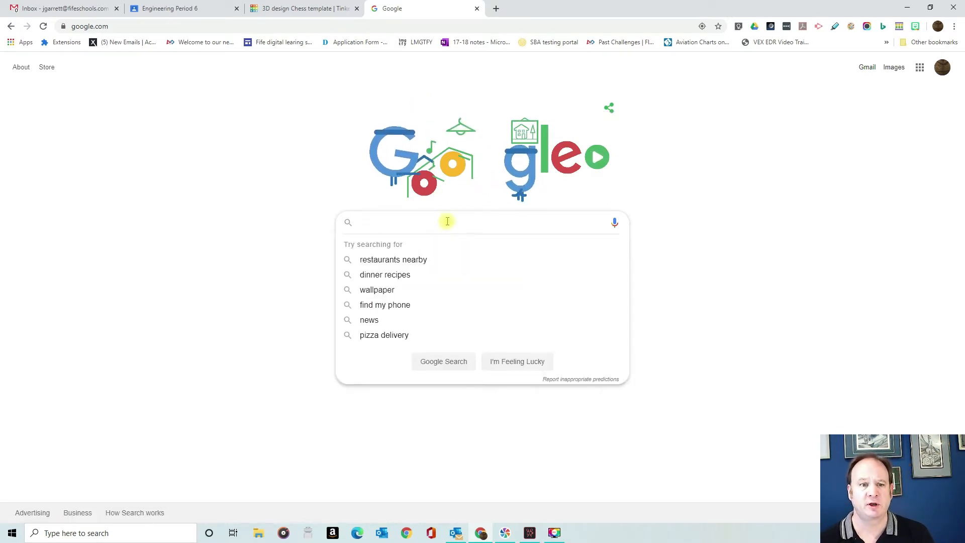
{"action": "type", "text": "Chess "}
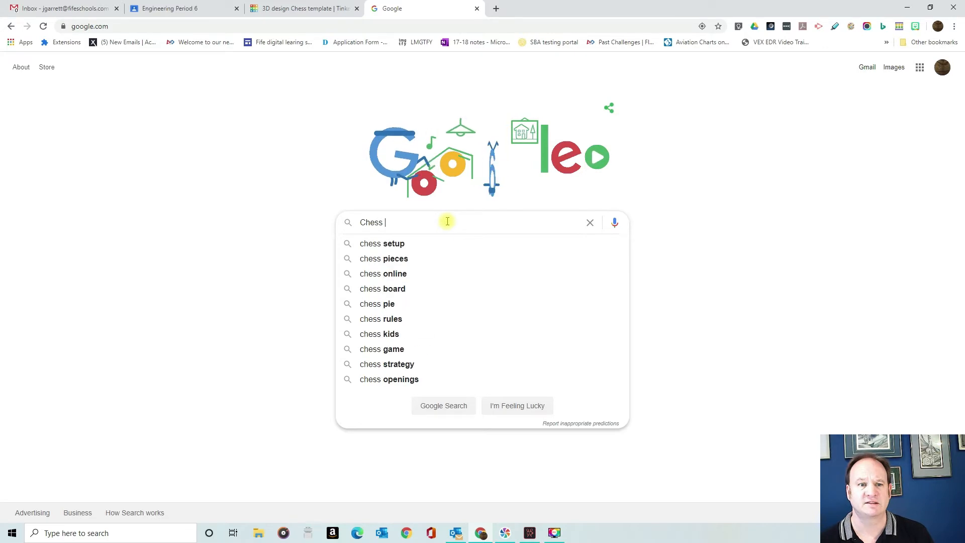
{"action": "type", "text": "pieces"}
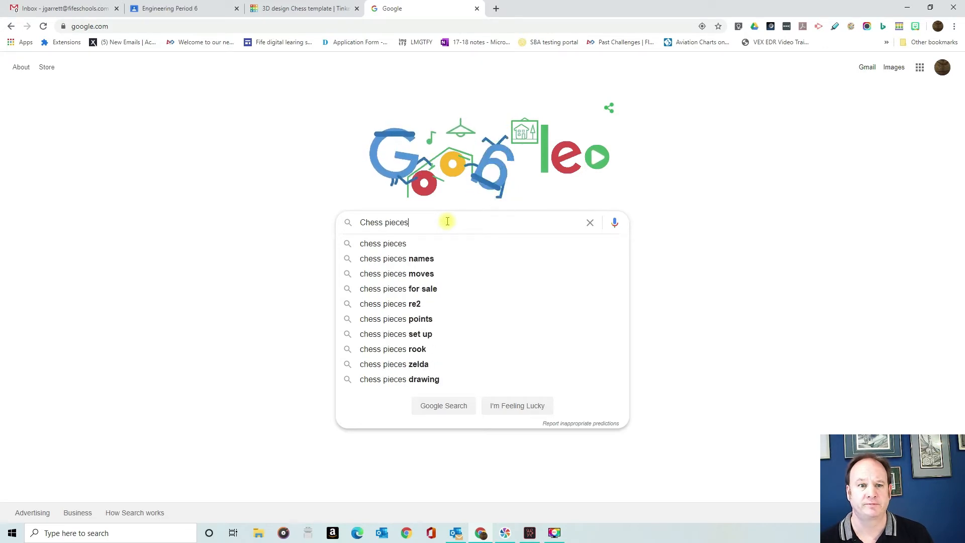
{"action": "key", "text": "Return"}
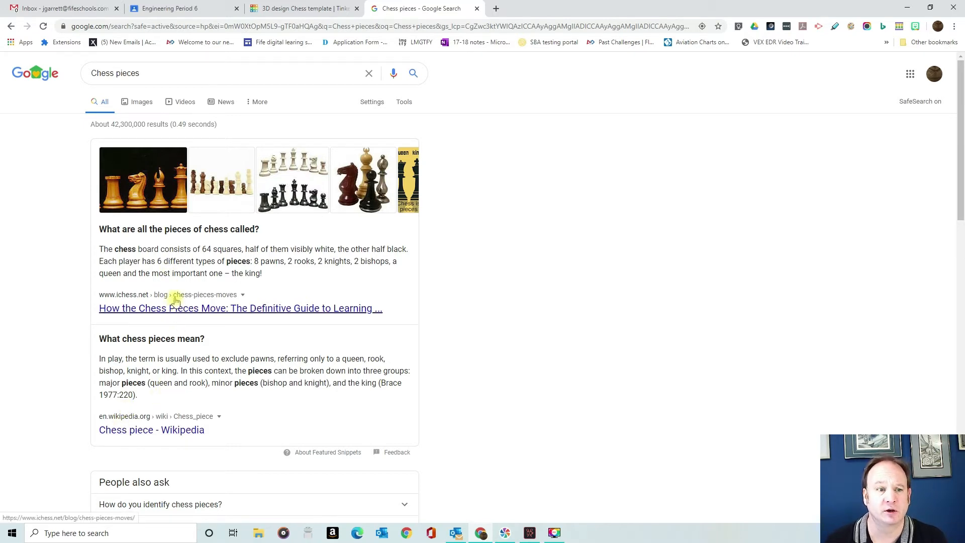
Open the iChess article on how the chess pieces move, dismiss its pop-up offers and read which piece types exist
{"action": "left_click", "coordinate": [188, 309]}
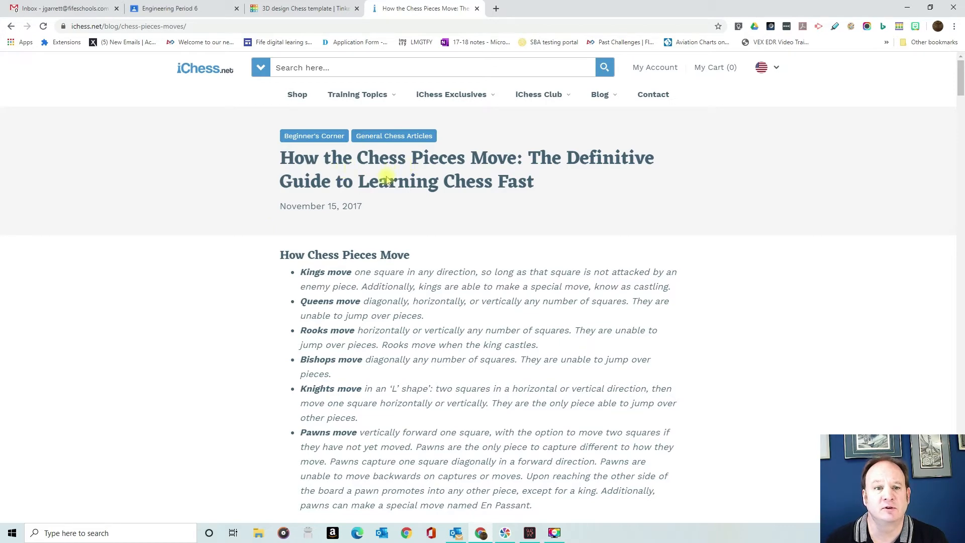
{"action": "scroll", "coordinate": [387, 178], "scroll_direction": "down", "scroll_amount": 15}
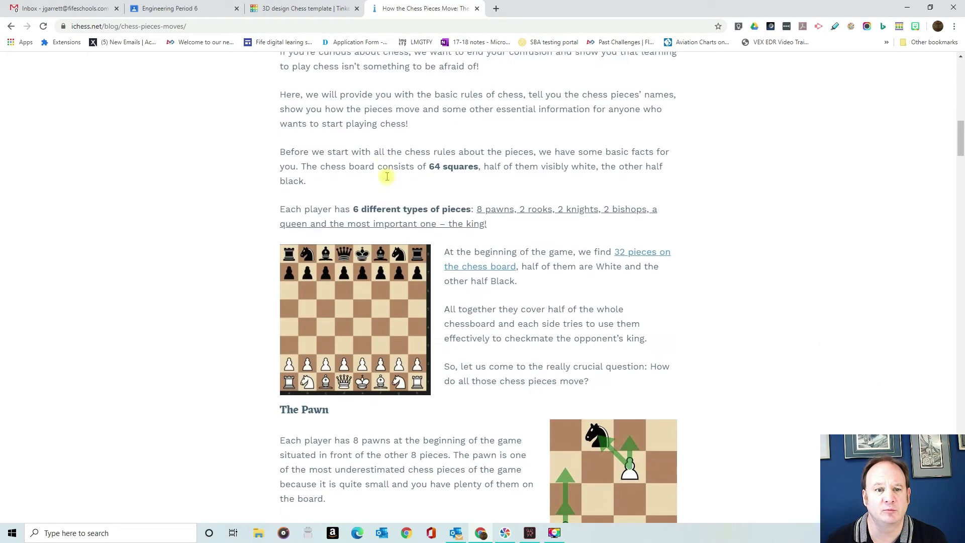
{"action": "scroll", "coordinate": [362, 183], "scroll_direction": "down", "scroll_amount": 1}
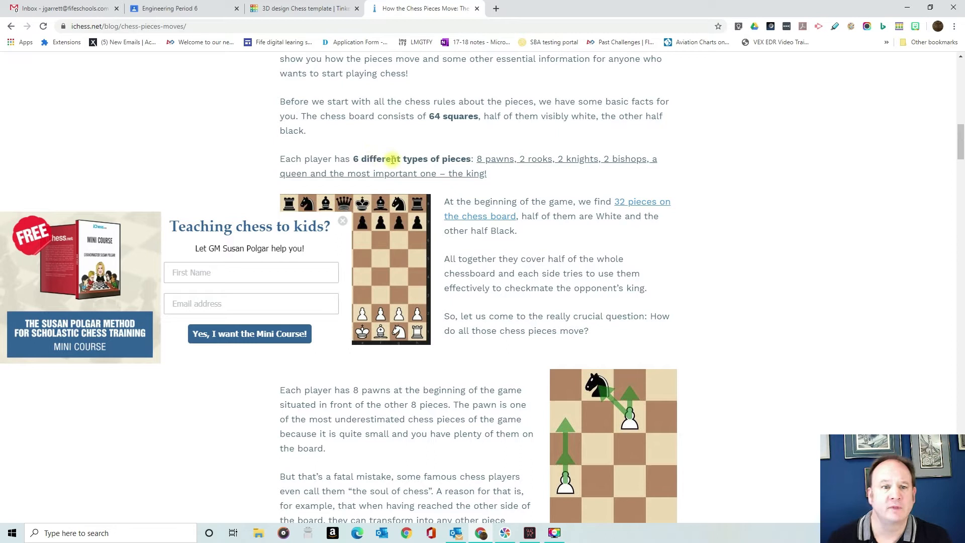
{"action": "left_click", "coordinate": [343, 222]}
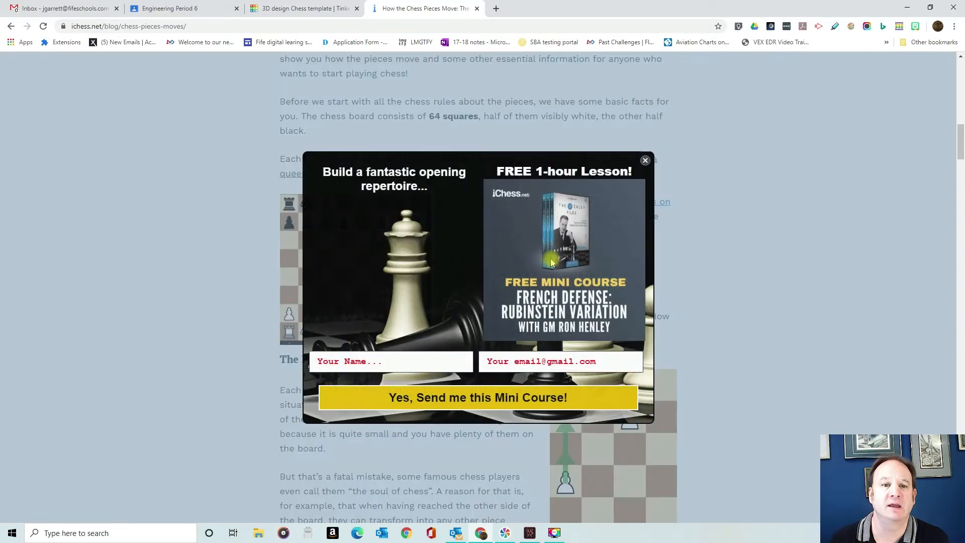
{"action": "left_click", "coordinate": [646, 160]}
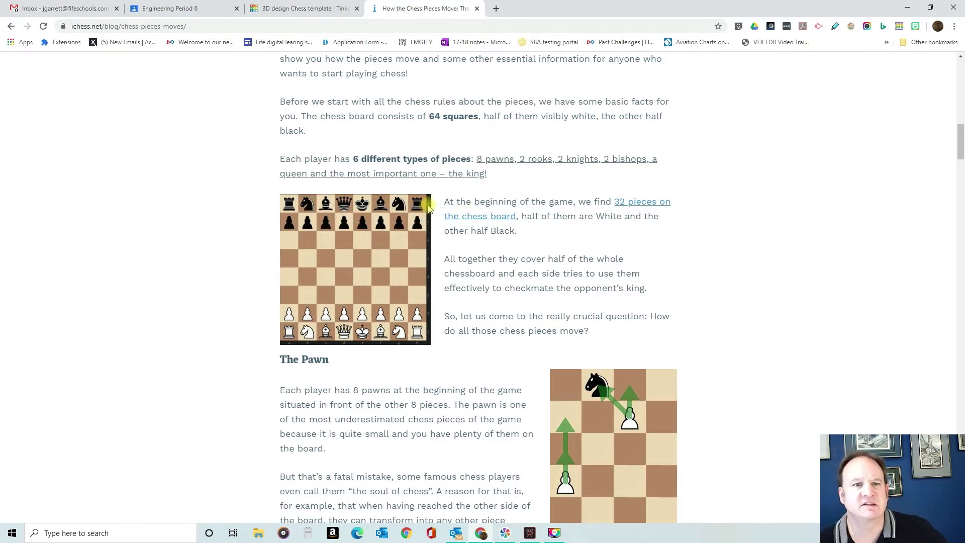
{"action": "scroll", "coordinate": [494, 203], "scroll_direction": "up", "scroll_amount": 15}
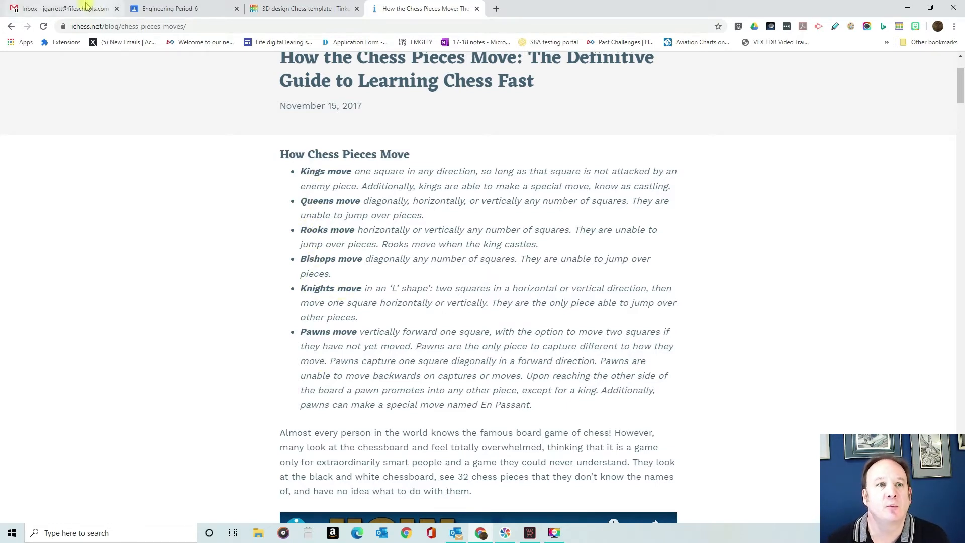
Switch to Google Docs via Gmail, open the Chess pieces document and delete its leftover drawing
{"action": "left_click", "coordinate": [92, 10]}
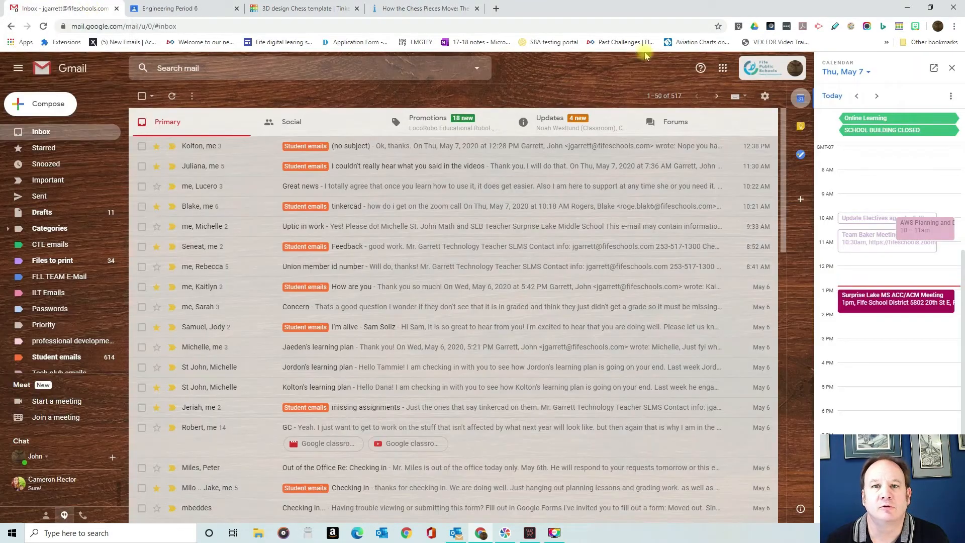
{"action": "left_click", "coordinate": [723, 67]}
{"action": "left_click", "coordinate": [673, 212]}
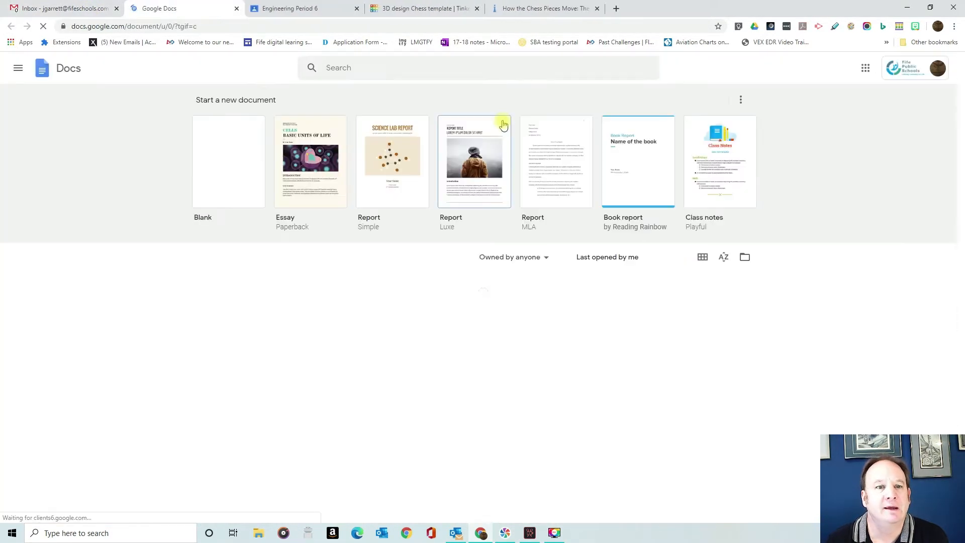
{"action": "left_click", "coordinate": [247, 298]}
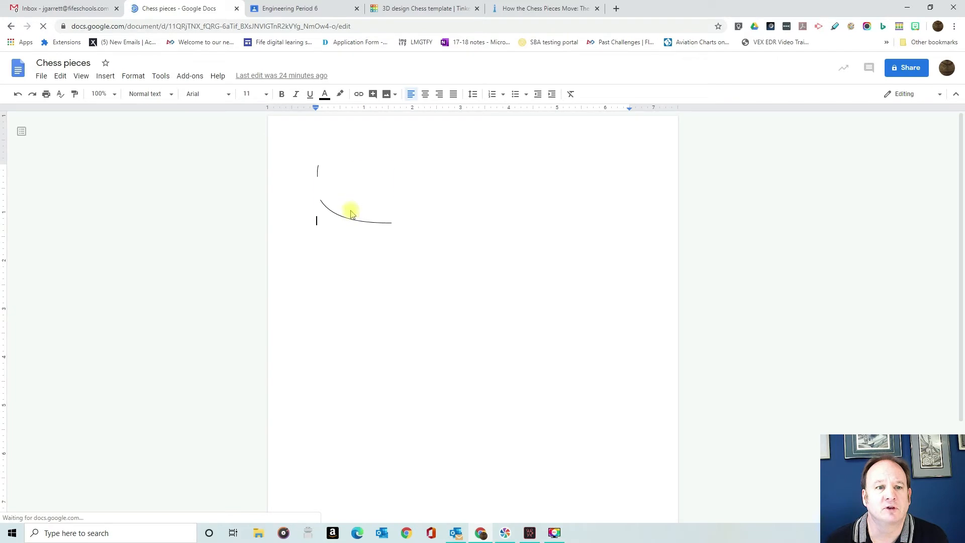
{"action": "left_click", "coordinate": [352, 216]}
{"action": "key", "text": "Delete"}
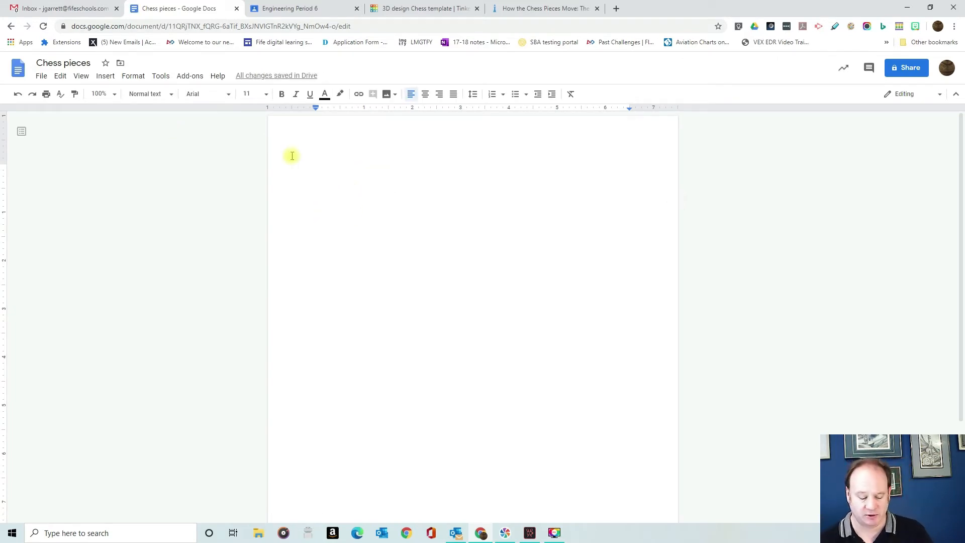
Enter King, Rook, Queen, Bishop, Knight and Pawn on separate lines as a numbered list, ending with an empty line below
{"action": "type", "text": "Knight"}
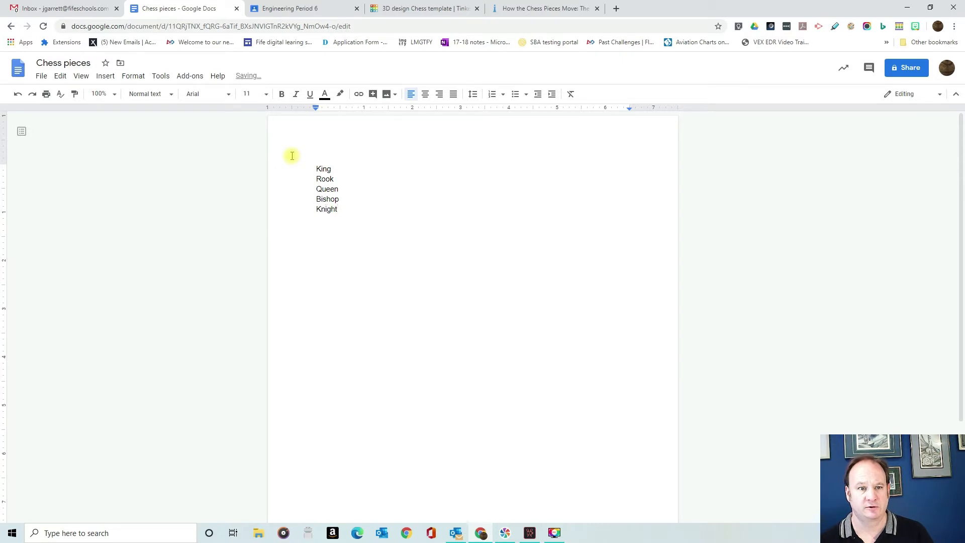
{"action": "key", "text": "Return"}
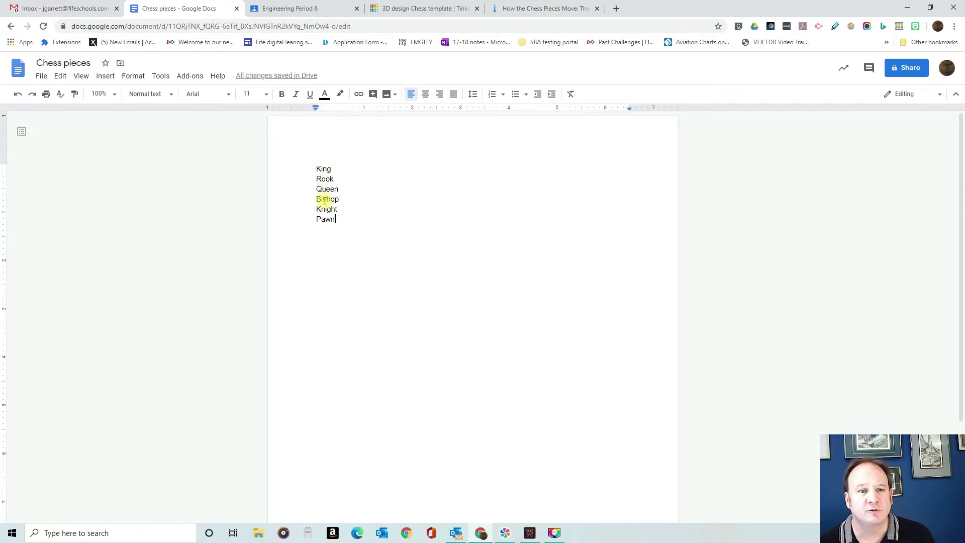
{"action": "left_click_drag", "start_coordinate": [317, 169], "coordinate": [345, 250]}
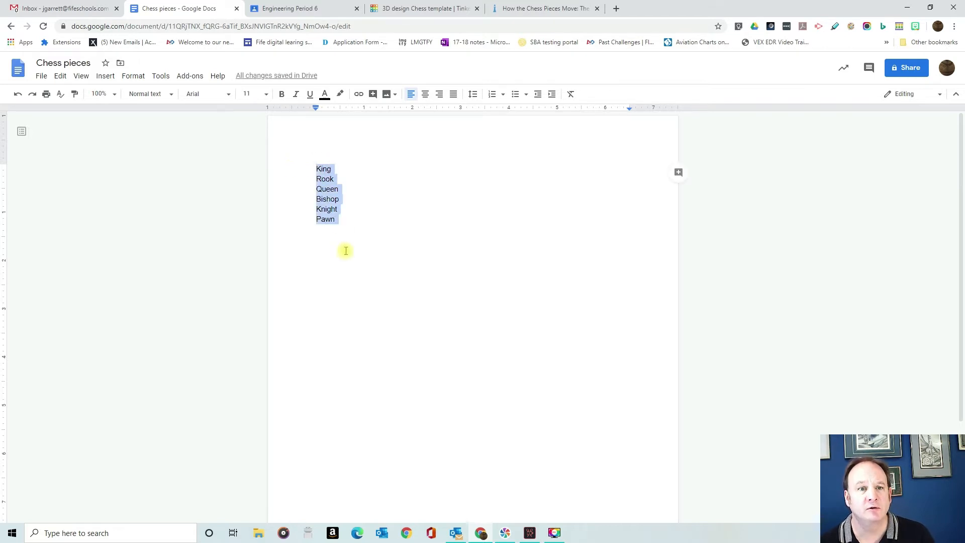
{"action": "left_click", "coordinate": [492, 95]}
{"action": "left_click", "coordinate": [468, 194]}
{"action": "left_click", "coordinate": [386, 226]}
{"action": "key", "text": "Return"}
{"action": "key", "text": "Return"}
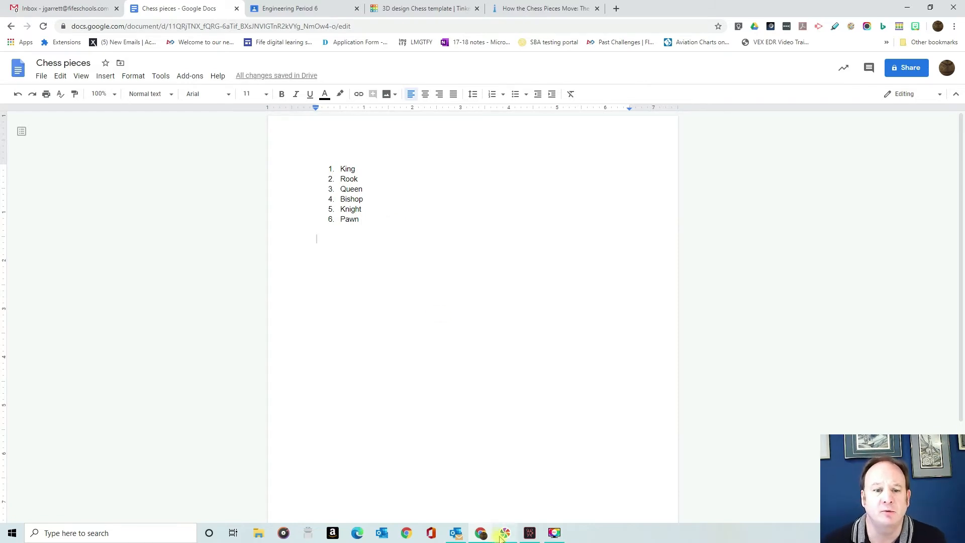
Skim the pawn and rook sections of the iChess article and return to the Chess pieces search to view its image results
{"action": "left_click", "coordinate": [527, 8]}
{"action": "scroll", "coordinate": [495, 285], "scroll_direction": "down", "scroll_amount": 5}
{"action": "scroll", "coordinate": [495, 284], "scroll_direction": "down", "scroll_amount": 10}
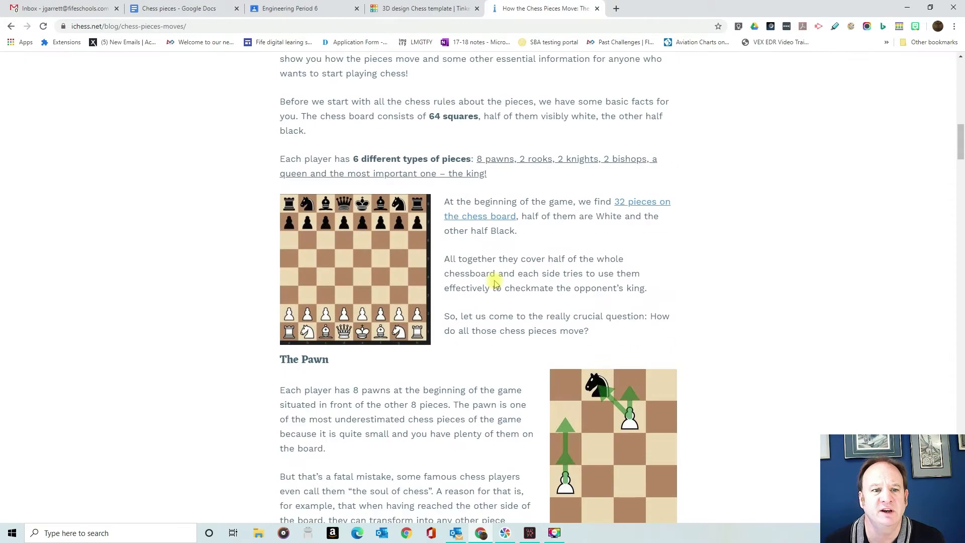
{"action": "scroll", "coordinate": [565, 277], "scroll_direction": "down", "scroll_amount": 7}
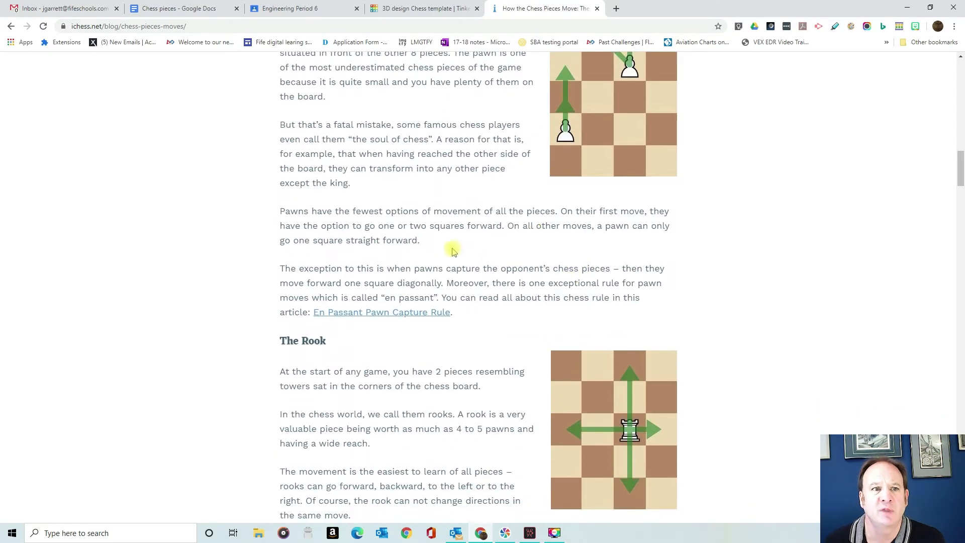
{"action": "left_click", "coordinate": [10, 28]}
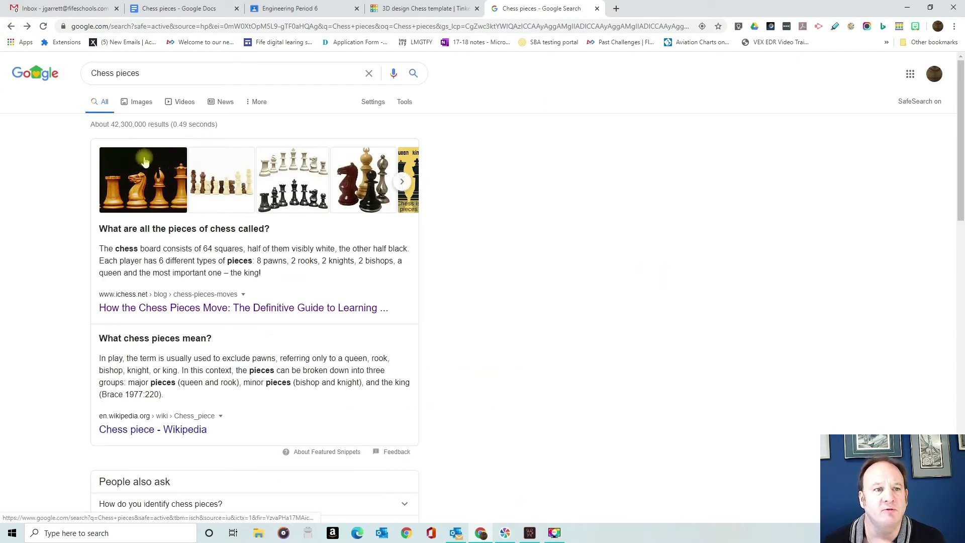
{"action": "left_click", "coordinate": [141, 101]}
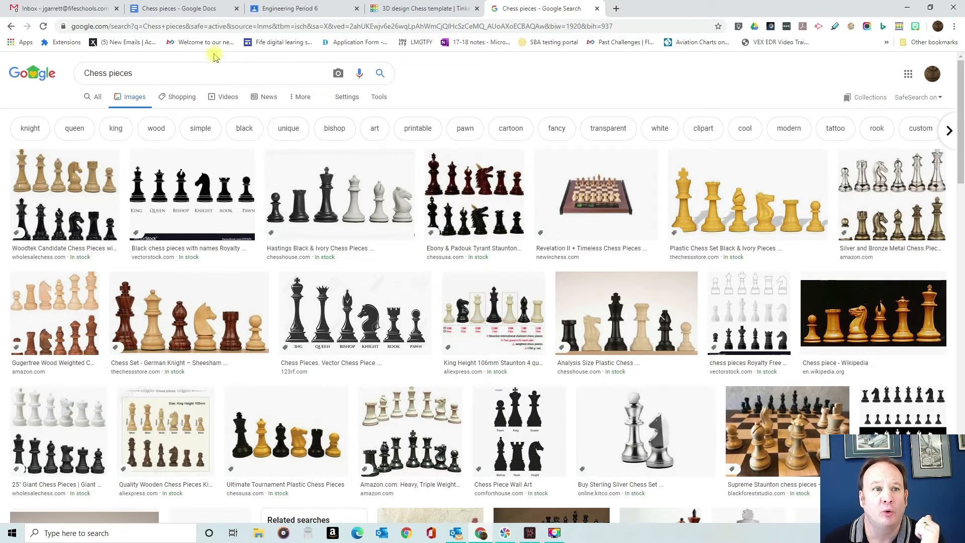
Search the web for "Chess pieces" images from within the Chess pieces document
{"action": "left_click", "coordinate": [187, 9]}
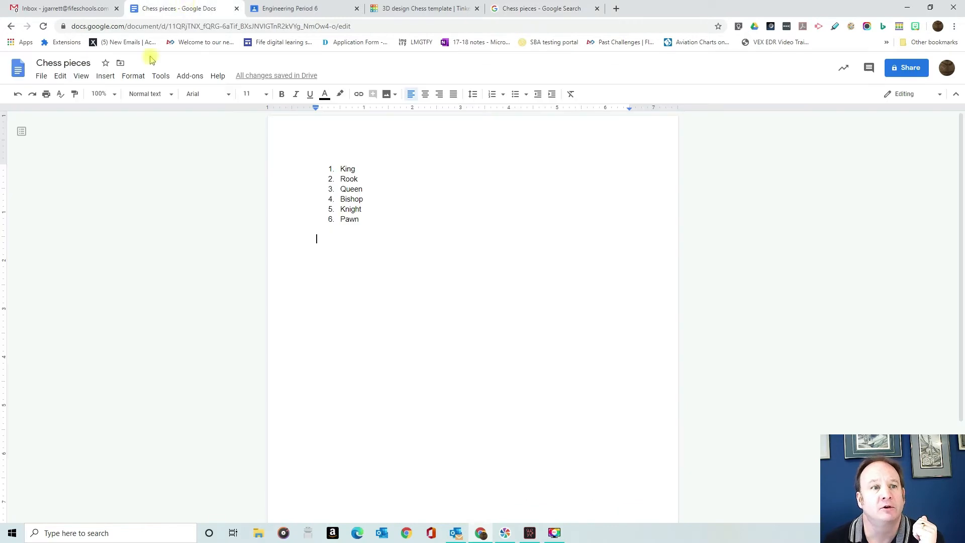
{"action": "left_click", "coordinate": [104, 76]}
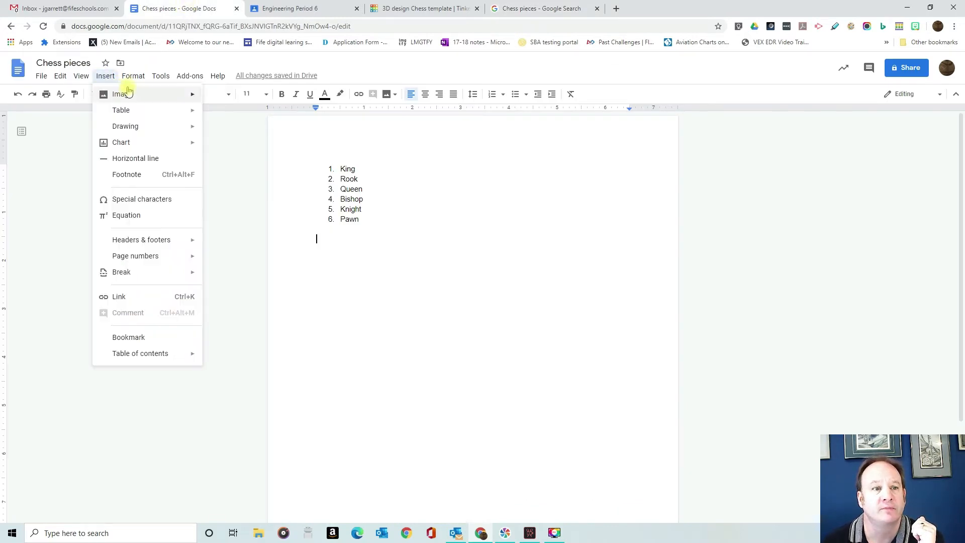
{"action": "mouse_move", "coordinate": [125, 94]}
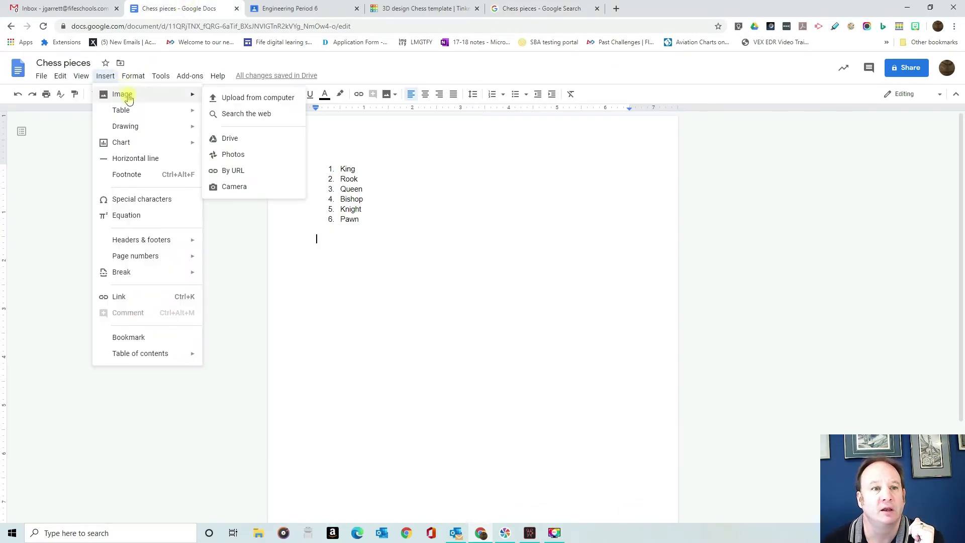
{"action": "left_click", "coordinate": [245, 114]}
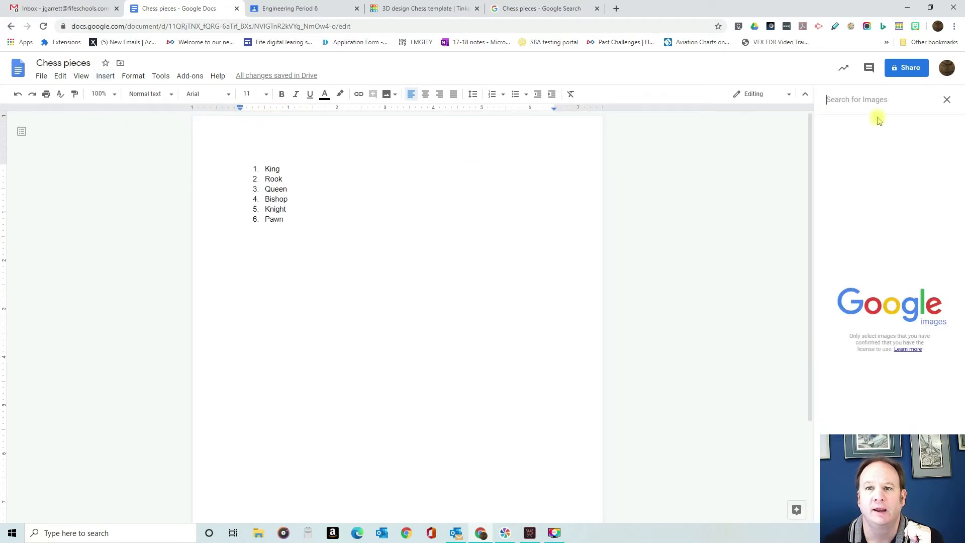
{"action": "type", "text": "Ch"}
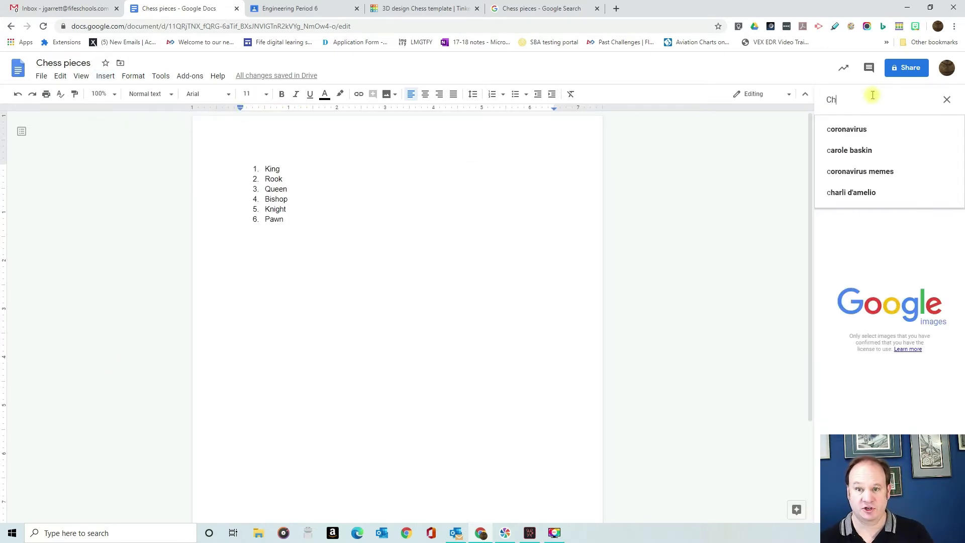
{"action": "type", "text": "ess pieces"}
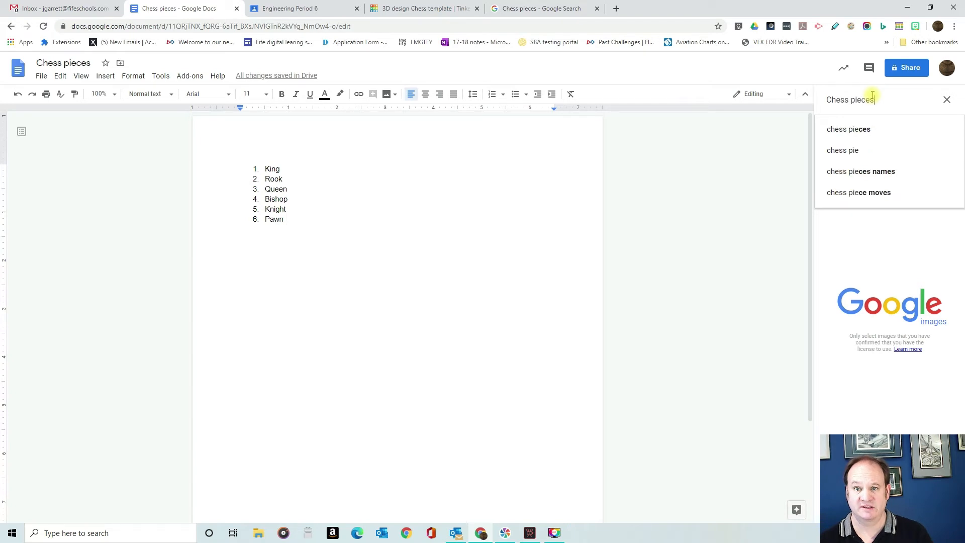
{"action": "key", "text": "Return"}
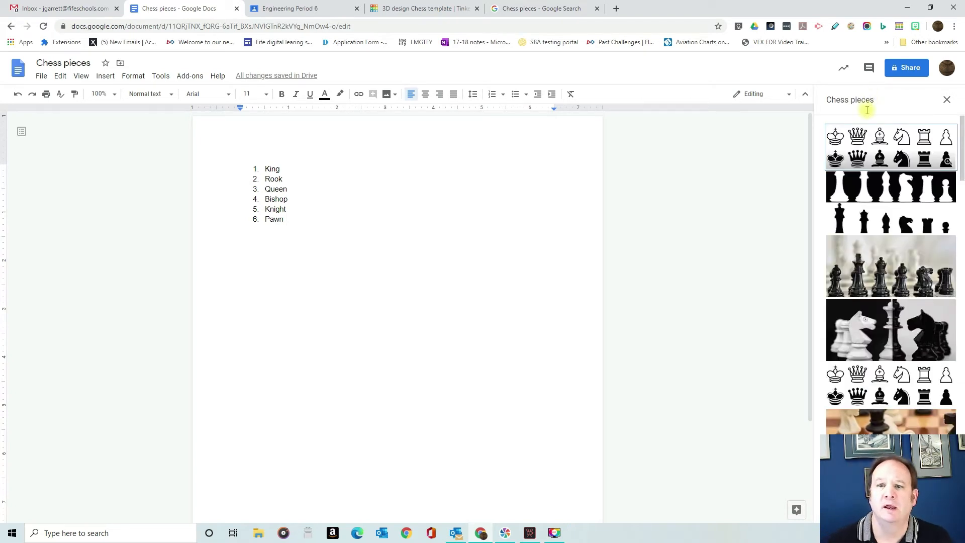
Browse the chess image results and insert the black-and-white silhouettes of the six chess pieces below the numbered list
{"action": "scroll", "coordinate": [927, 232], "scroll_direction": "down", "scroll_amount": 2}
{"action": "scroll", "coordinate": [926, 232], "scroll_direction": "down", "scroll_amount": 8}
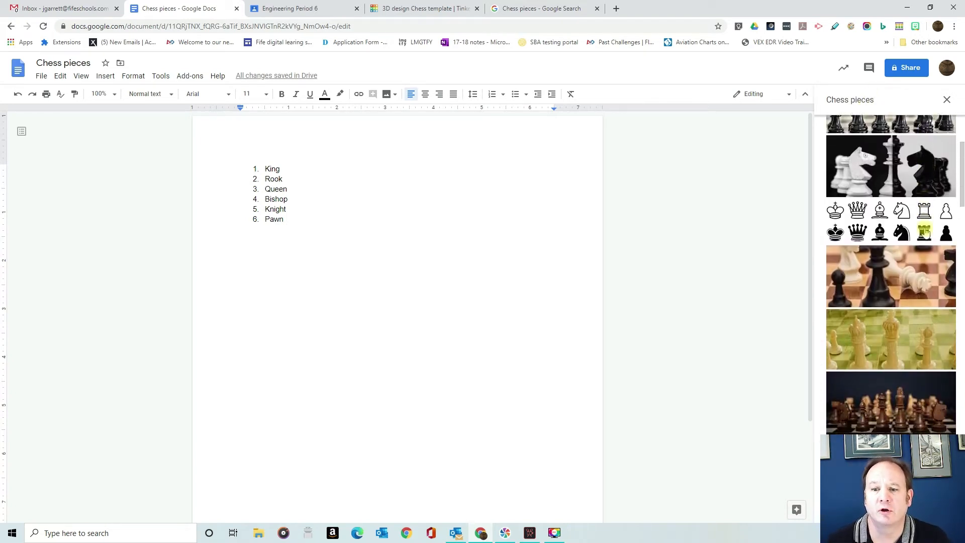
{"action": "scroll", "coordinate": [927, 233], "scroll_direction": "down", "scroll_amount": 5}
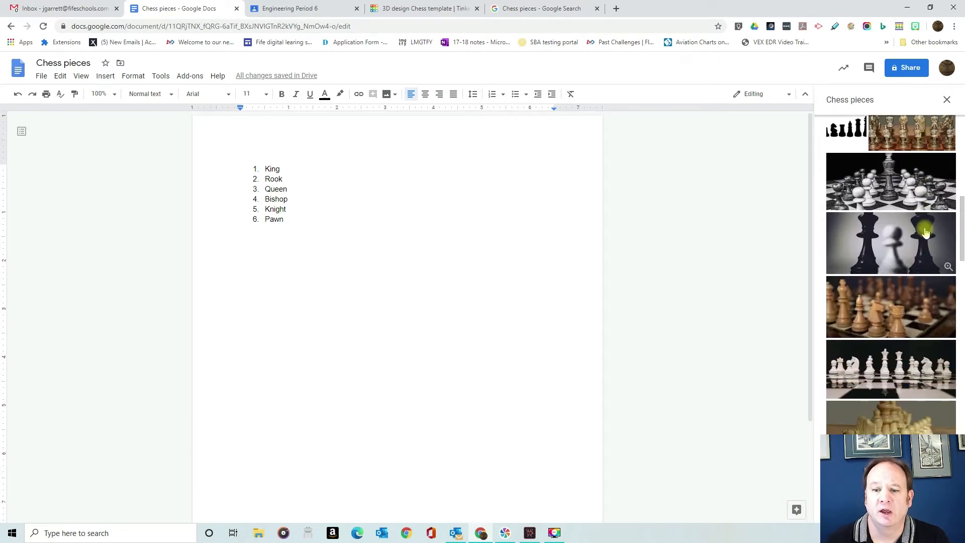
{"action": "scroll", "coordinate": [926, 232], "scroll_direction": "up", "scroll_amount": 4}
{"action": "scroll", "coordinate": [926, 232], "scroll_direction": "up", "scroll_amount": 6}
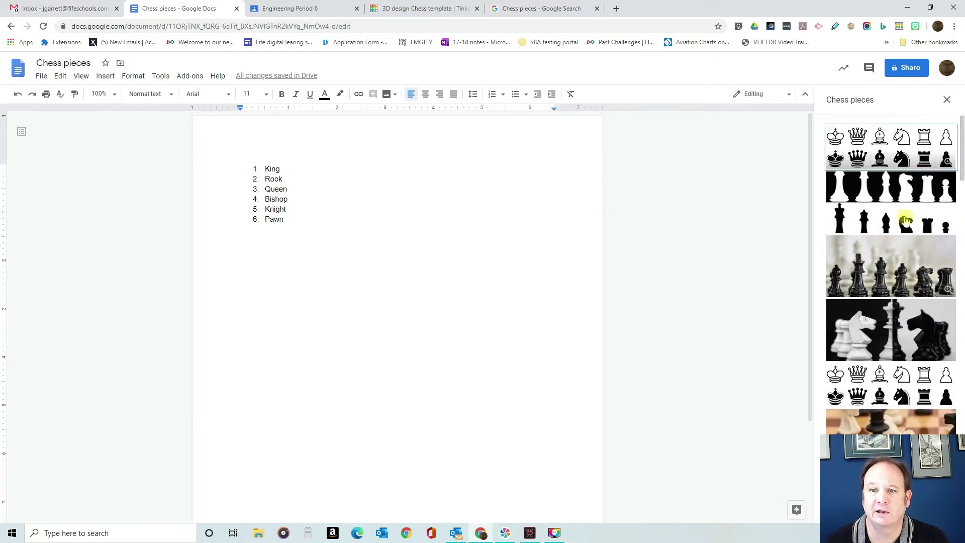
{"action": "left_click", "coordinate": [897, 203]}
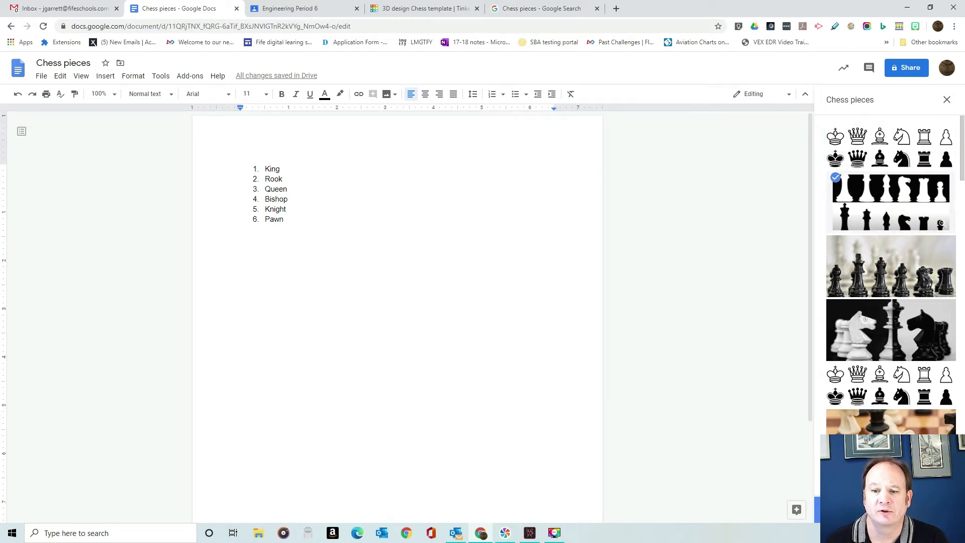
{"action": "left_click", "coordinate": [890, 509]}
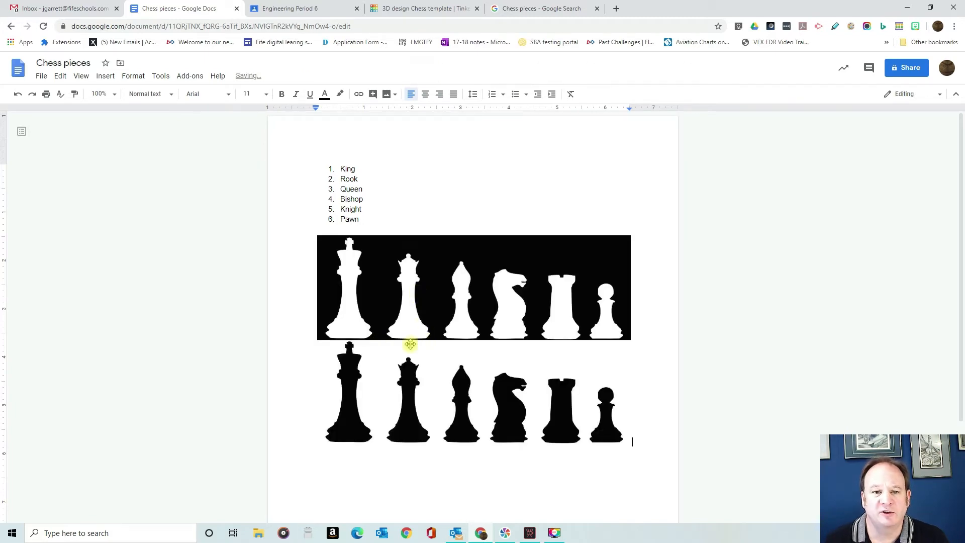
Switch to the Google image results and copy the enlarged picture of the yellow plastic chess pieces from The Chess Store
{"action": "left_click", "coordinate": [548, 9]}
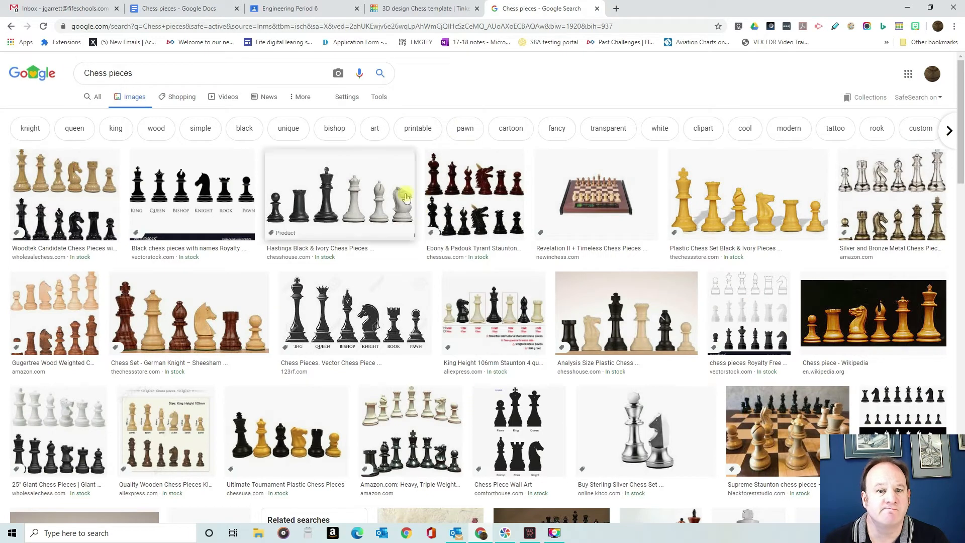
{"action": "left_click", "coordinate": [744, 204]}
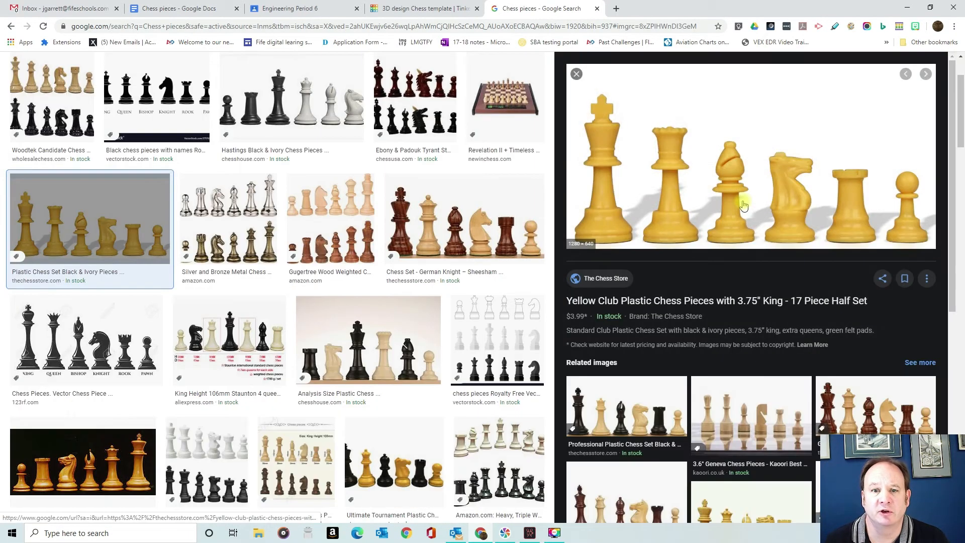
{"action": "right_click", "coordinate": [749, 185]}
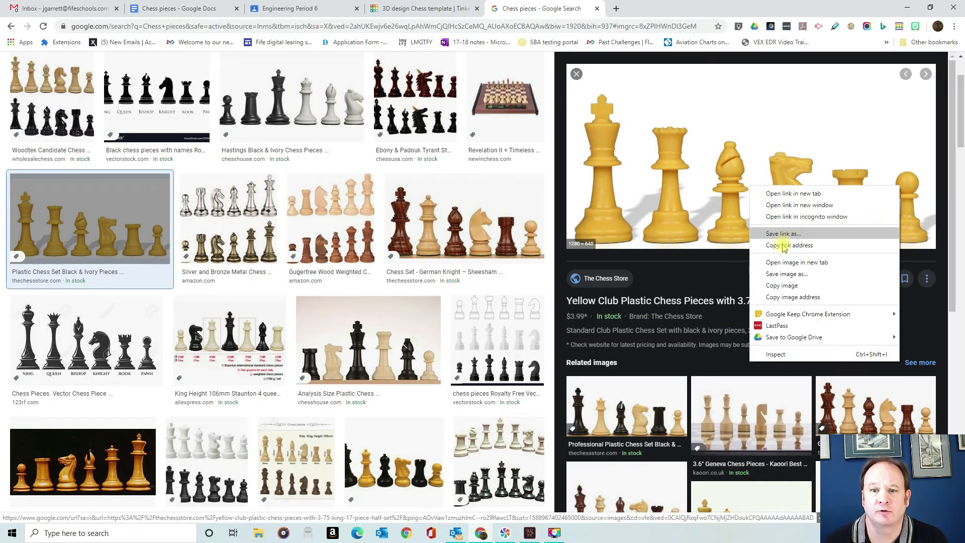
{"action": "left_click", "coordinate": [782, 285]}
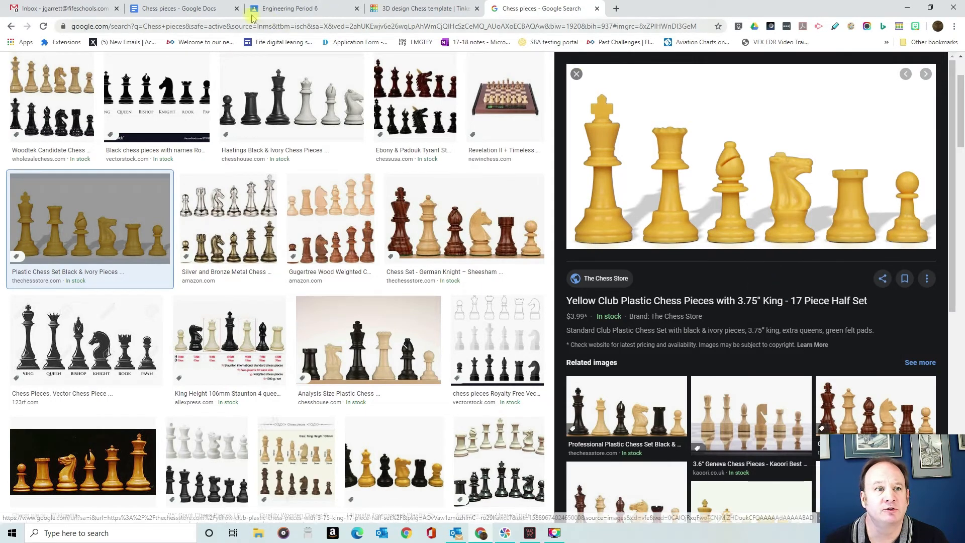
Paste the yellow chess pieces picture into the Chess pieces document and look over the pictures
{"action": "left_click", "coordinate": [193, 9]}
{"action": "scroll", "coordinate": [451, 433], "scroll_direction": "down", "scroll_amount": 3}
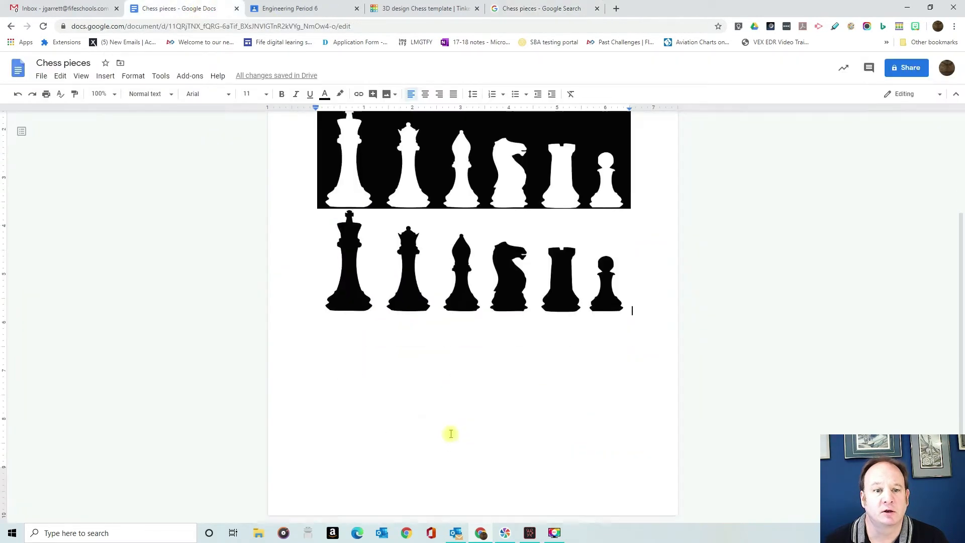
{"action": "scroll", "coordinate": [395, 354], "scroll_direction": "up", "scroll_amount": 1}
{"action": "right_click", "coordinate": [396, 355]}
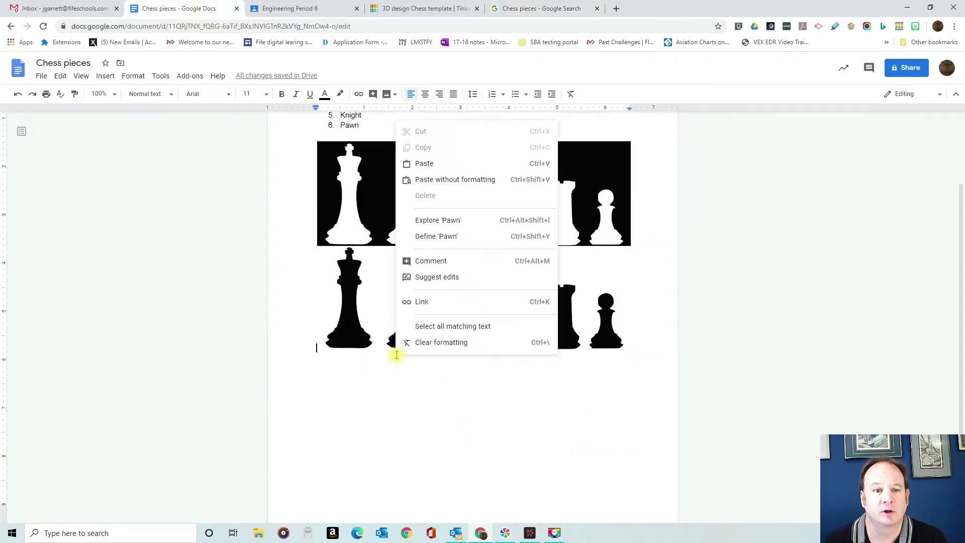
{"action": "left_click", "coordinate": [422, 163]}
{"action": "scroll", "coordinate": [452, 311], "scroll_direction": "up", "scroll_amount": 12}
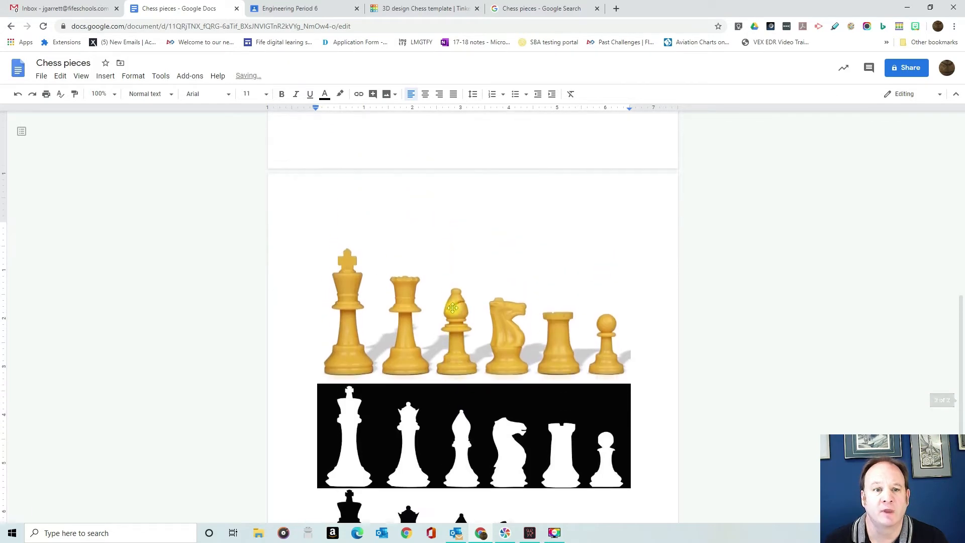
{"action": "scroll", "coordinate": [452, 309], "scroll_direction": "down", "scroll_amount": 12}
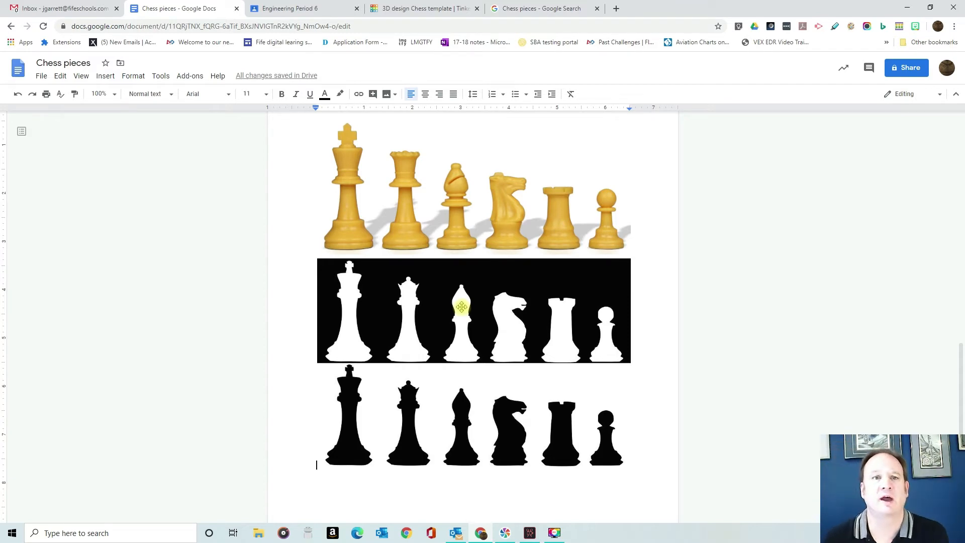
Switch to Tinkercad, view the Chess template's design properties without changing them, and reopen the design for editing from its overview page
{"action": "left_click", "coordinate": [431, 9]}
{"action": "right_click_drag", "start_coordinate": [410, 315], "coordinate": [434, 263]}
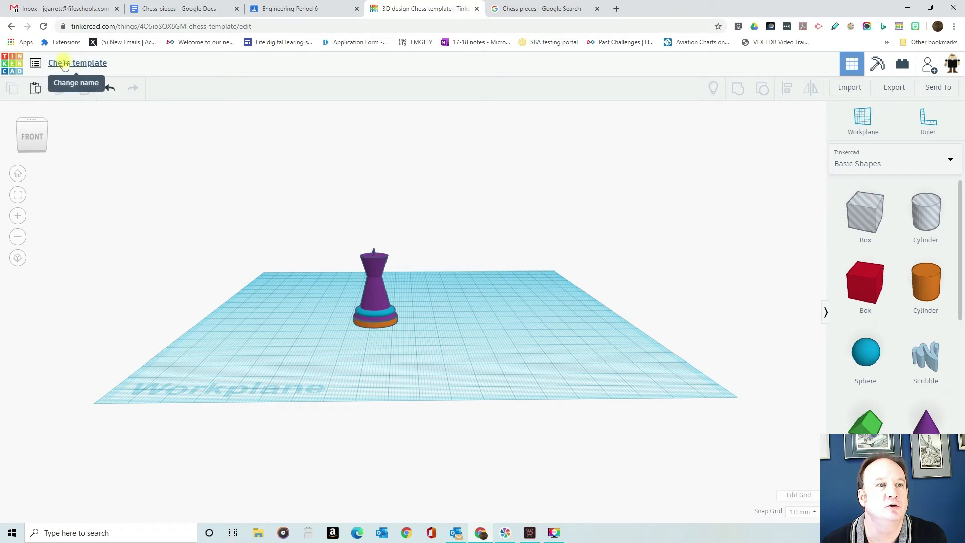
{"action": "left_click", "coordinate": [36, 63]}
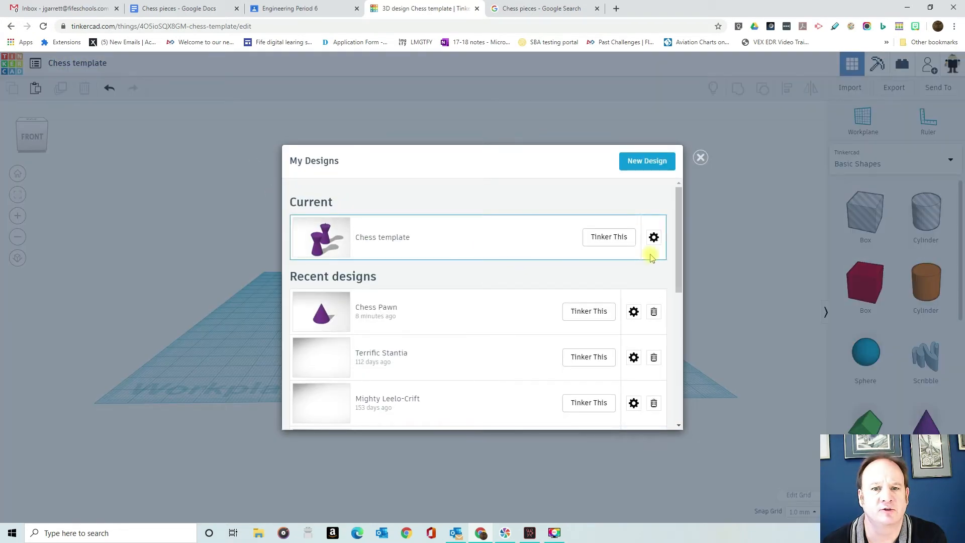
{"action": "left_click", "coordinate": [654, 237]}
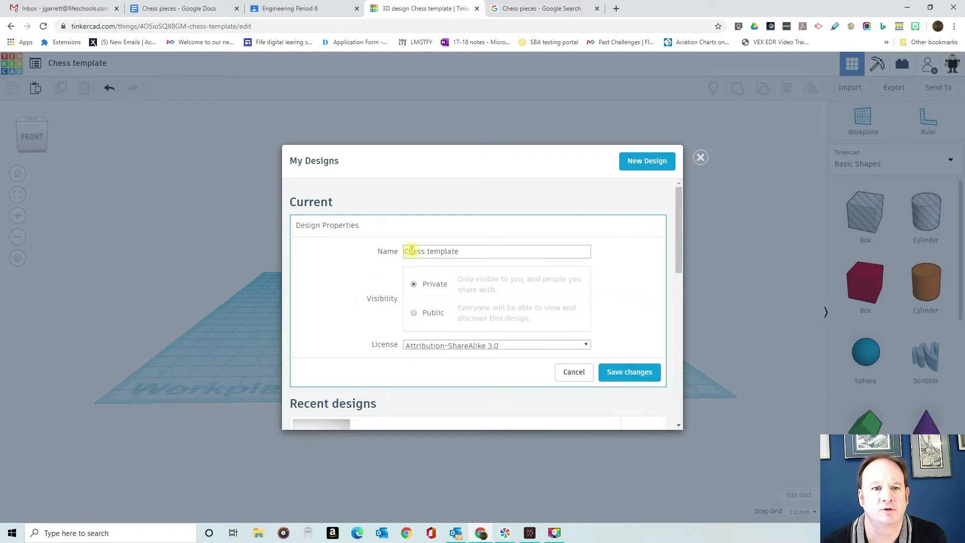
{"action": "left_click", "coordinate": [571, 372]}
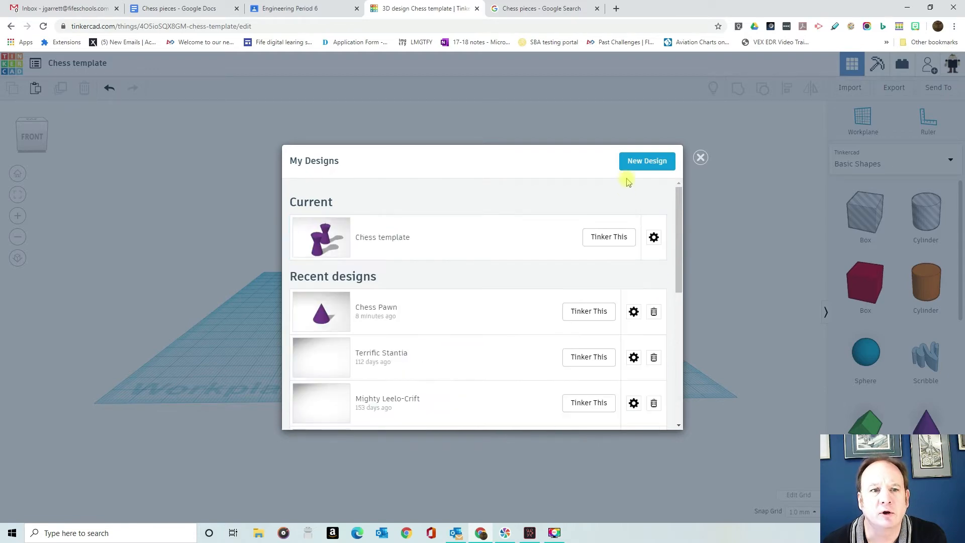
{"action": "left_click", "coordinate": [700, 157]}
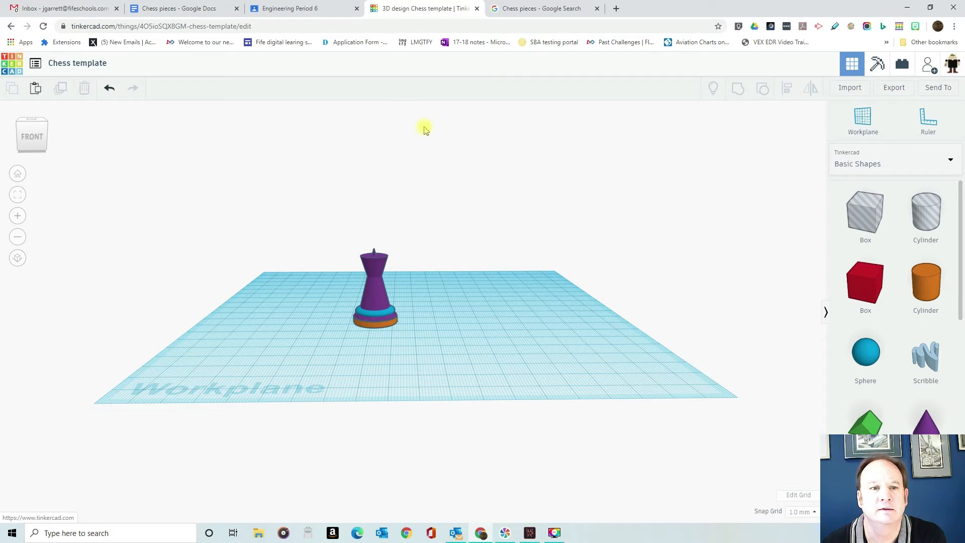
{"action": "left_click", "coordinate": [8, 27]}
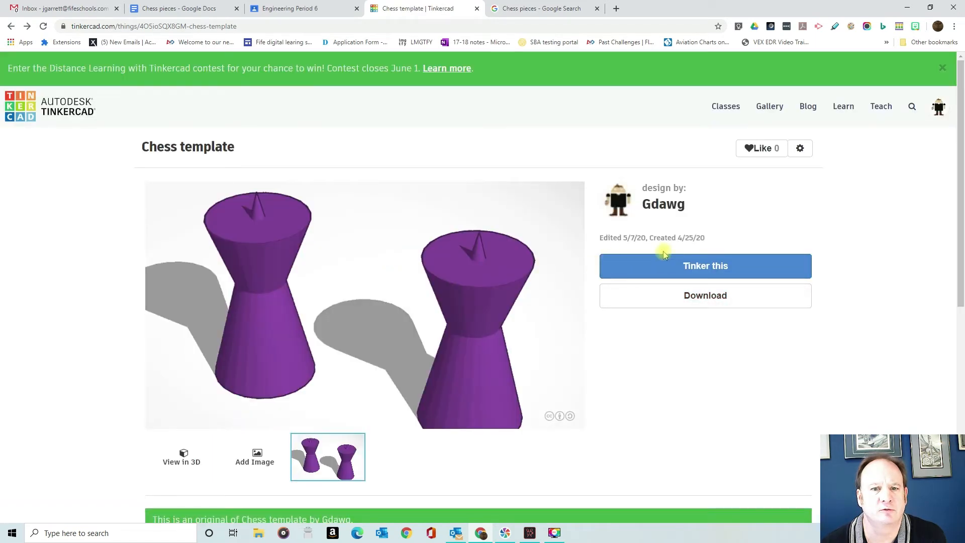
{"action": "left_click", "coordinate": [698, 267]}
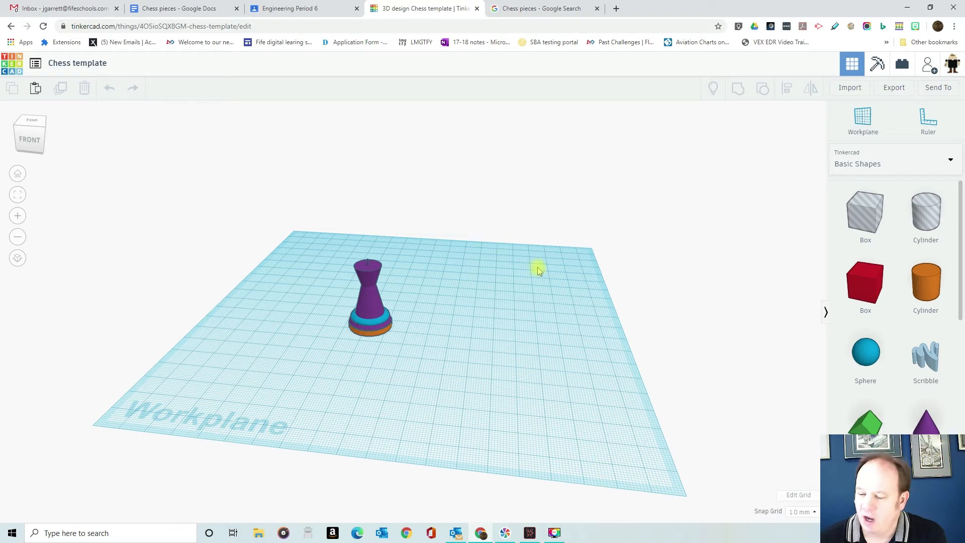
Set a new workplane on the chess piece's top face and delete the cylinder placed beside the piece
{"action": "right_click_drag", "start_coordinate": [537, 294], "coordinate": [570, 265]}
{"action": "left_click_drag", "start_coordinate": [930, 280], "coordinate": [453, 318]}
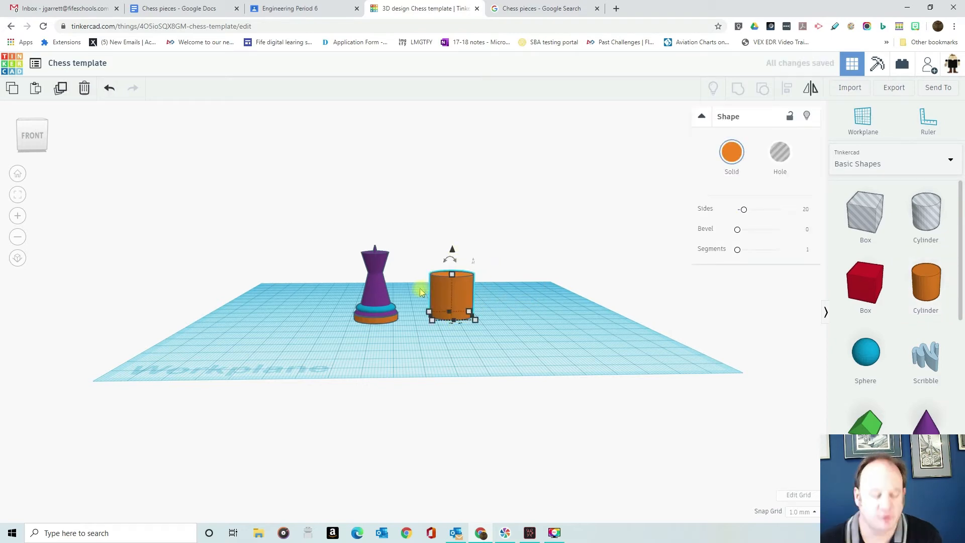
{"action": "key", "text": "w"}
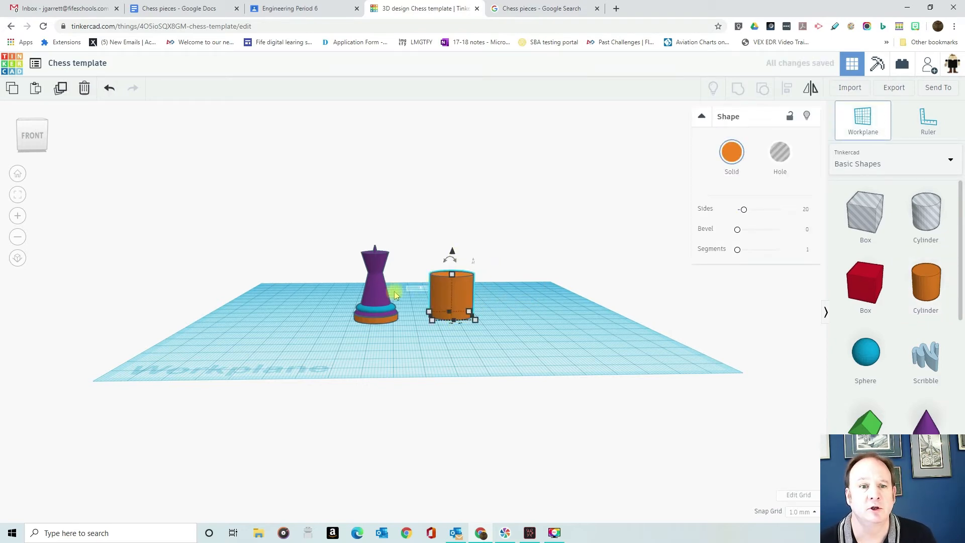
{"action": "right_click_drag", "start_coordinate": [376, 248], "coordinate": [371, 316]}
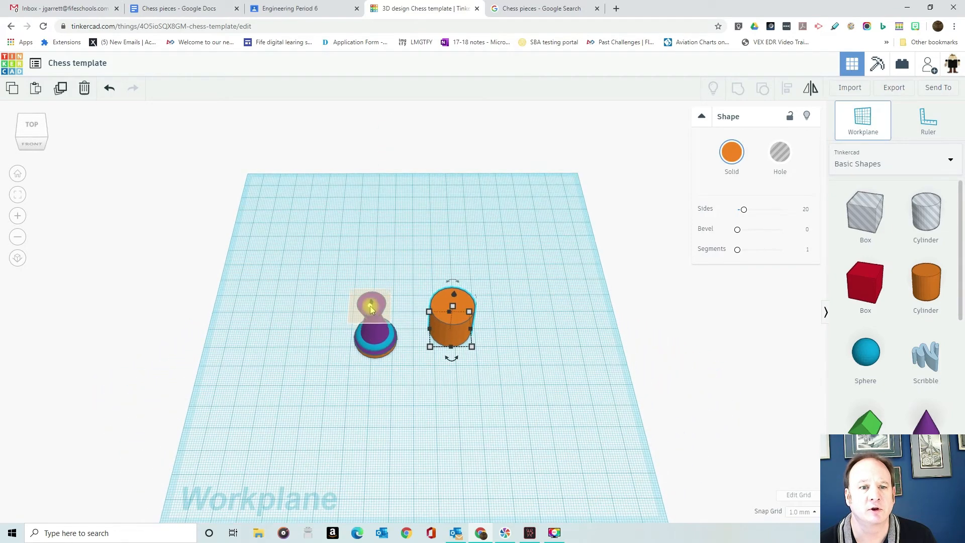
{"action": "left_click", "coordinate": [370, 310]}
{"action": "right_click_drag", "start_coordinate": [462, 357], "coordinate": [456, 286]}
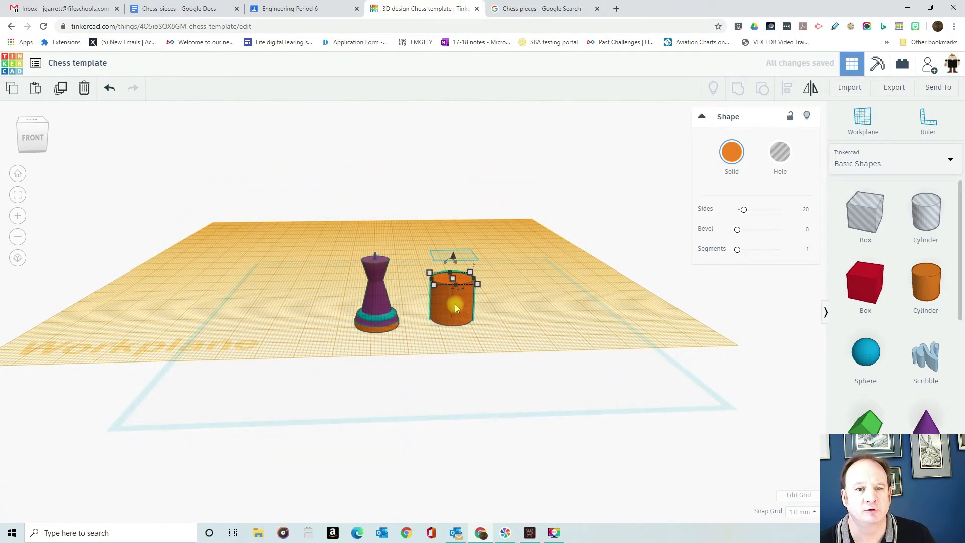
{"action": "key", "text": "Delete"}
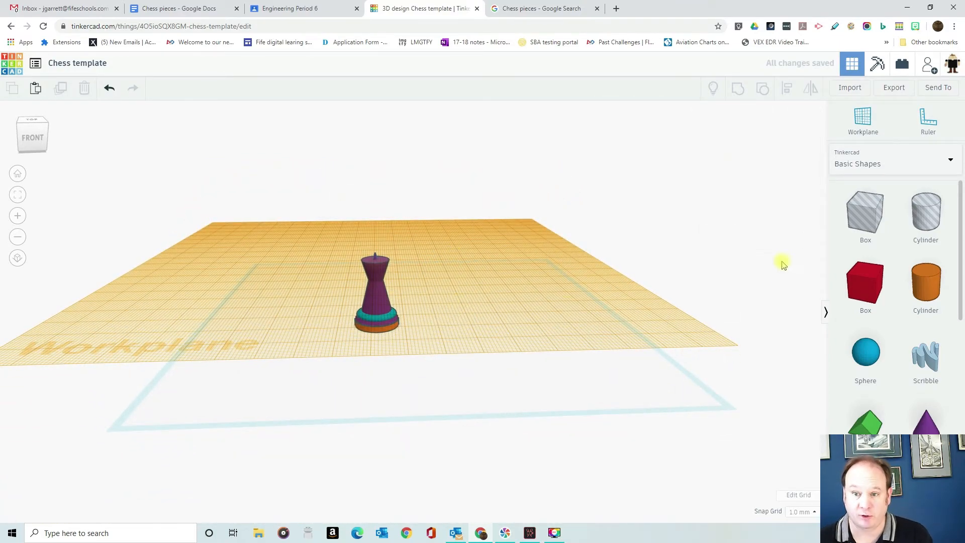
Add a cylinder on top of the chess piece and reduce its height to 6 mm
{"action": "left_click_drag", "start_coordinate": [931, 279], "coordinate": [377, 264]}
{"action": "right_click_drag", "start_coordinate": [332, 308], "coordinate": [422, 252]}
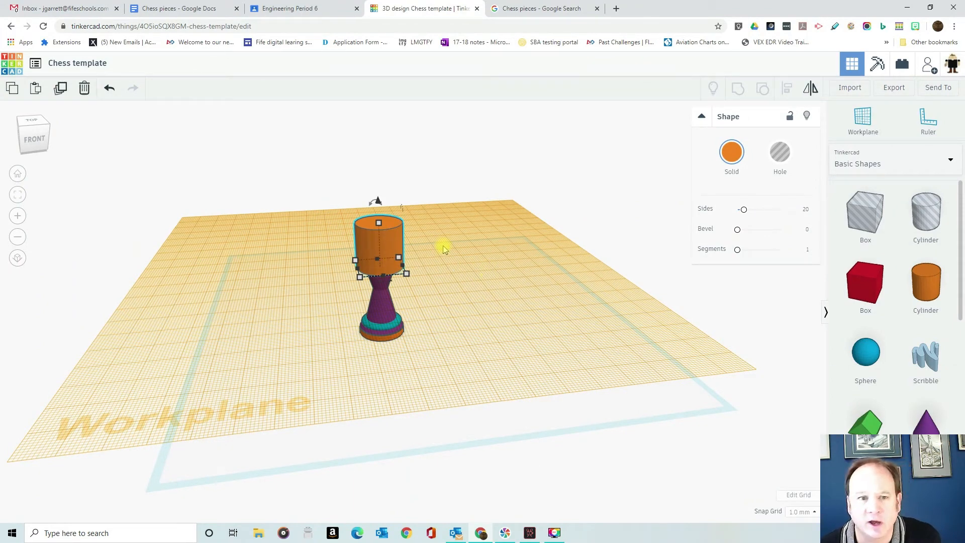
{"action": "left_click_drag", "start_coordinate": [379, 223], "coordinate": [381, 253]}
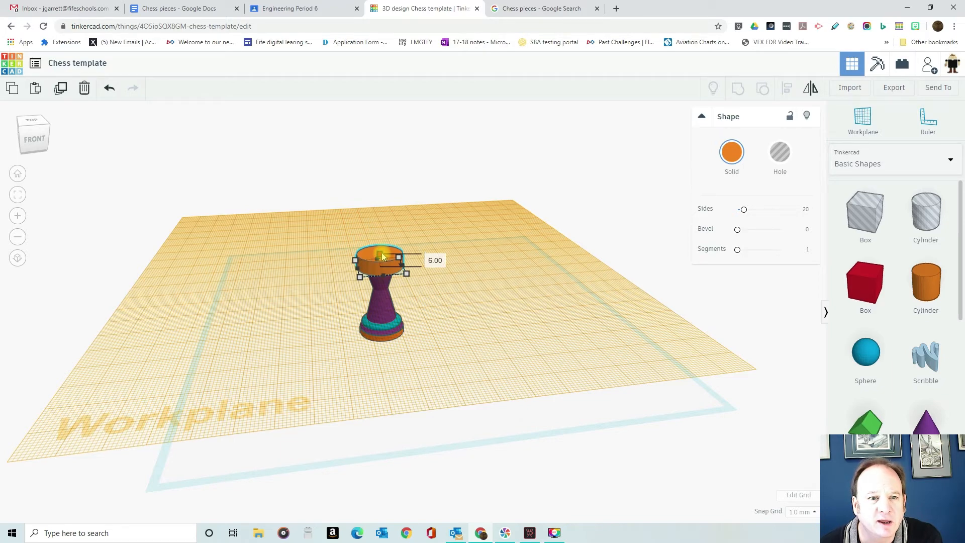
{"action": "left_click", "coordinate": [446, 263]}
Move the cylinder about 30 mm sideways off the chess piece and check the size of the piece's top cone
{"action": "right_click_drag", "start_coordinate": [445, 271], "coordinate": [366, 264]}
{"action": "left_click_drag", "start_coordinate": [375, 259], "coordinate": [442, 278]}
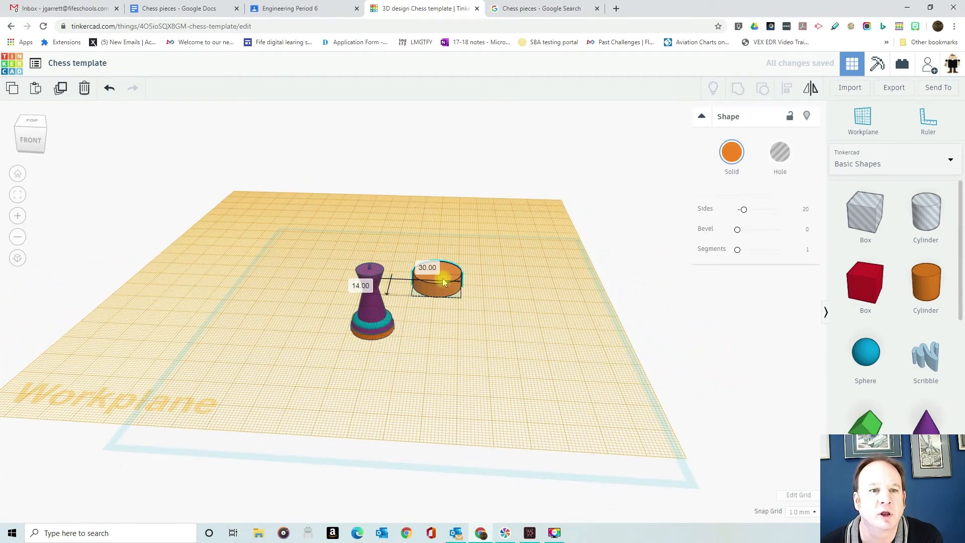
{"action": "left_click", "coordinate": [369, 272]}
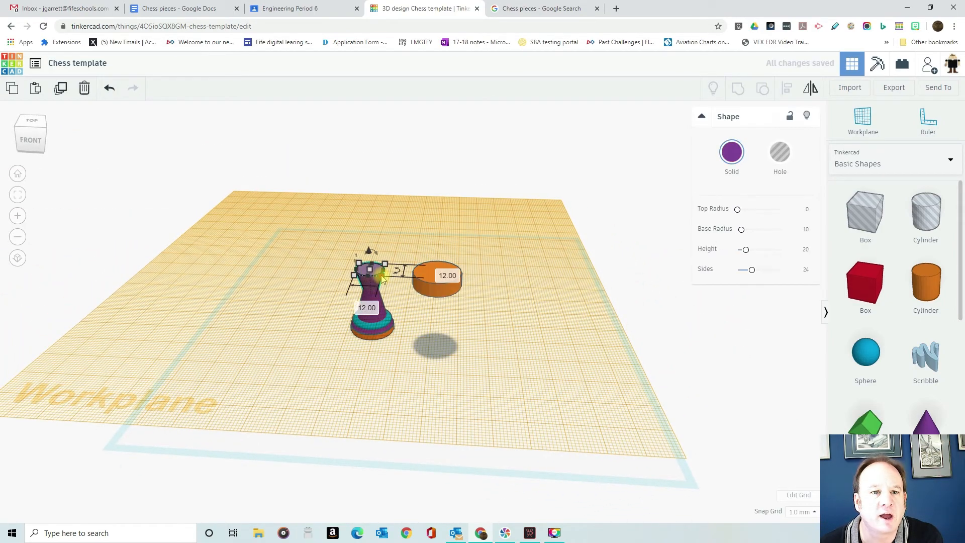
{"action": "left_click", "coordinate": [438, 280]}
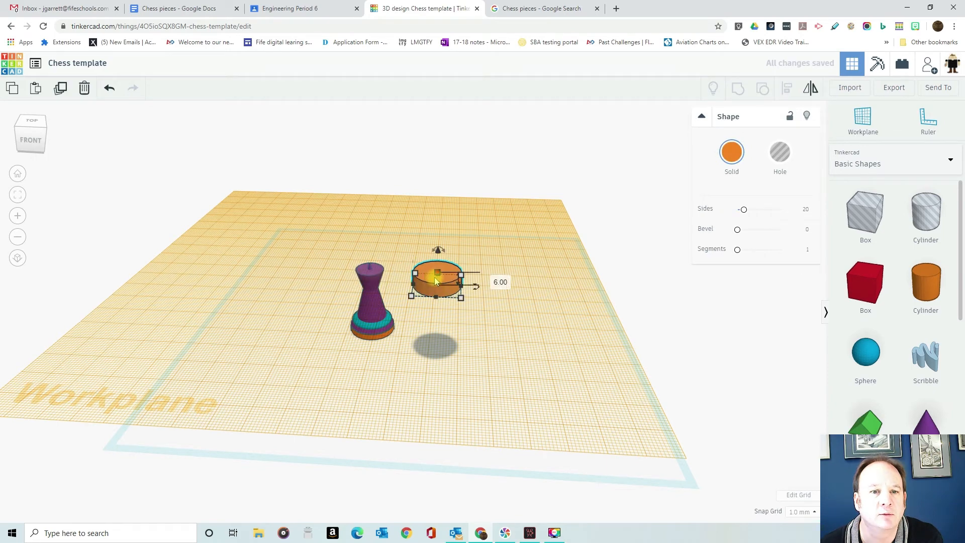
Try a 2 mm width for the cylinder followed by proportional scaling, and undo both changes
{"action": "left_click", "coordinate": [496, 284]}
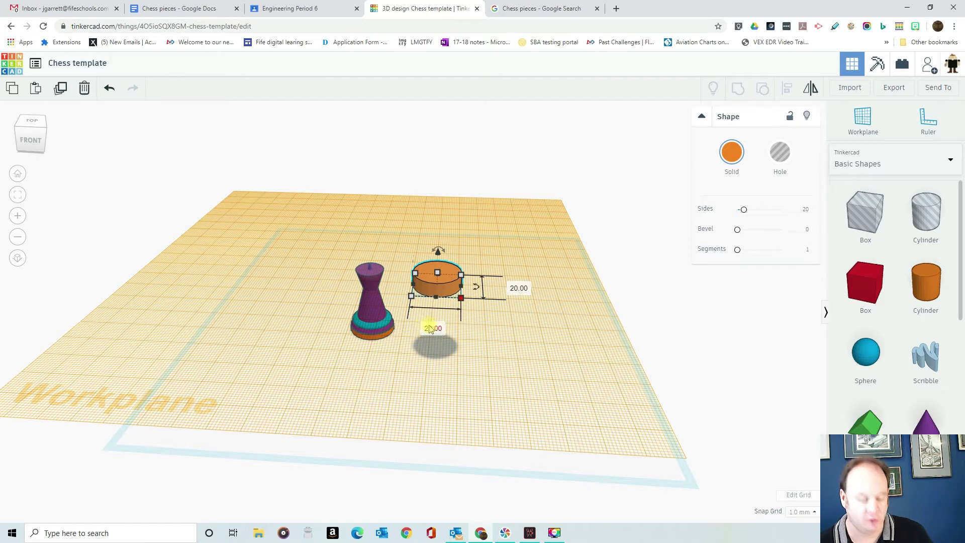
{"action": "left_click", "coordinate": [429, 330]}
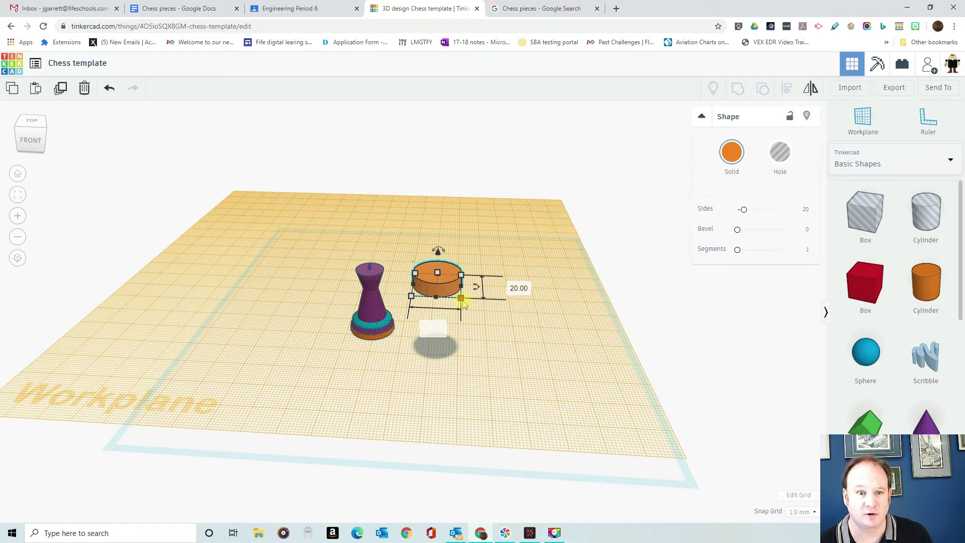
{"action": "type", "text": "2"}
{"action": "key", "text": "Return"}
{"action": "left_click_drag", "start_coordinate": [418, 297], "coordinate": [458, 281], "text": "shift"}
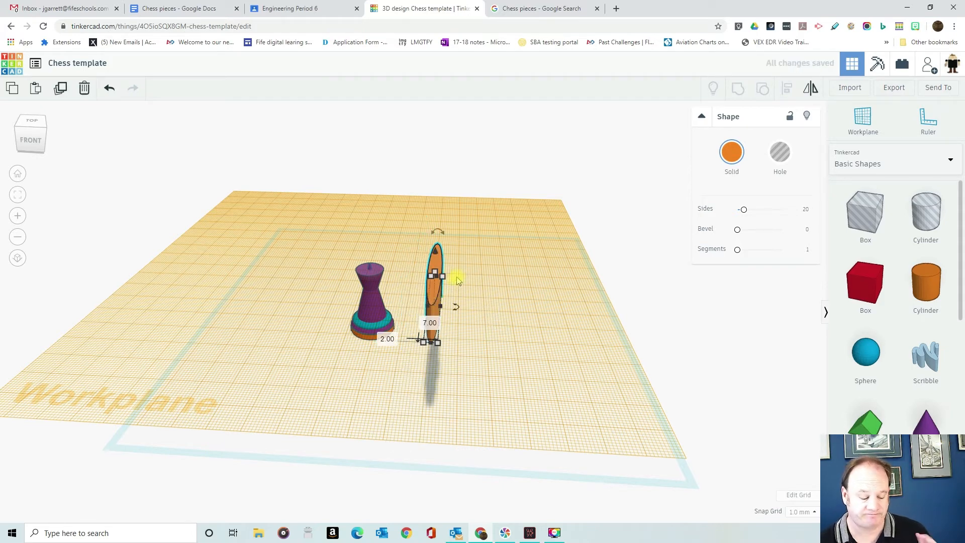
{"action": "key", "text": "ctrl+z"}
{"action": "key", "text": "ctrl+z"}
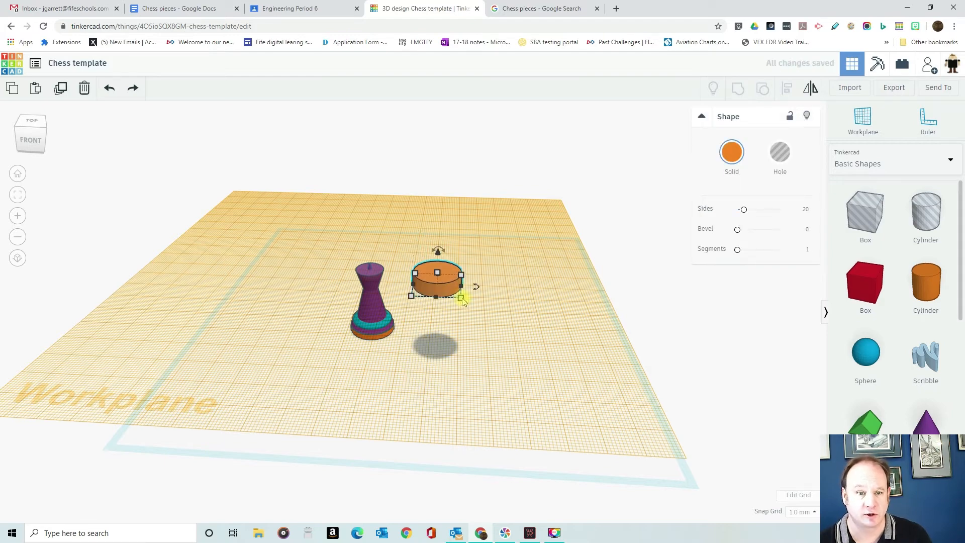
Scale the cylinder down to a width of 12 mm and place it on top of the chess piece
{"action": "left_click_drag", "start_coordinate": [463, 290], "coordinate": [429, 288]}
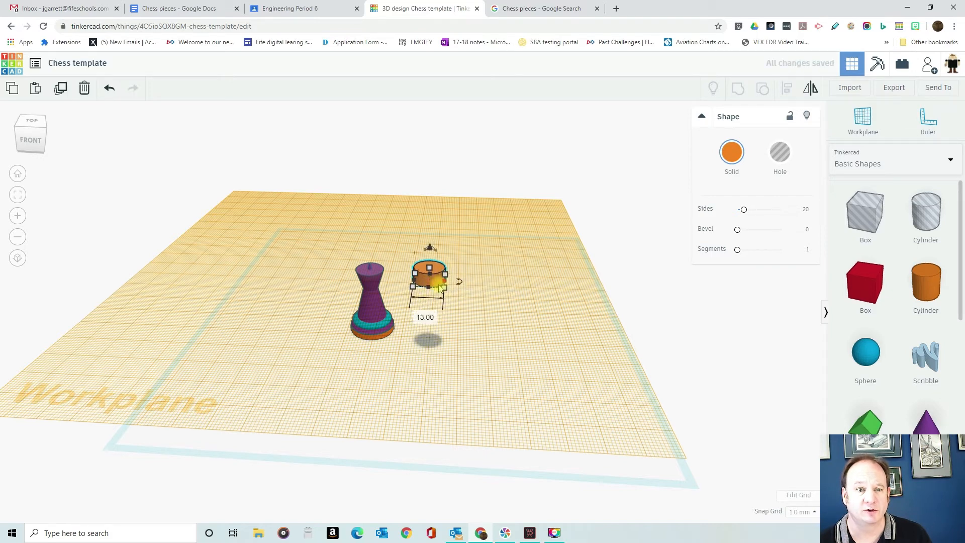
{"action": "left_click", "coordinate": [422, 317]}
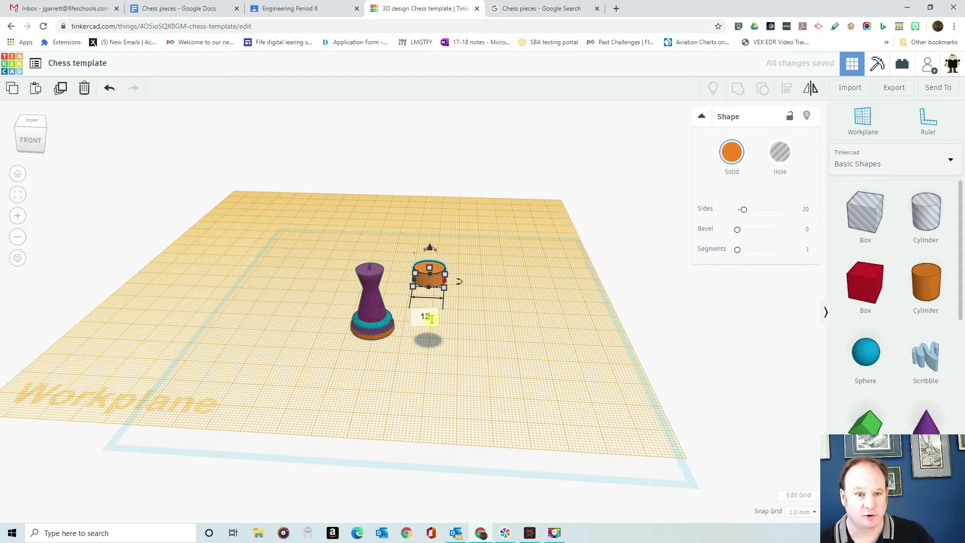
{"action": "key", "text": "Return"}
{"action": "left_click_drag", "start_coordinate": [431, 276], "coordinate": [377, 266]}
{"action": "right_click_drag", "start_coordinate": [390, 318], "coordinate": [449, 307]}
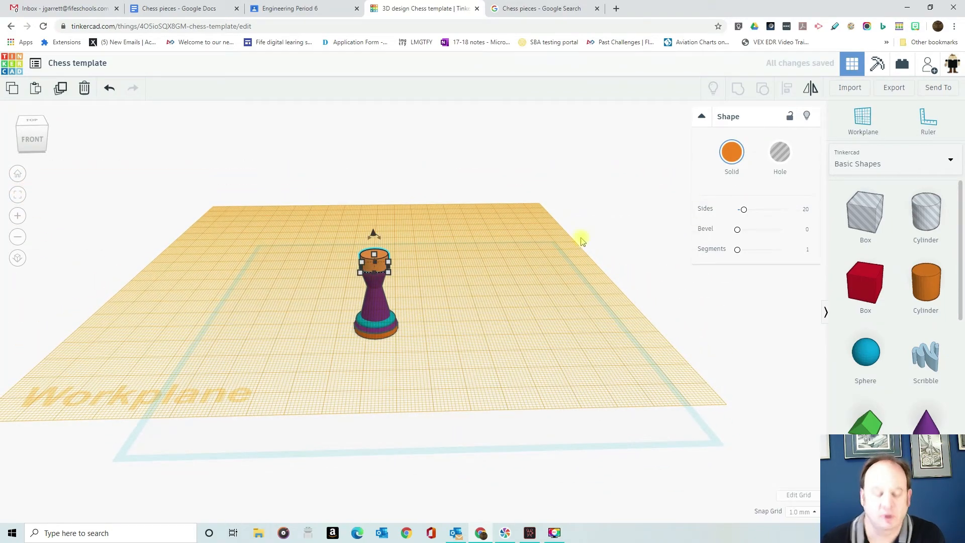
{"action": "key", "text": "w"}
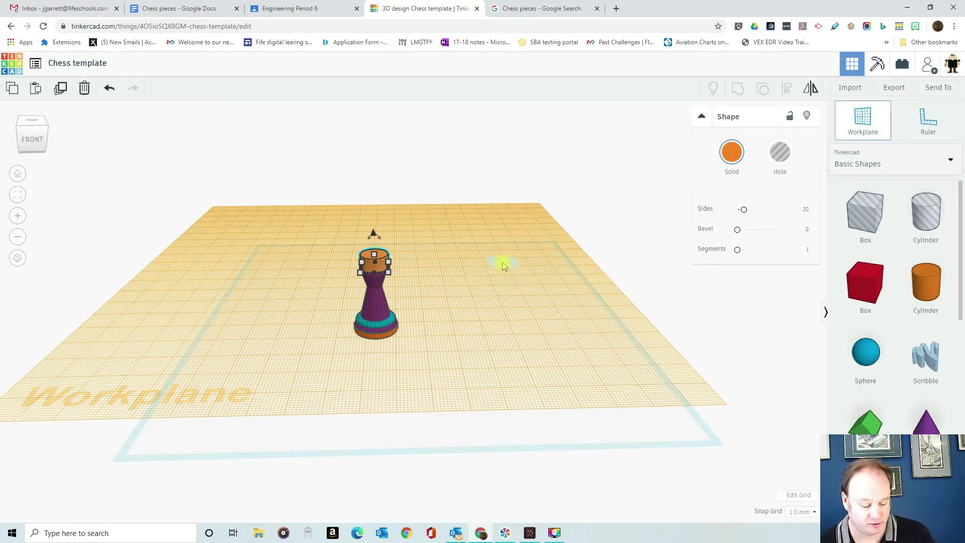
{"action": "key", "text": "Escape"}
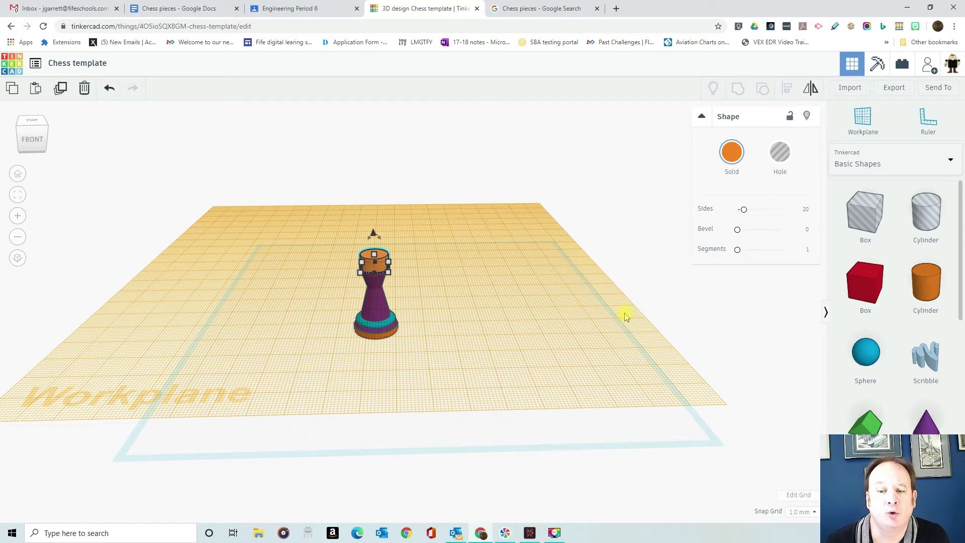
Add a solid box of about 6 by 5 mm beside the chess piece
{"action": "left_click_drag", "start_coordinate": [871, 288], "coordinate": [489, 300]}
{"action": "scroll", "coordinate": [495, 318], "scroll_direction": "up", "scroll_amount": 3}
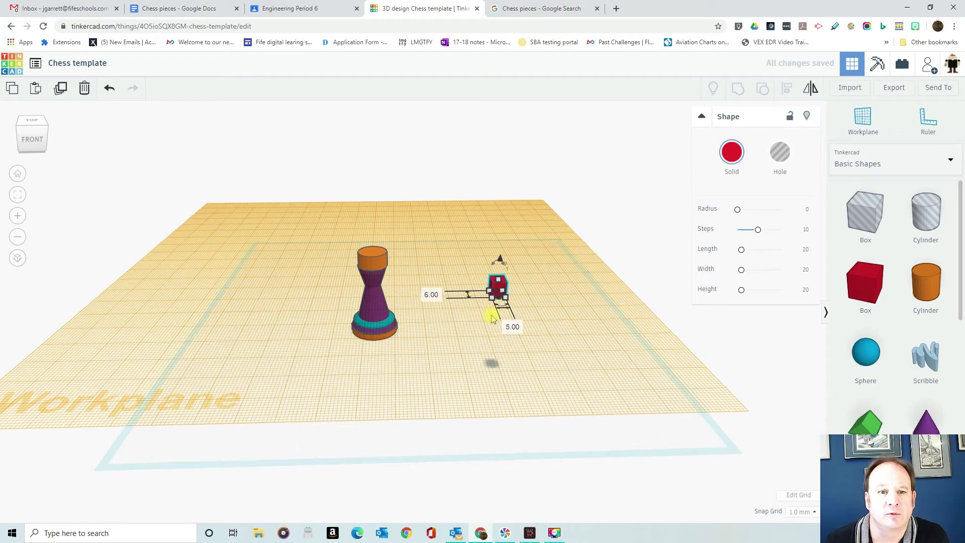
{"action": "mouse_move", "coordinate": [646, 308]}
{"action": "right_mouse_down"}
{"action": "mouse_move", "coordinate": [432, 286]}
{"action": "mouse_move", "coordinate": [565, 301]}
{"action": "right_mouse_up"}
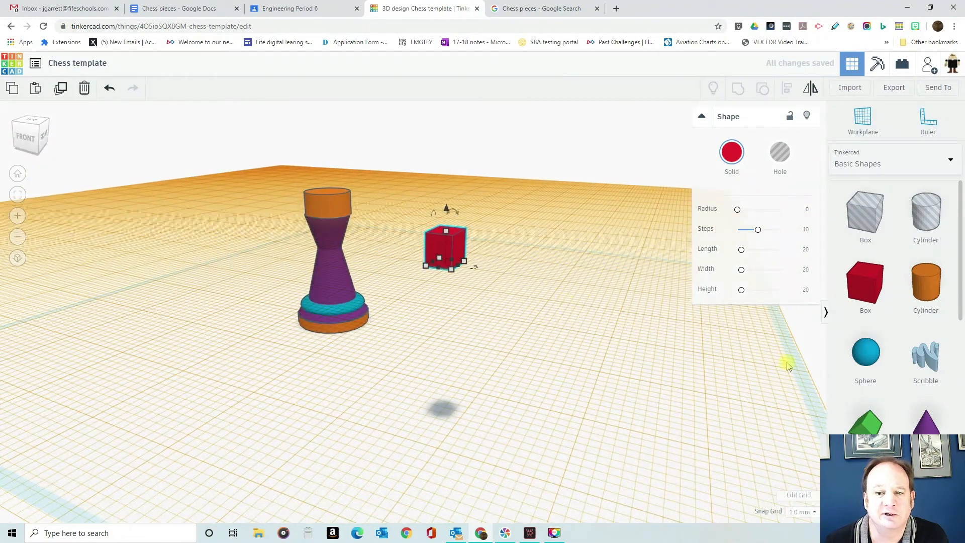
Add a tube from the basic shapes beside the chess piece
{"action": "scroll", "coordinate": [945, 371], "scroll_direction": "down", "scroll_amount": 6}
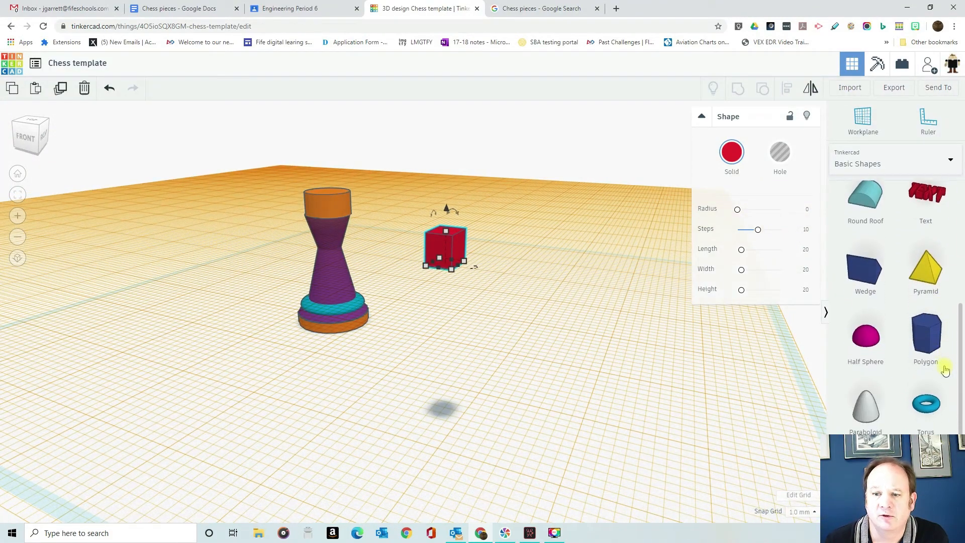
{"action": "scroll", "coordinate": [945, 371], "scroll_direction": "down", "scroll_amount": 2}
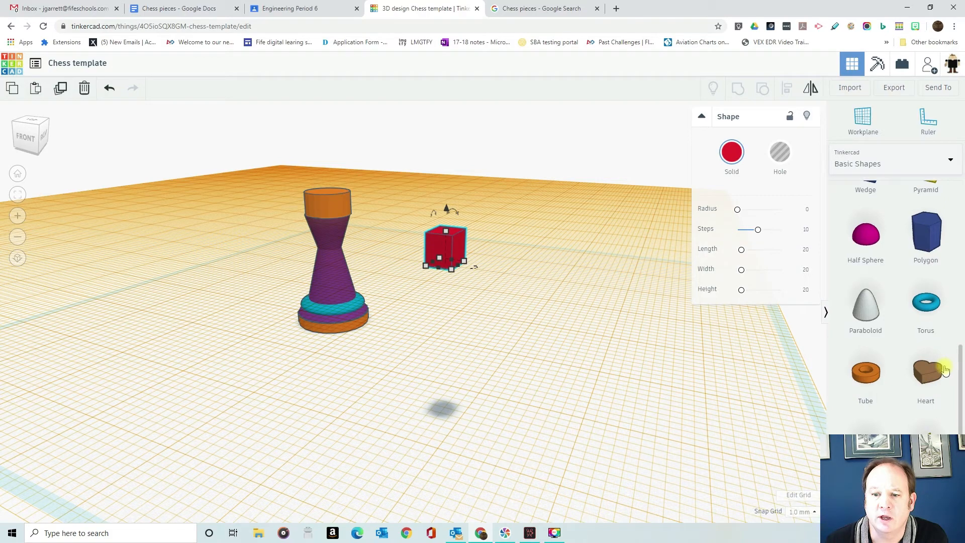
{"action": "scroll", "coordinate": [945, 371], "scroll_direction": "down", "scroll_amount": 1}
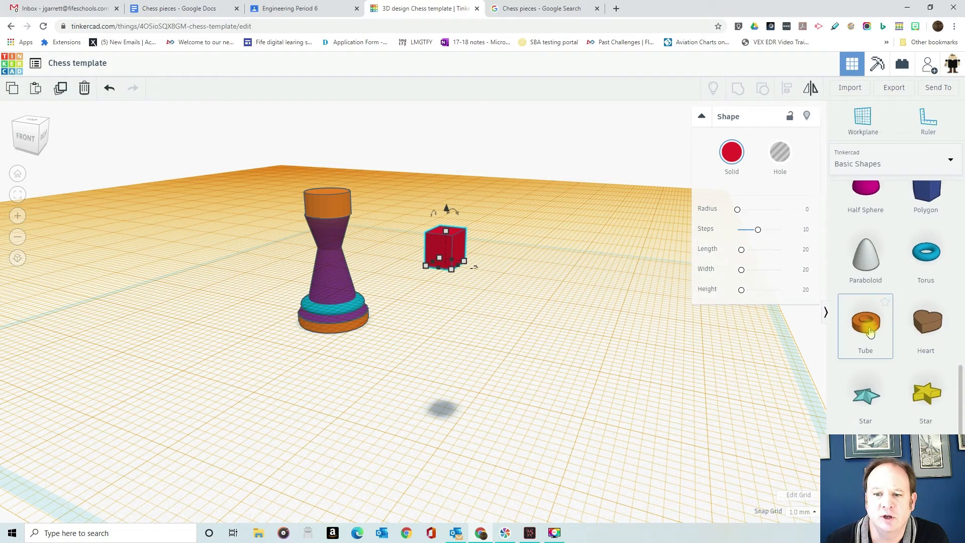
{"action": "scroll", "coordinate": [871, 333], "scroll_direction": "down", "scroll_amount": 1}
{"action": "scroll", "coordinate": [867, 370], "scroll_direction": "up", "scroll_amount": 2}
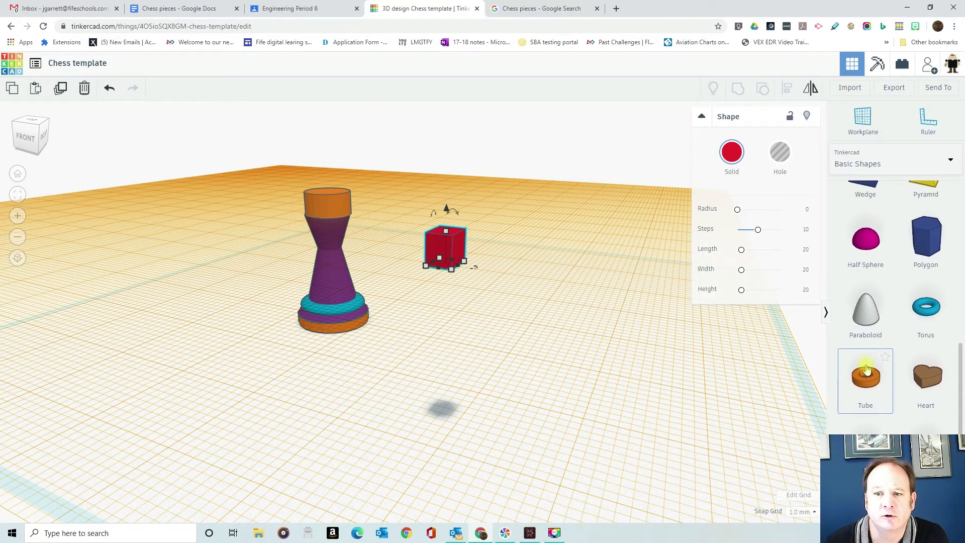
{"action": "left_click_drag", "start_coordinate": [869, 384], "coordinate": [436, 333]}
{"action": "mouse_move", "coordinate": [482, 389]}
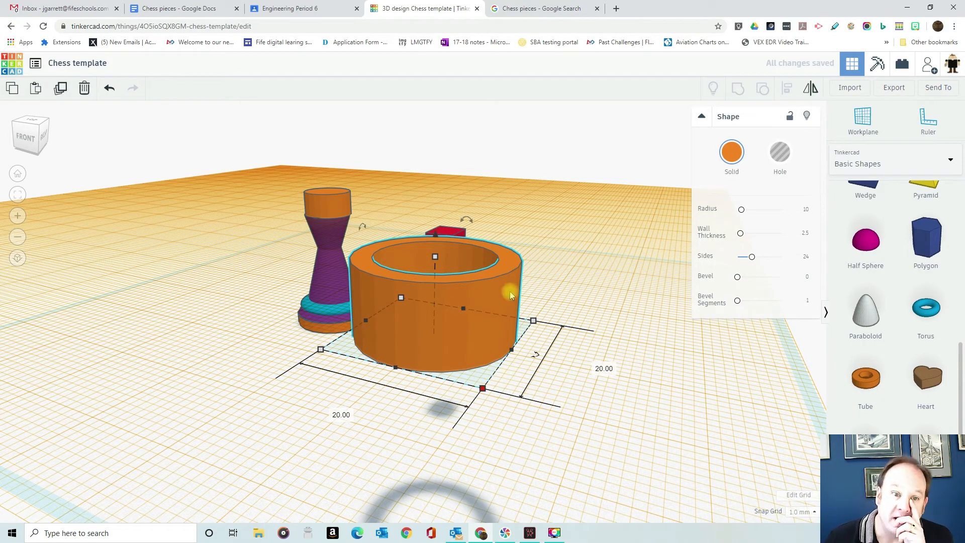
Move the small box into the tube's wall, make it a hole, and group both shapes to cut a notch
{"action": "left_click_drag", "start_coordinate": [453, 231], "coordinate": [563, 248]}
{"action": "left_click_drag", "start_coordinate": [559, 309], "coordinate": [436, 281]}
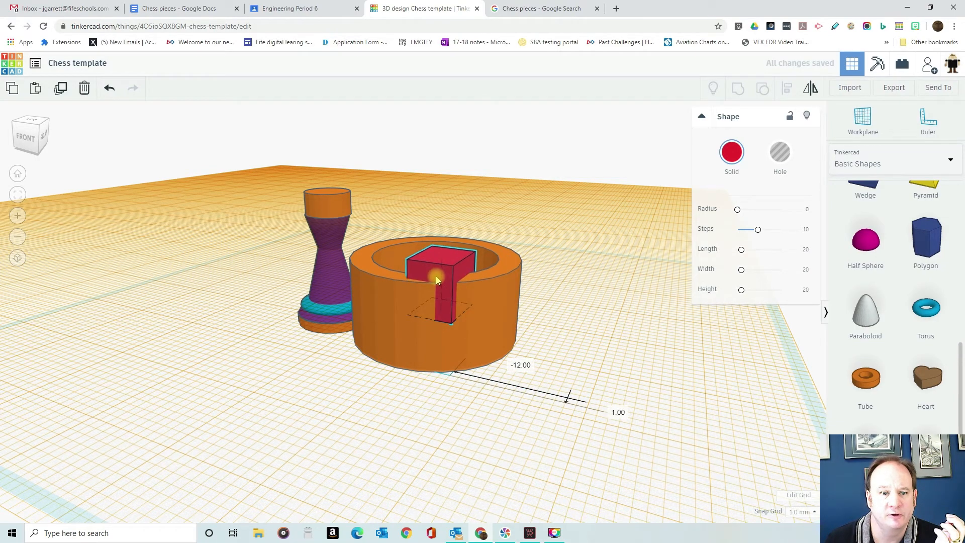
{"action": "left_click", "coordinate": [781, 150]}
{"action": "right_click_drag", "start_coordinate": [421, 217], "coordinate": [441, 344]}
{"action": "scroll", "coordinate": [439, 340], "scroll_direction": "down", "scroll_amount": 4}
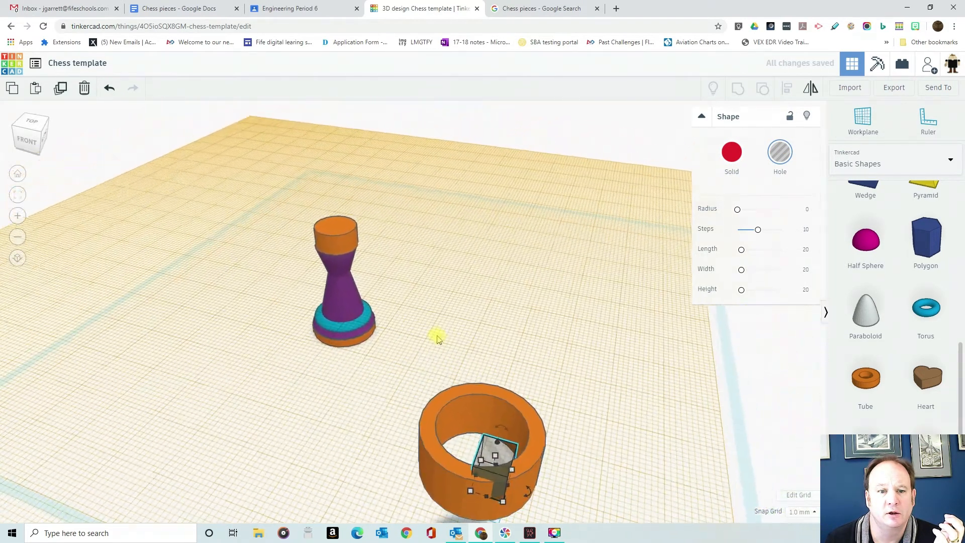
{"action": "left_click_drag", "start_coordinate": [532, 505], "coordinate": [539, 508]}
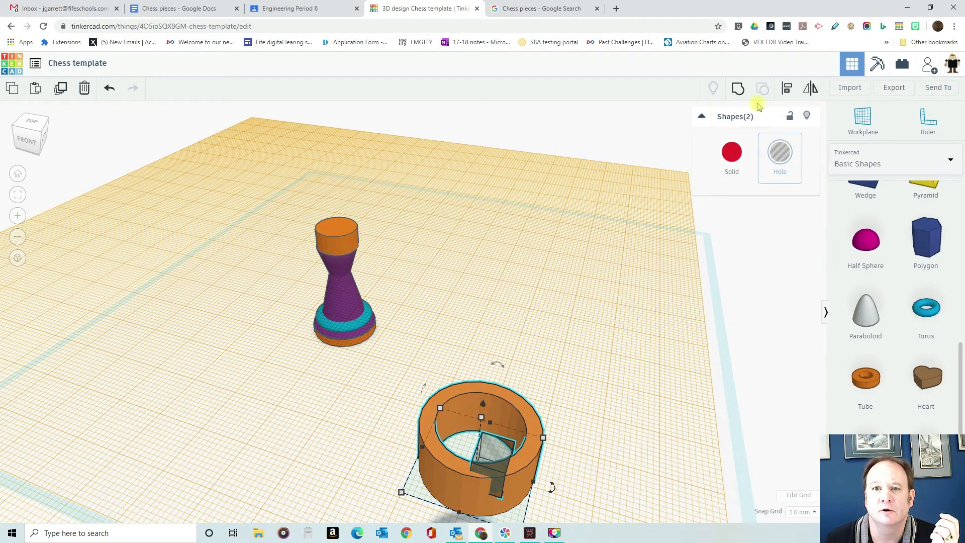
{"action": "left_click", "coordinate": [737, 89]}
{"action": "right_click_drag", "start_coordinate": [612, 459], "coordinate": [635, 416]}
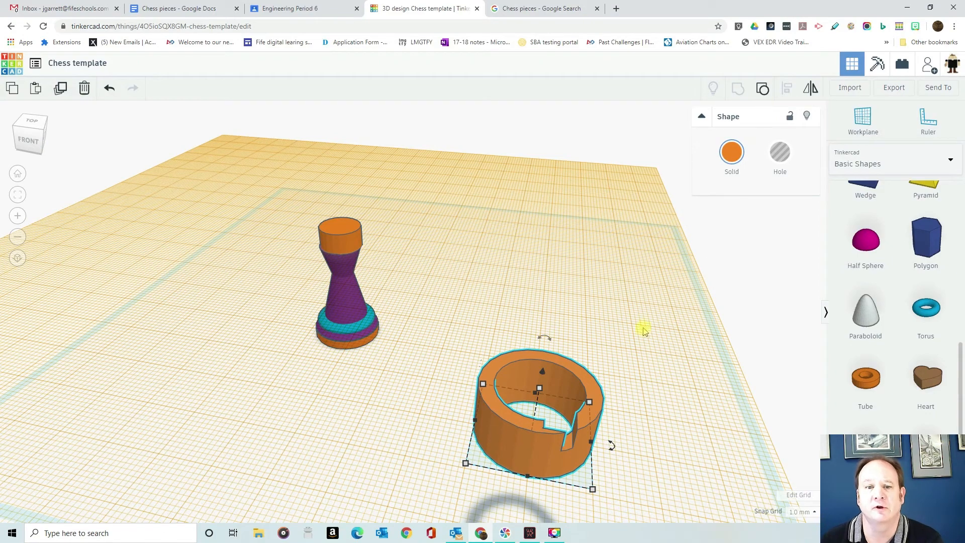
Delete the notched tube and the cylinder on top of the chess piece
{"action": "key", "text": "Delete"}
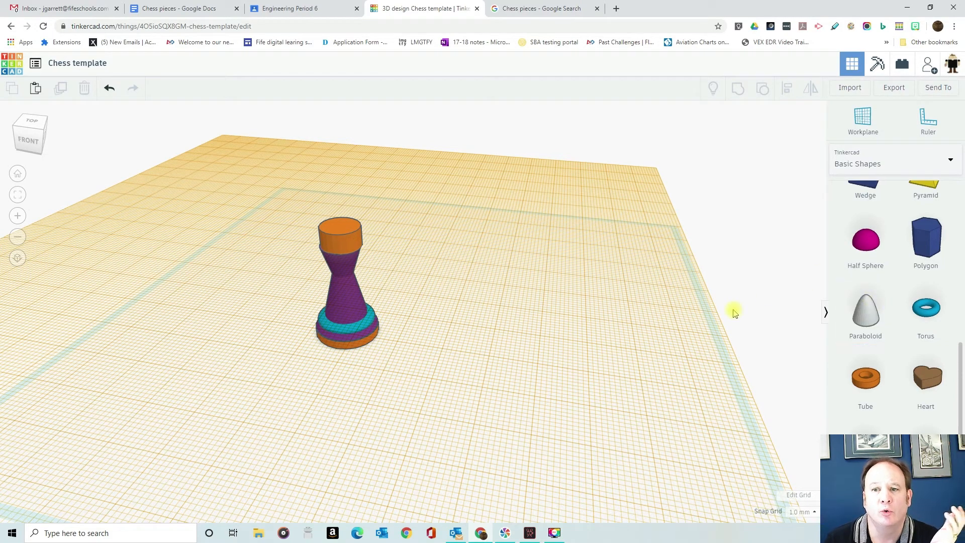
{"action": "scroll", "coordinate": [916, 314], "scroll_direction": "up", "scroll_amount": 3}
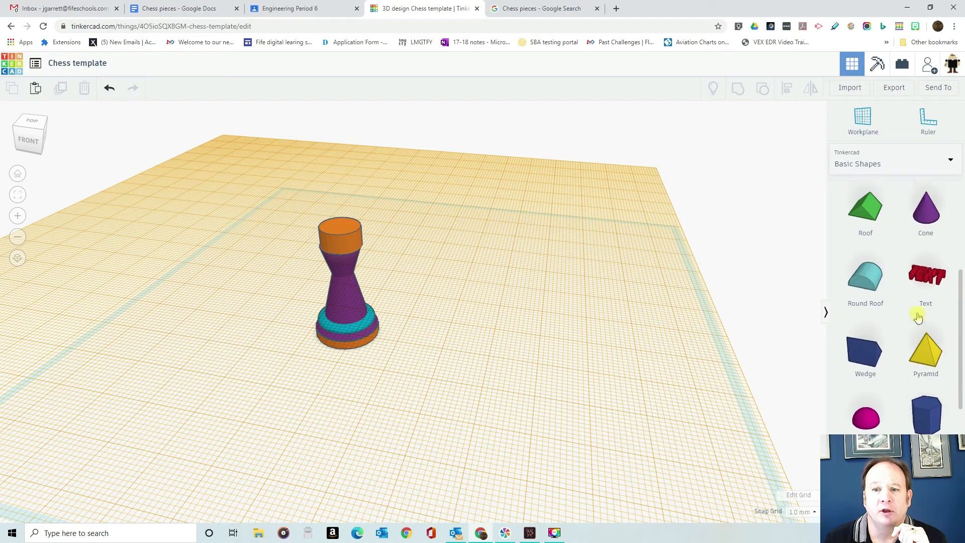
{"action": "left_click_drag", "start_coordinate": [399, 243], "coordinate": [453, 242]}
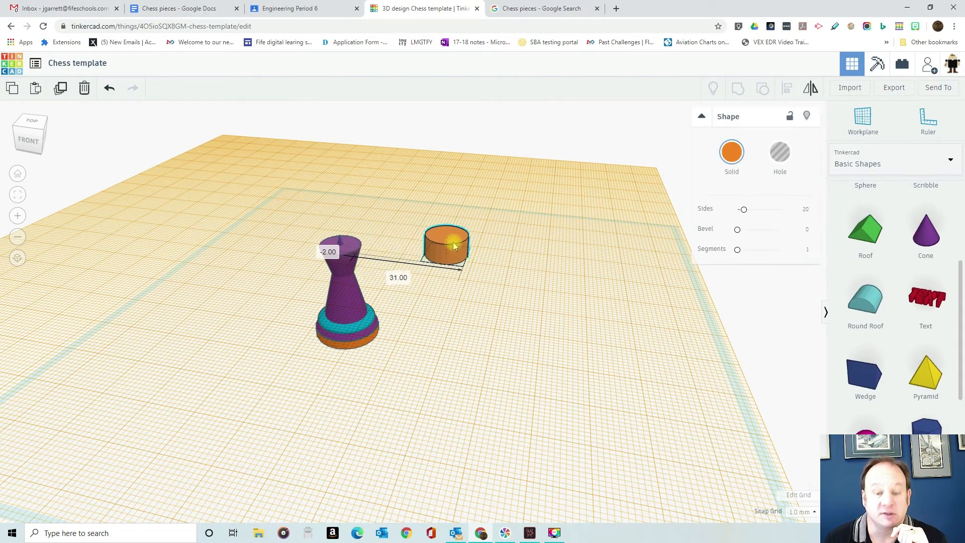
{"action": "key", "text": "Delete"}
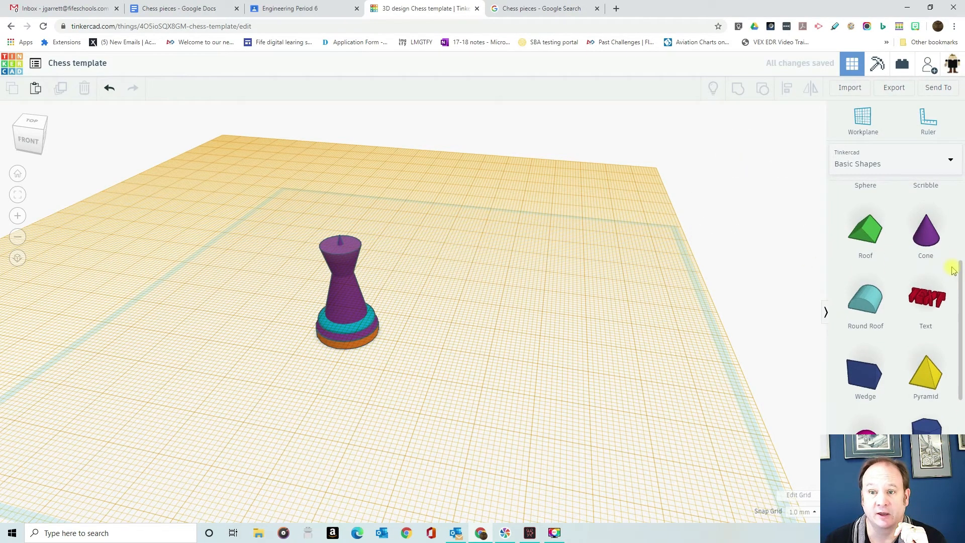
Add a solid box beside the chess piece and shrink it to 2 mm wide and 3 mm high
{"action": "scroll", "coordinate": [954, 270], "scroll_direction": "up", "scroll_amount": 4}
{"action": "left_click_drag", "start_coordinate": [864, 282], "coordinate": [452, 227]}
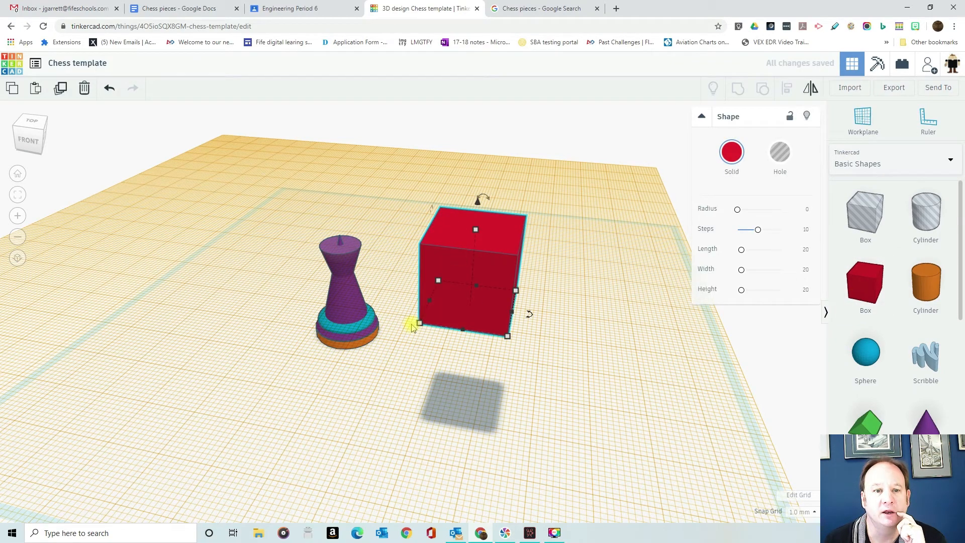
{"action": "left_click_drag", "start_coordinate": [421, 325], "coordinate": [504, 291]}
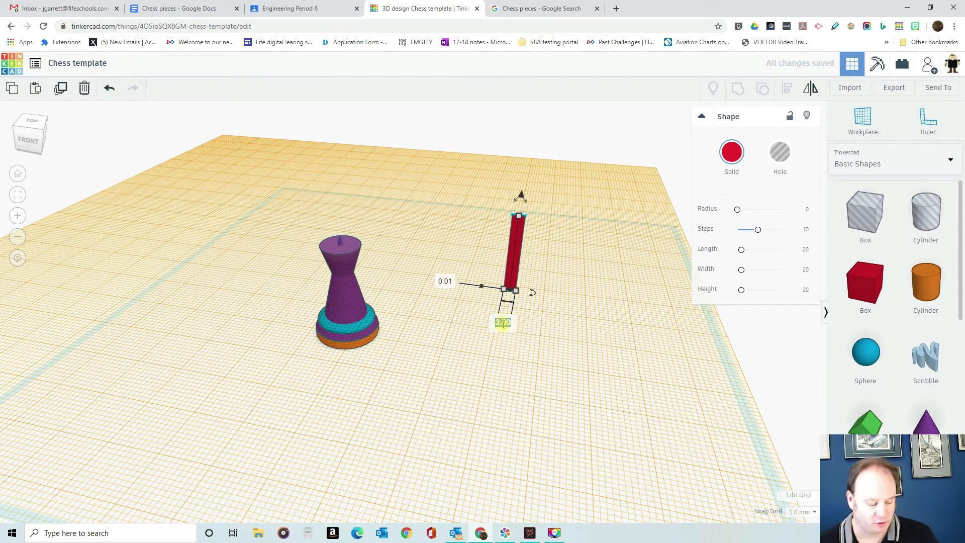
{"action": "left_click", "coordinate": [449, 283]}
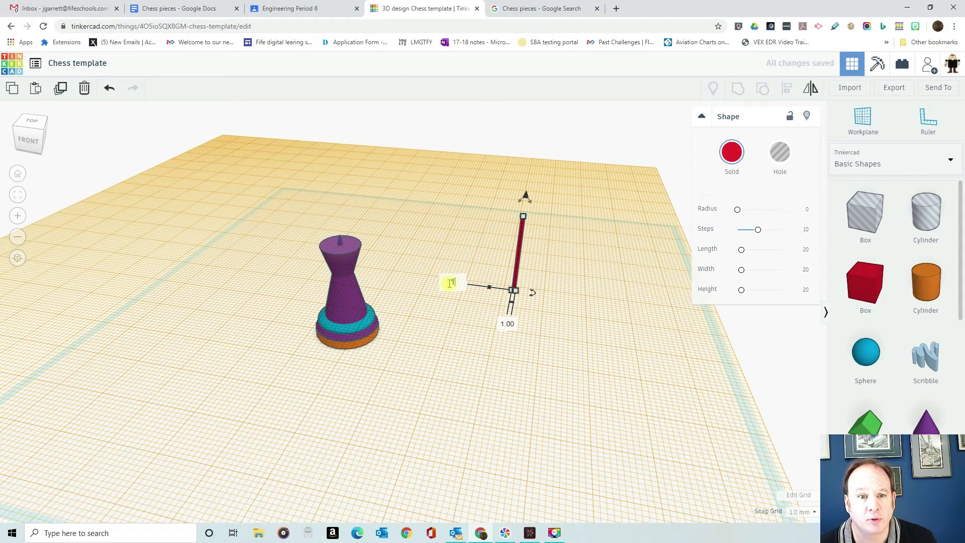
{"action": "key", "text": "Return"}
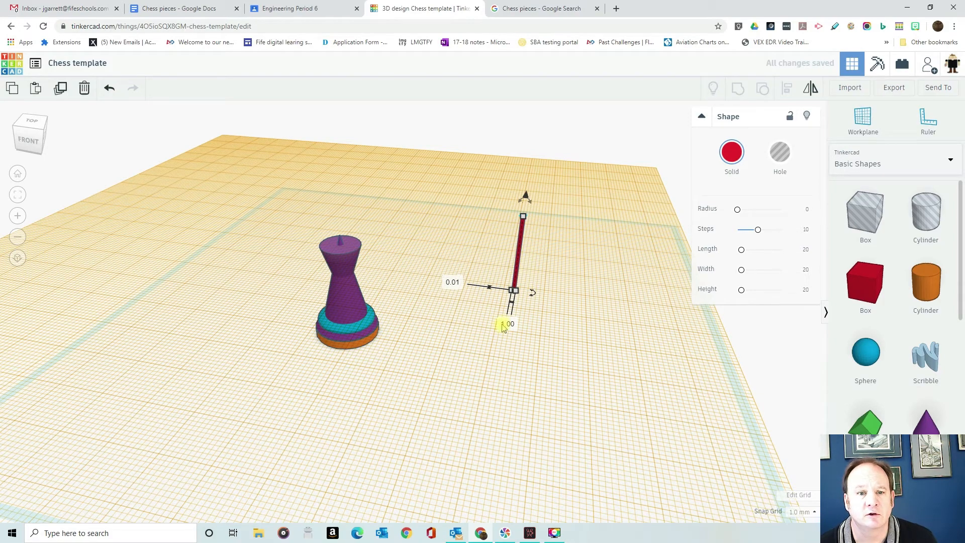
{"action": "left_click", "coordinate": [456, 283]}
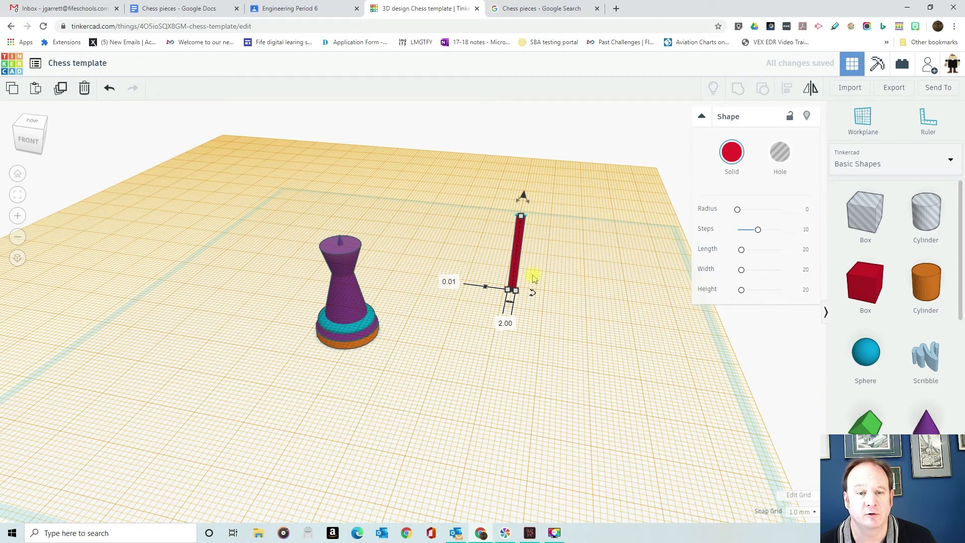
{"action": "left_click_drag", "start_coordinate": [518, 218], "coordinate": [444, 280]}
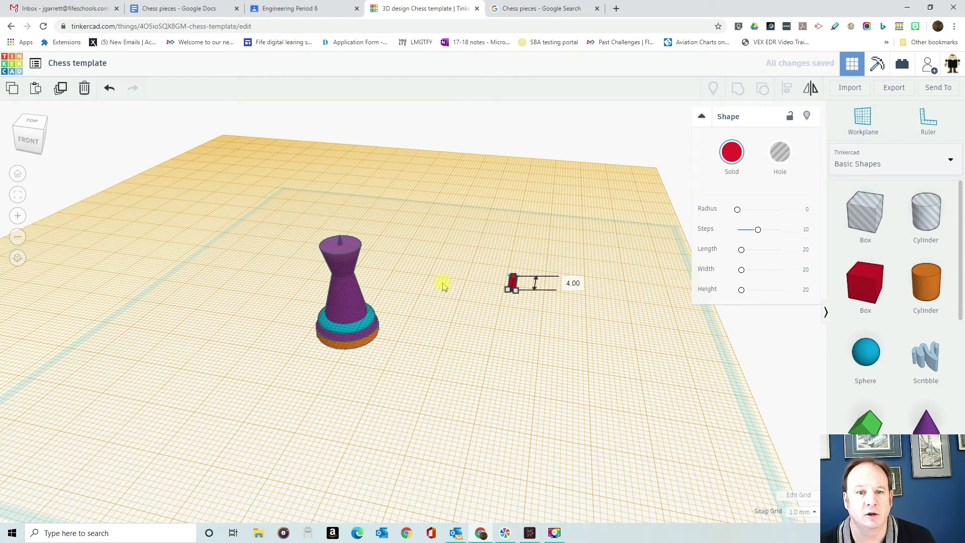
{"action": "scroll", "coordinate": [445, 284], "scroll_direction": "up", "scroll_amount": 5}
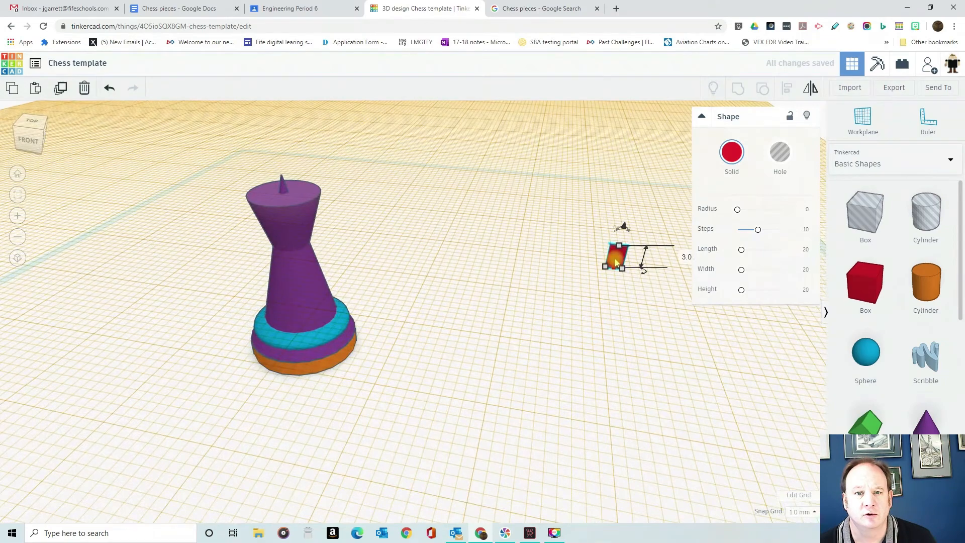
Move the small box closer to the chess piece and set its length and width to 1 mm each
{"action": "left_click_drag", "start_coordinate": [619, 259], "coordinate": [449, 311]}
{"action": "right_click_drag", "start_coordinate": [464, 310], "coordinate": [366, 329]}
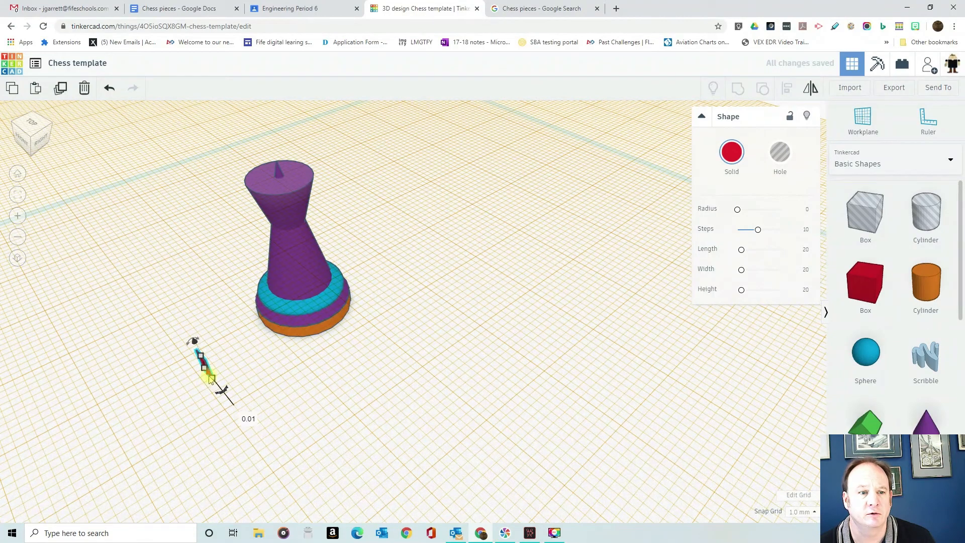
{"action": "left_click_drag", "start_coordinate": [212, 382], "coordinate": [206, 386]}
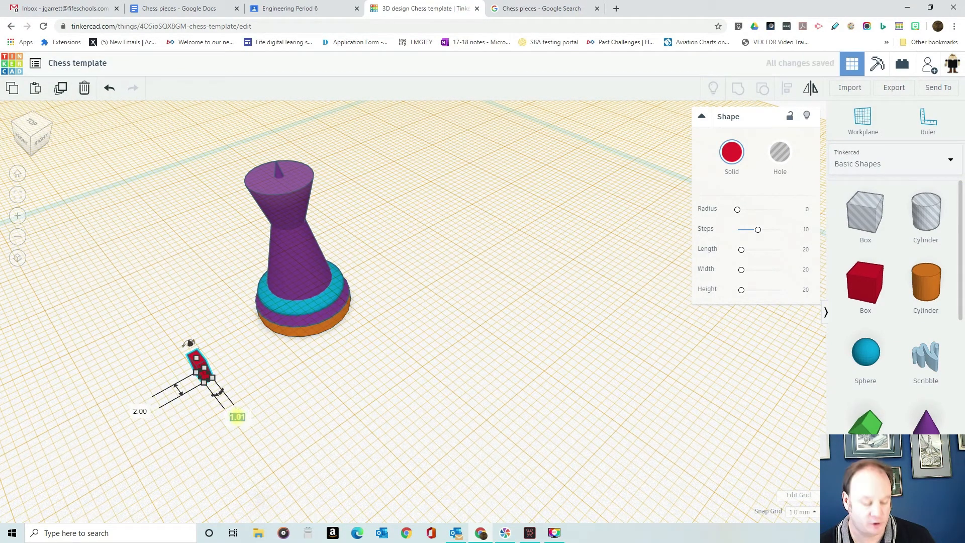
{"action": "left_click", "coordinate": [140, 411]}
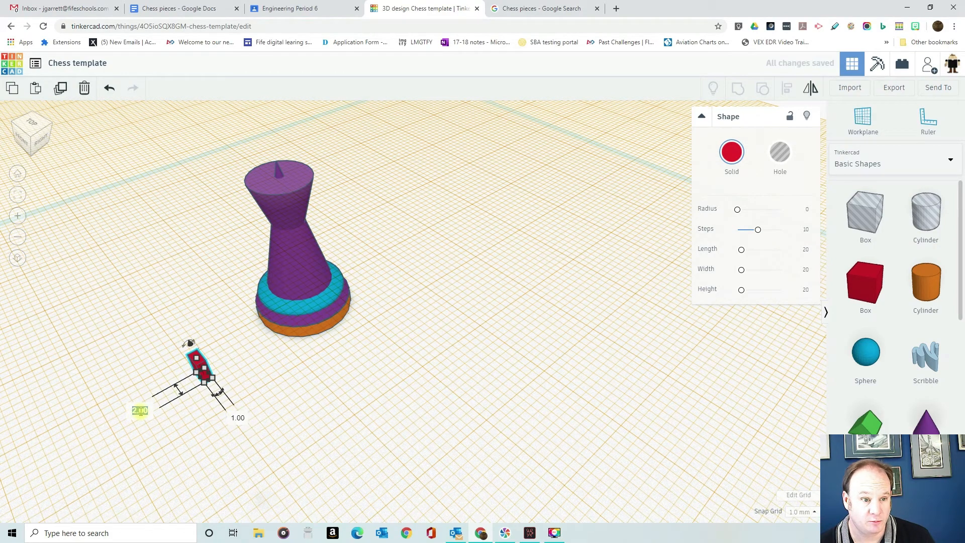
{"action": "key", "text": "Return"}
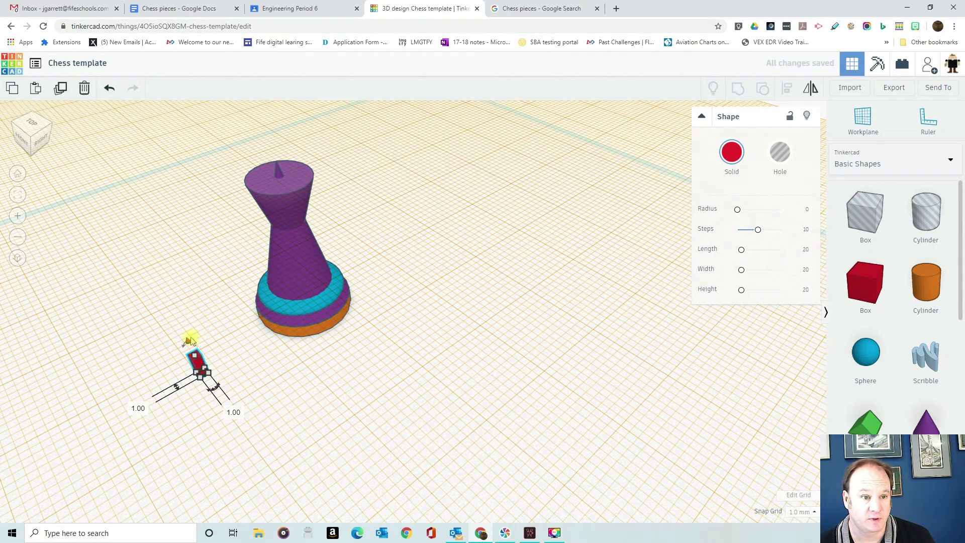
Place the small box on the chess piece's top face near the rim and check its position and height
{"action": "left_click_drag", "start_coordinate": [191, 341], "coordinate": [190, 340]}
{"action": "right_click_drag", "start_coordinate": [258, 364], "coordinate": [312, 250]}
{"action": "left_click_drag", "start_coordinate": [307, 237], "coordinate": [285, 169]}
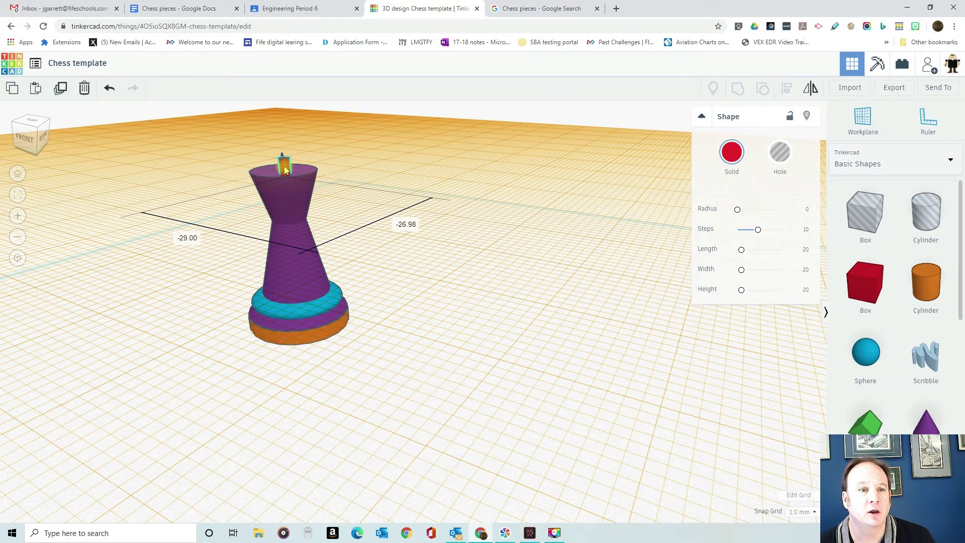
{"action": "right_click_drag", "start_coordinate": [312, 160], "coordinate": [385, 227]}
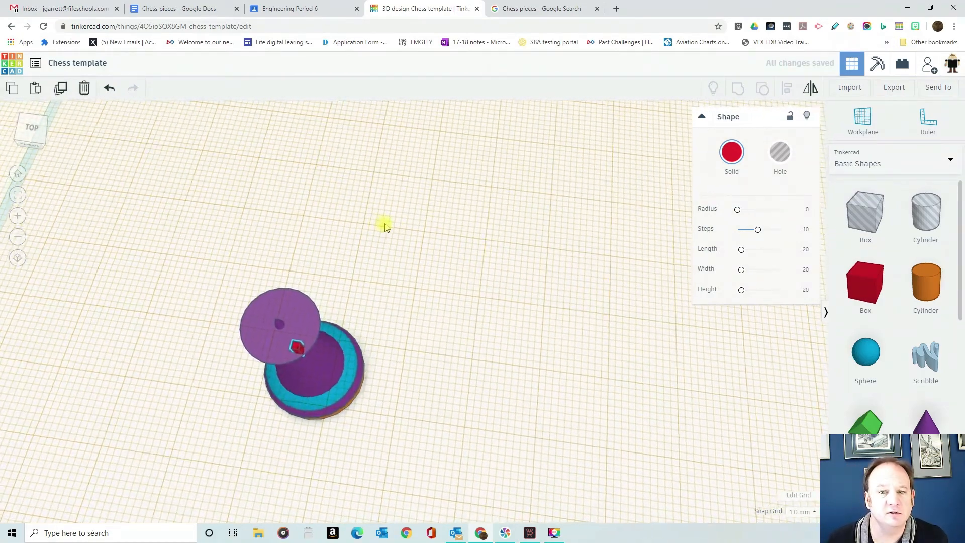
{"action": "right_click_drag", "start_coordinate": [429, 360], "coordinate": [397, 229]}
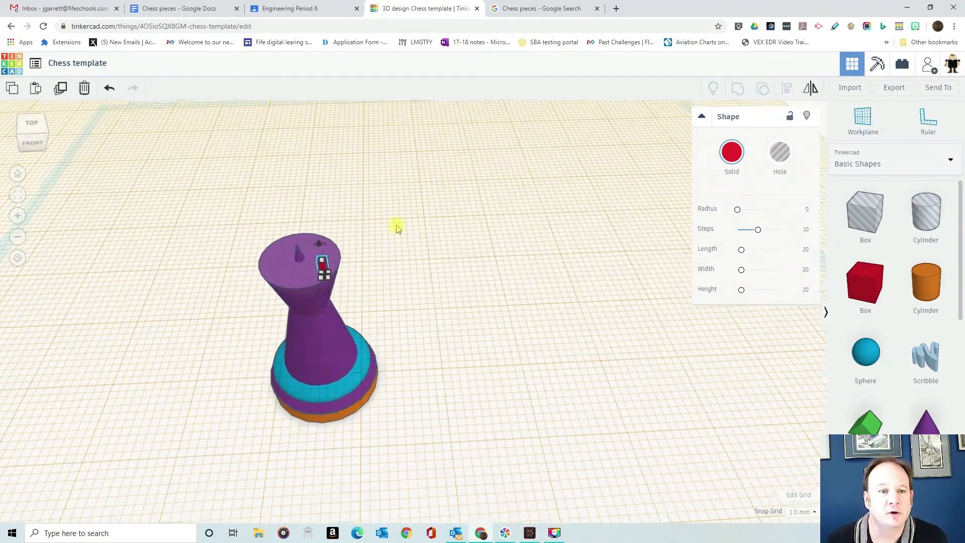
{"action": "left_click", "coordinate": [323, 259]}
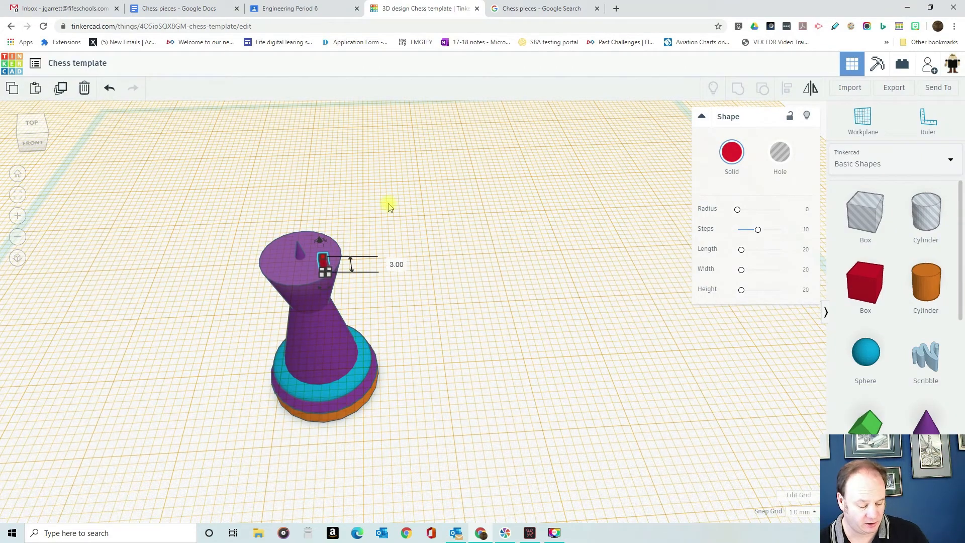
Duplicate the small box three times and space the copies along the rim of the chess piece's top face
{"action": "left_click", "coordinate": [61, 89]}
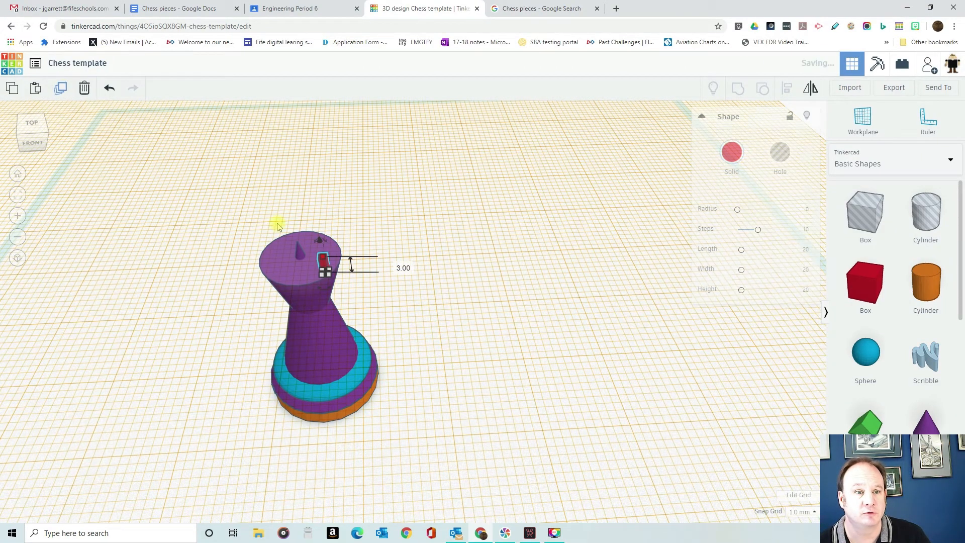
{"action": "left_click_drag", "start_coordinate": [323, 263], "coordinate": [310, 274]}
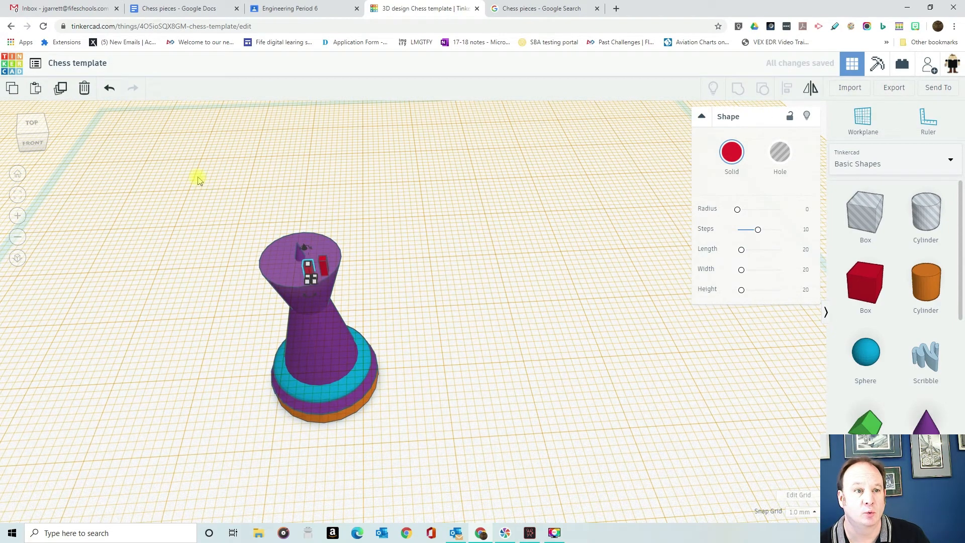
{"action": "left_click", "coordinate": [59, 90]}
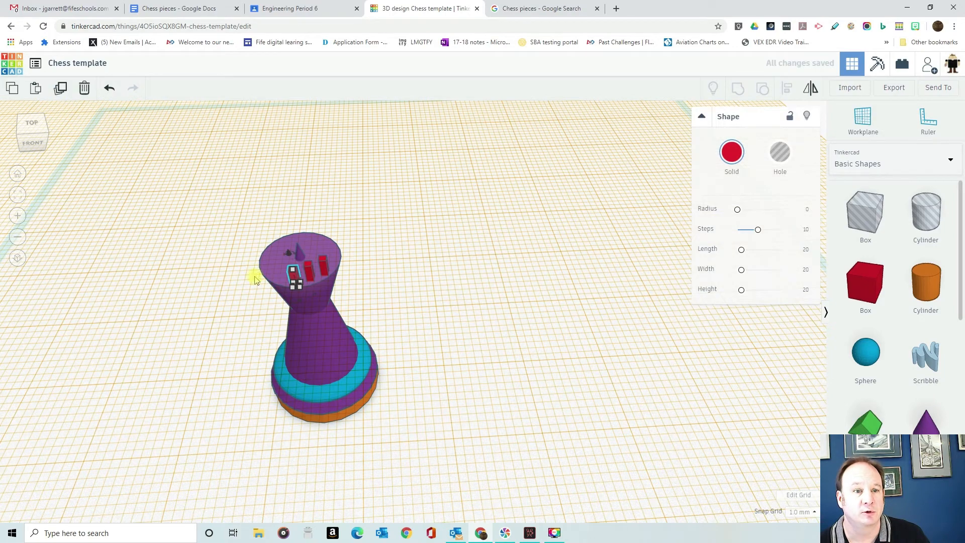
{"action": "right_click_drag", "start_coordinate": [243, 272], "coordinate": [300, 271]}
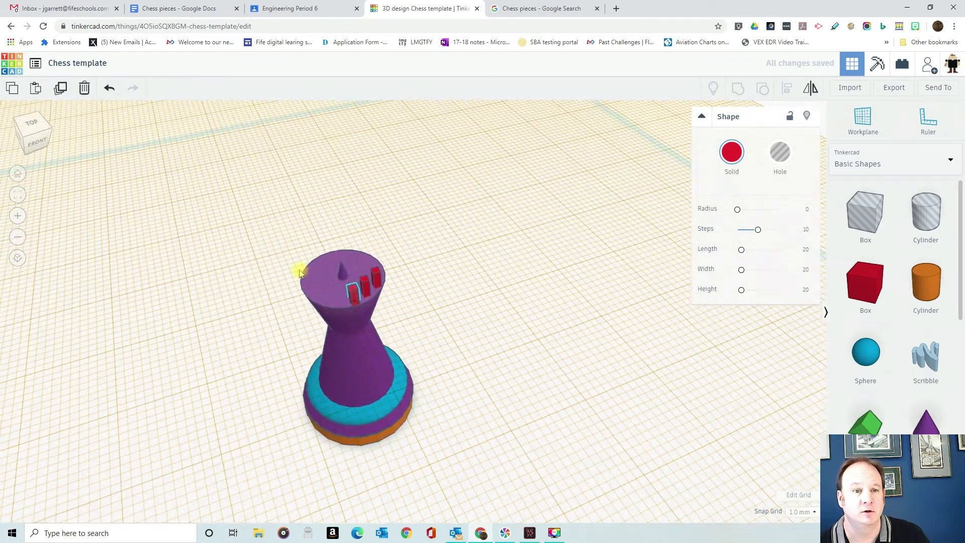
{"action": "left_click", "coordinate": [57, 91]}
{"action": "left_click_drag", "start_coordinate": [353, 300], "coordinate": [333, 297]}
{"action": "key", "text": "ctrl+z"}
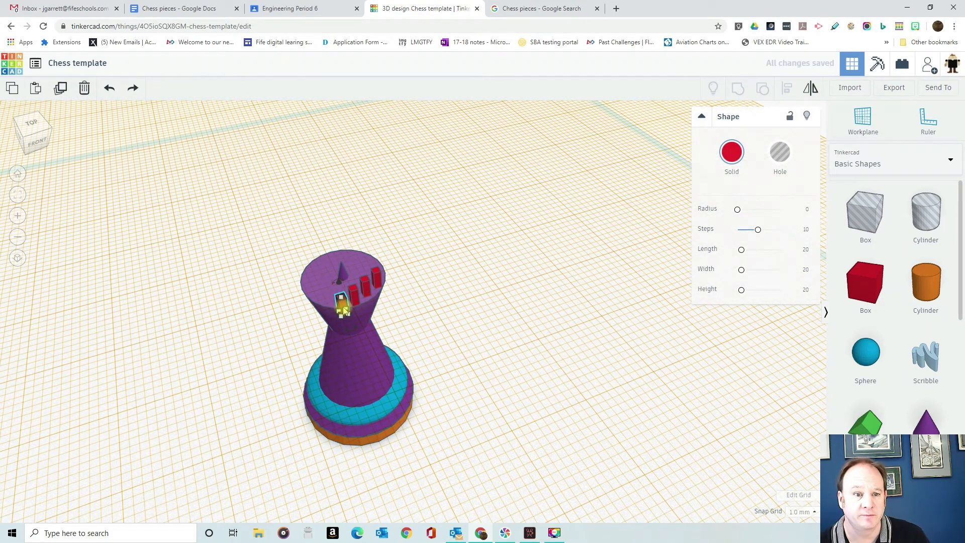
{"action": "left_click", "coordinate": [271, 300]}
{"action": "left_click_drag", "start_coordinate": [343, 303], "coordinate": [337, 300]}
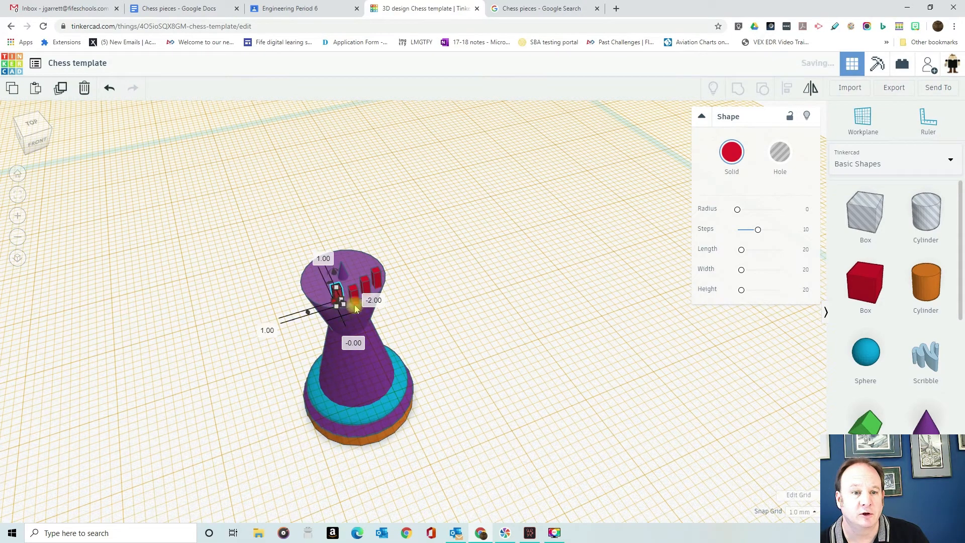
{"action": "right_click_drag", "start_coordinate": [402, 295], "coordinate": [403, 297]}
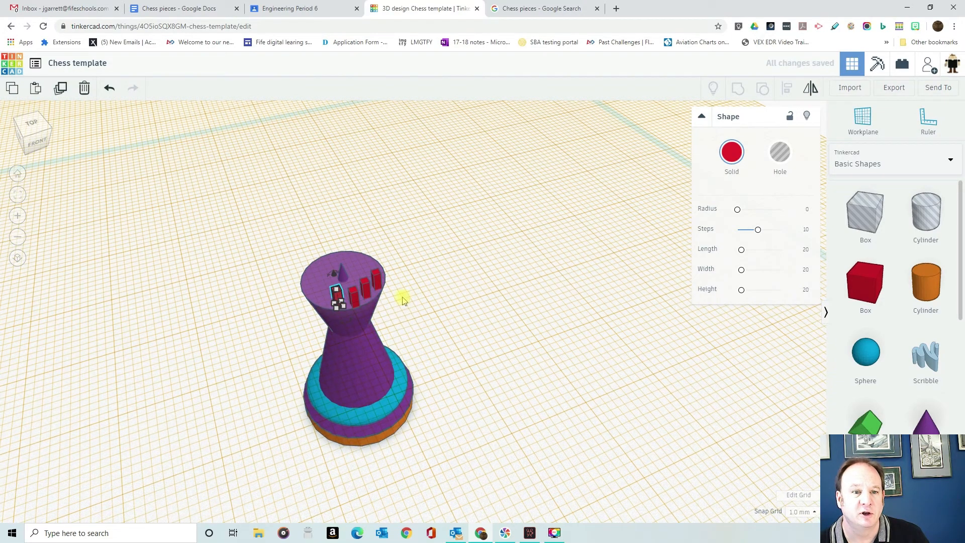
Set the snap grid to 0.1 mm and nudge the last small box copy closer to the rim
{"action": "left_click", "coordinate": [801, 512]}
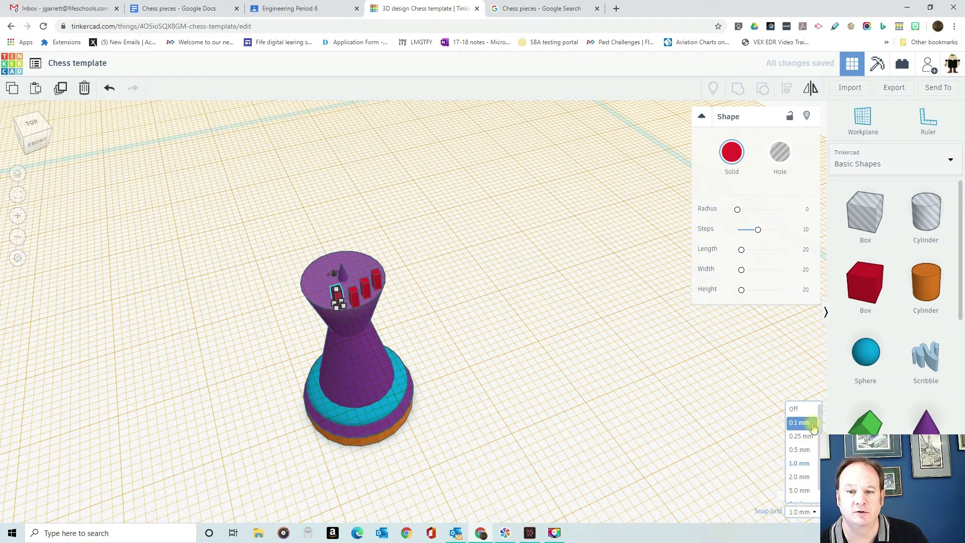
{"action": "left_click", "coordinate": [802, 424]}
{"action": "right_click_drag", "start_coordinate": [399, 309], "coordinate": [384, 278]}
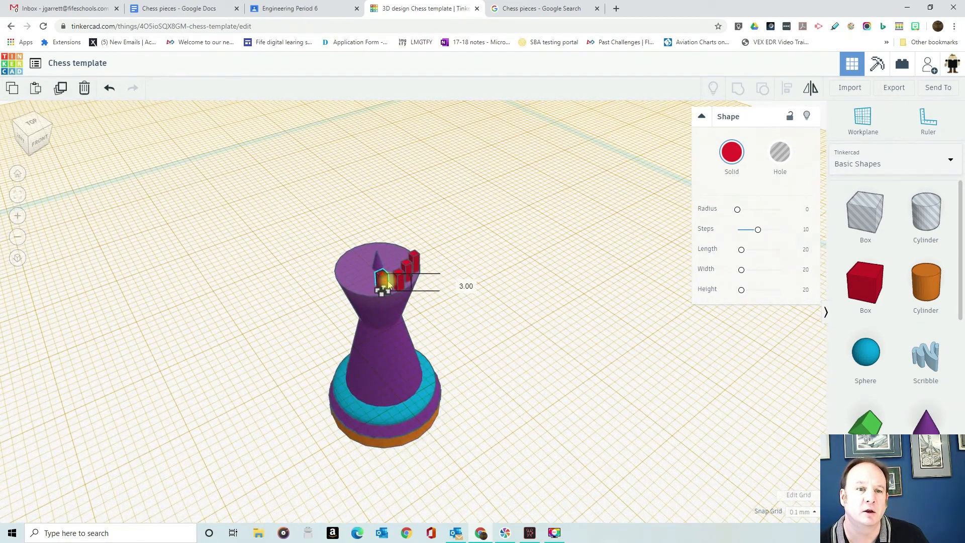
{"action": "key", "text": "ctrl+z"}
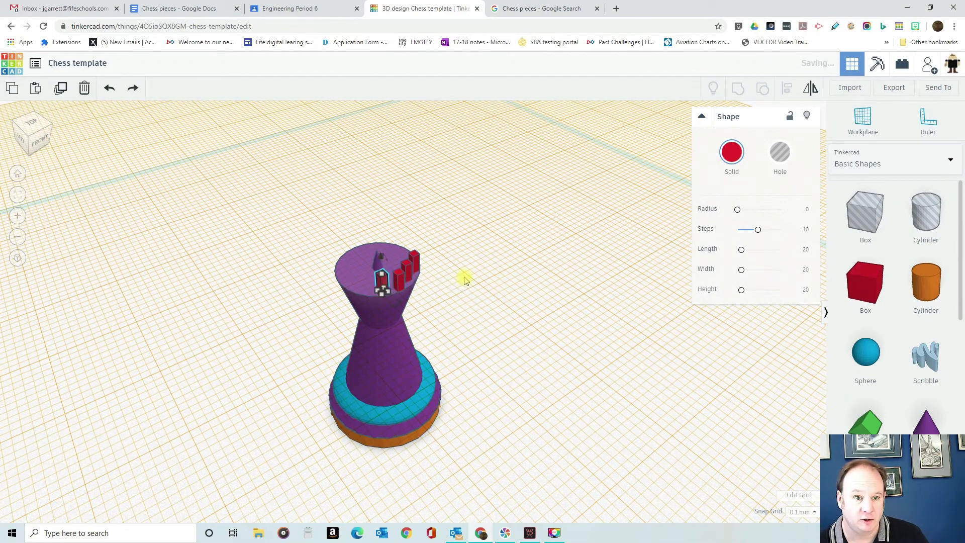
{"action": "left_click", "coordinate": [465, 278]}
{"action": "left_click_drag", "start_coordinate": [383, 285], "coordinate": [385, 289]}
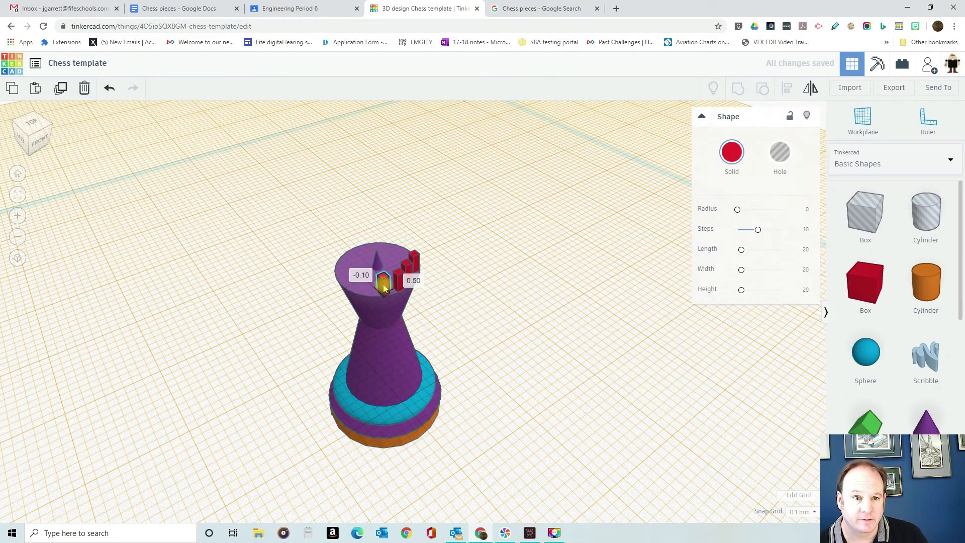
{"action": "right_click_drag", "start_coordinate": [392, 282], "coordinate": [410, 308]}
Fine-tune the positions of the other small boxes so that they follow the curve of the rim
{"action": "left_click", "coordinate": [397, 300]}
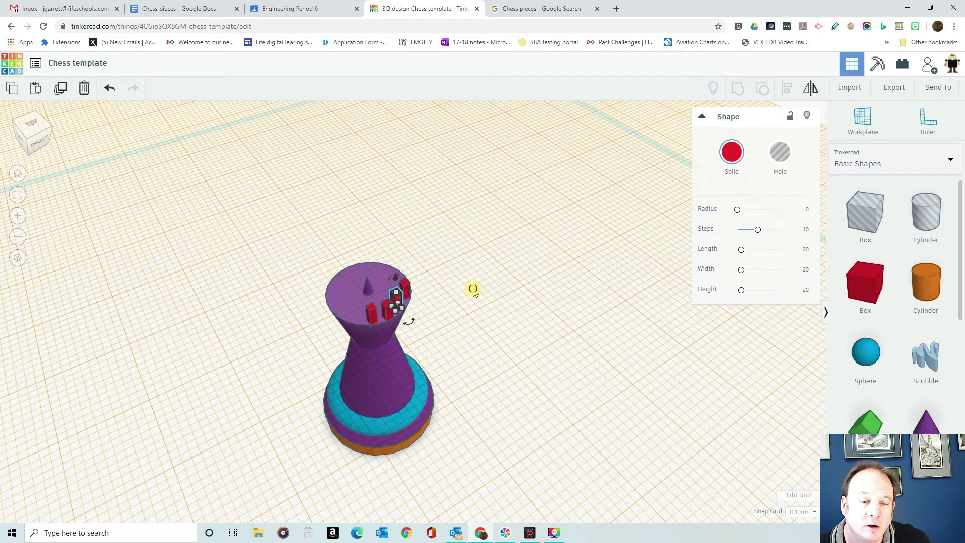
{"action": "left_click", "coordinate": [474, 287]}
{"action": "left_click", "coordinate": [402, 304]}
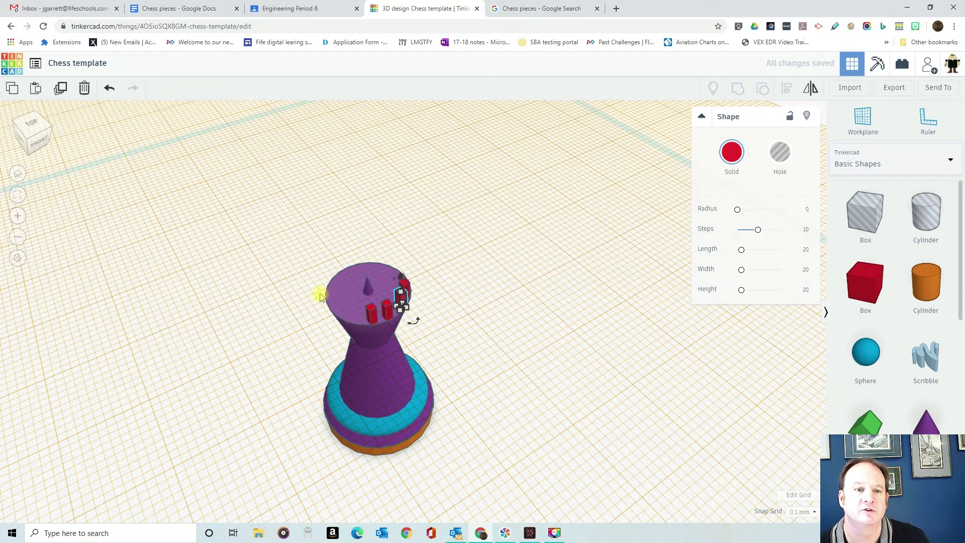
{"action": "right_click_drag", "start_coordinate": [481, 372], "coordinate": [375, 398]}
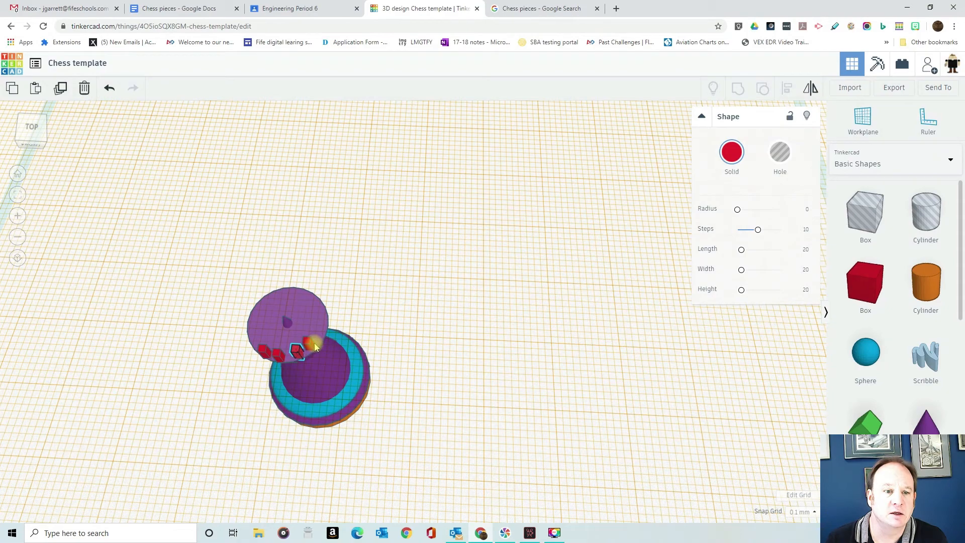
{"action": "left_click_drag", "start_coordinate": [317, 347], "coordinate": [318, 348]}
{"action": "left_click", "coordinate": [378, 352]}
{"action": "right_click_drag", "start_coordinate": [378, 330], "coordinate": [601, 328]}
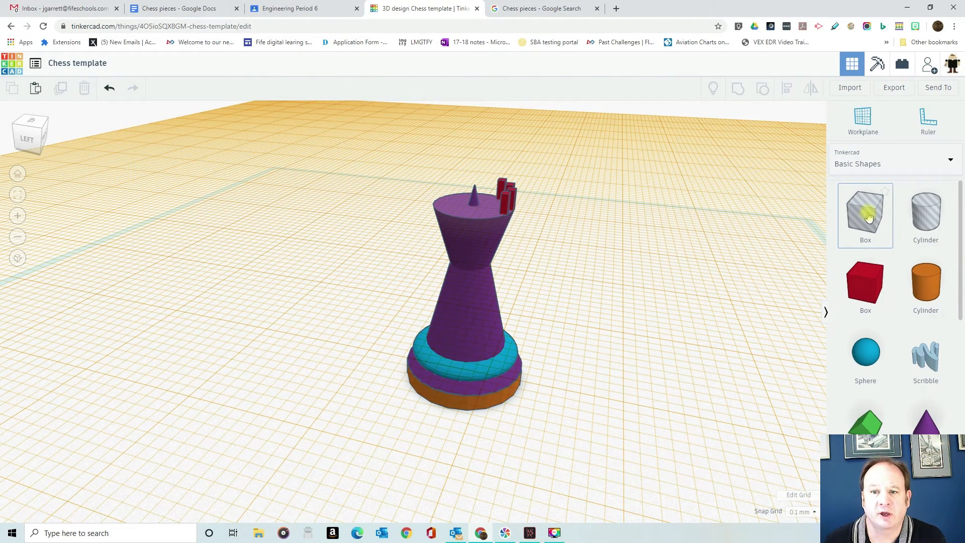
Add a hole box to the chess piece's top, shrink it, and move it over the central cone
{"action": "left_click_drag", "start_coordinate": [869, 216], "coordinate": [467, 207]}
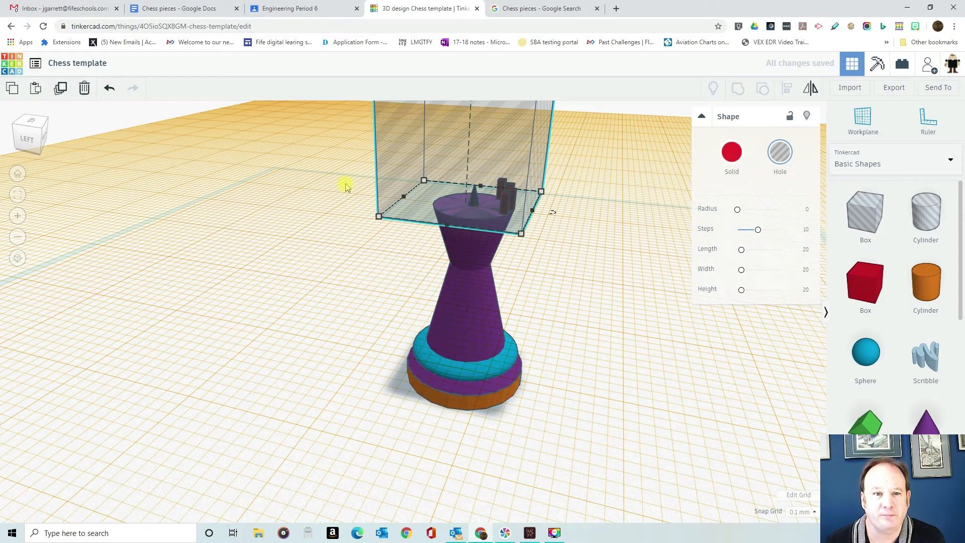
{"action": "right_click_drag", "start_coordinate": [345, 190], "coordinate": [373, 191]}
{"action": "scroll", "coordinate": [373, 190], "scroll_direction": "down", "scroll_amount": 3}
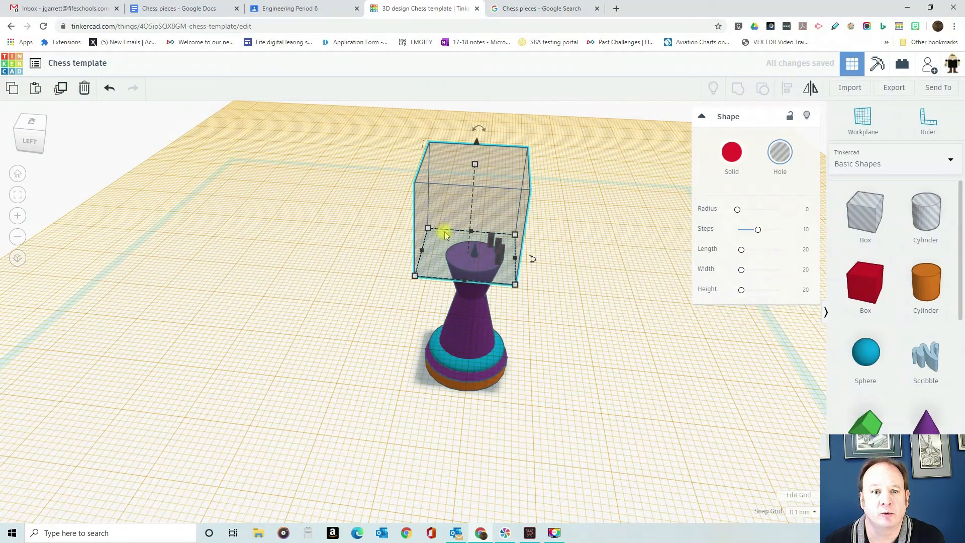
{"action": "left_click_drag", "start_coordinate": [428, 227], "coordinate": [499, 255]}
{"action": "left_click_drag", "start_coordinate": [523, 174], "coordinate": [472, 259]}
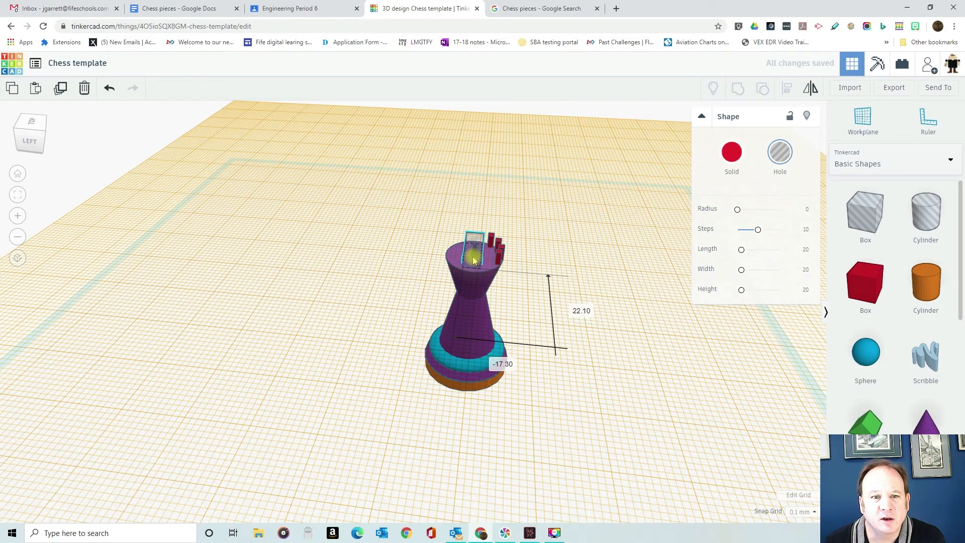
Resize the hole box so that it encloses the central cone without reaching the small boxes on the rim
{"action": "right_click_drag", "start_coordinate": [427, 307], "coordinate": [390, 318]}
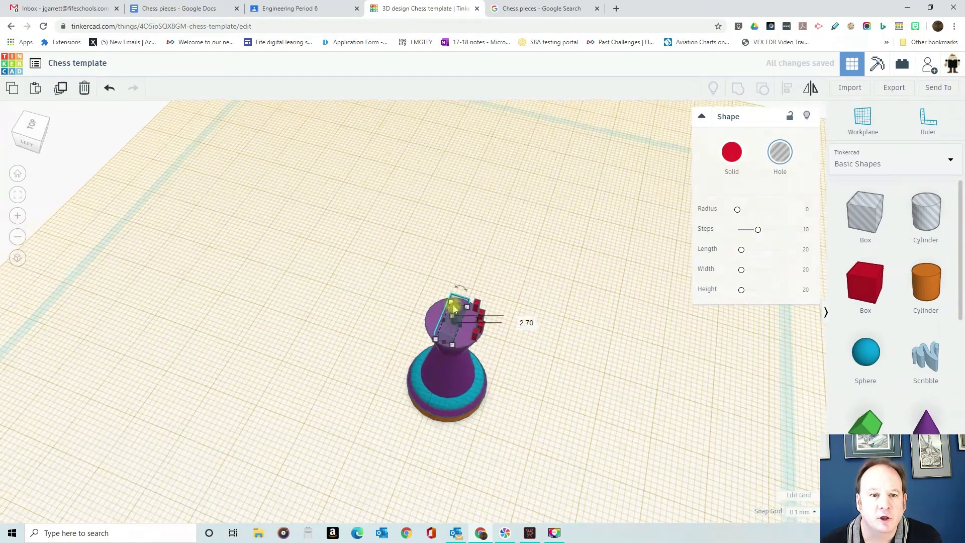
{"action": "left_click_drag", "start_coordinate": [435, 342], "coordinate": [464, 319]}
{"action": "right_click_drag", "start_coordinate": [483, 397], "coordinate": [453, 293]}
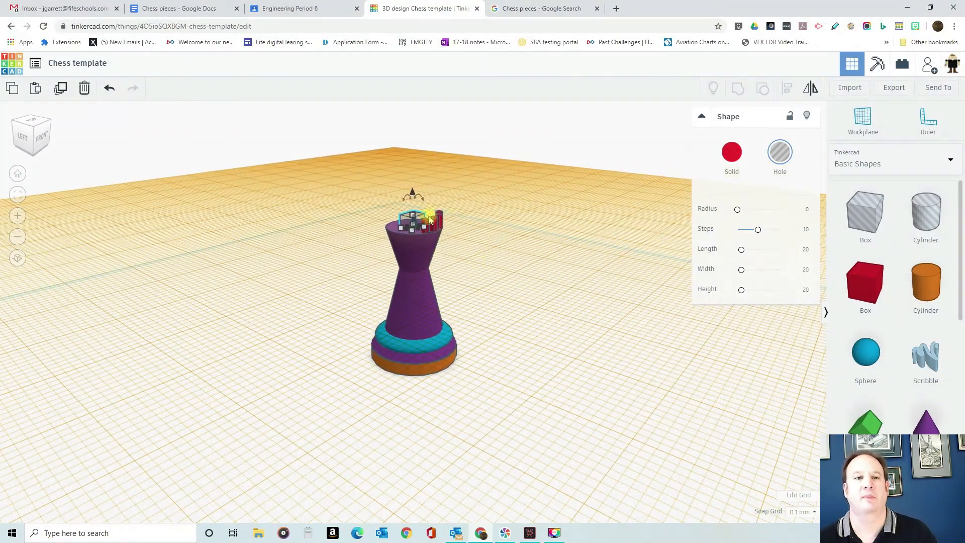
{"action": "right_click_drag", "start_coordinate": [451, 207], "coordinate": [454, 241]}
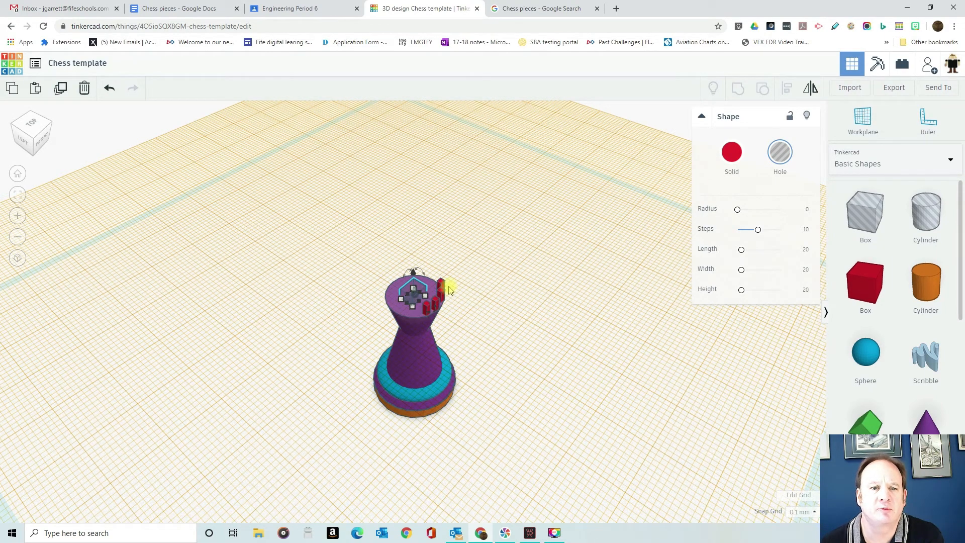
{"action": "left_click", "coordinate": [459, 307]}
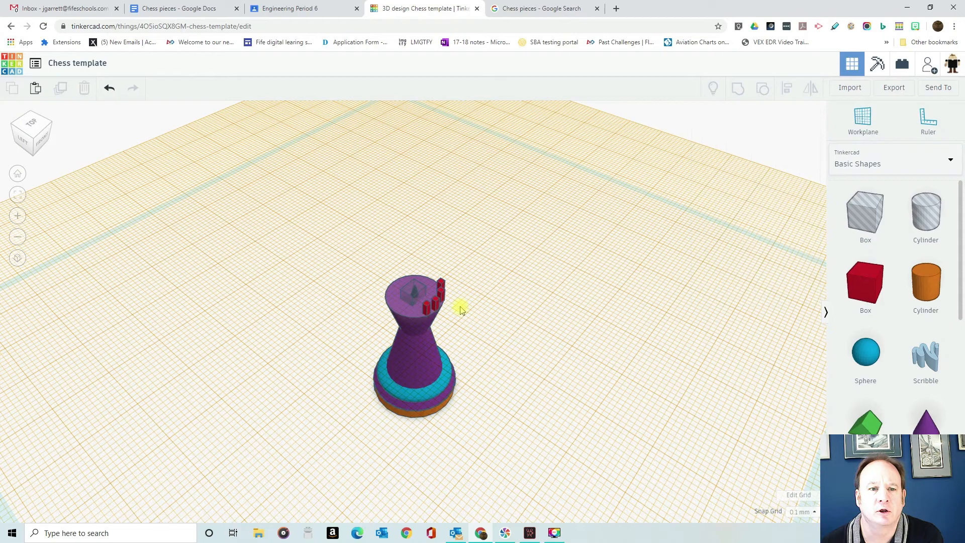
Duplicate the end box of the row and place the copy as the fifth box along the rim
{"action": "left_click", "coordinate": [426, 309]}
{"action": "key", "text": "ctrl+d"}
{"action": "left_click_drag", "start_coordinate": [427, 307], "coordinate": [416, 309]}
{"action": "scroll", "coordinate": [414, 310], "scroll_direction": "up", "scroll_amount": 3}
{"action": "left_click", "coordinate": [297, 316]}
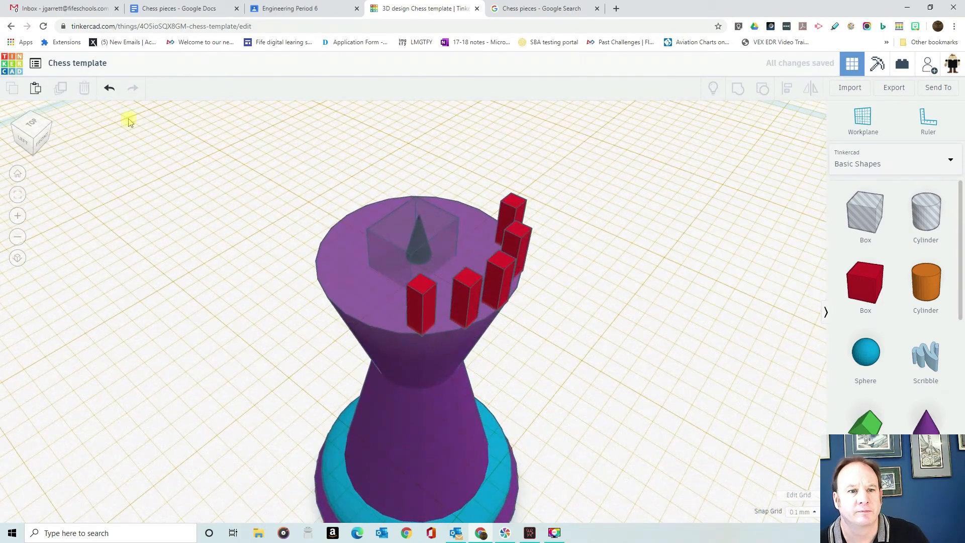
Keep duplicating the small box and spacing the copies farther around the rim of the top face
{"action": "left_click", "coordinate": [411, 307]}
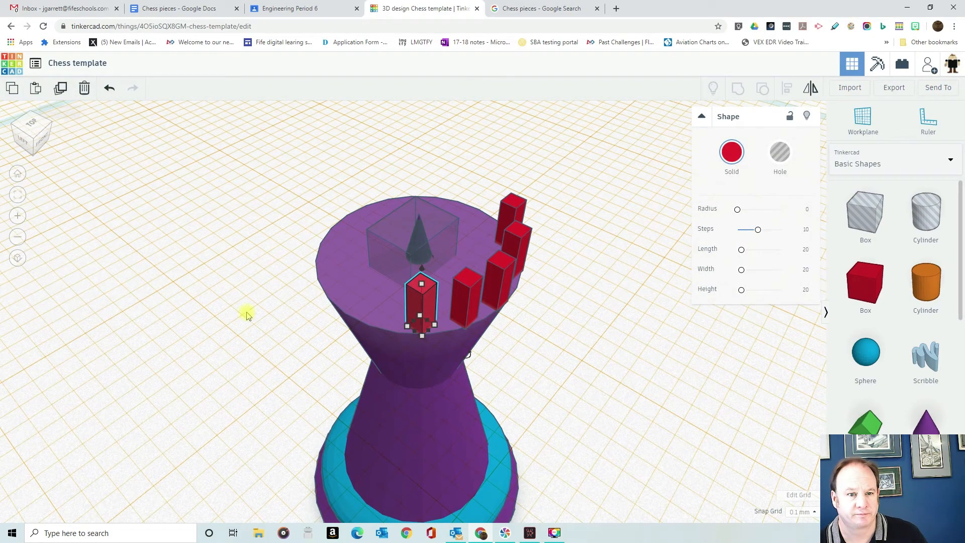
{"action": "key", "text": "ctrl+d"}
{"action": "left_click_drag", "start_coordinate": [420, 301], "coordinate": [371, 289]}
{"action": "mouse_move", "coordinate": [371, 289]}
{"action": "right_mouse_down"}
{"action": "mouse_move", "coordinate": [378, 305]}
{"action": "mouse_move", "coordinate": [384, 297]}
{"action": "right_mouse_up"}
{"action": "key", "text": "ctrl+d"}
{"action": "left_click_drag", "start_coordinate": [524, 302], "coordinate": [484, 295]}
{"action": "mouse_move", "coordinate": [485, 296]}
{"action": "right_mouse_down"}
{"action": "mouse_move", "coordinate": [461, 310]}
{"action": "mouse_move", "coordinate": [467, 286]}
{"action": "right_mouse_up"}
{"action": "left_click_drag", "start_coordinate": [601, 326], "coordinate": [537, 249]}
{"action": "key", "text": "ctrl+d"}
{"action": "right_click_drag", "start_coordinate": [537, 249], "coordinate": [597, 289]}
{"action": "scroll", "coordinate": [413, 282], "scroll_direction": "down", "scroll_amount": 2}
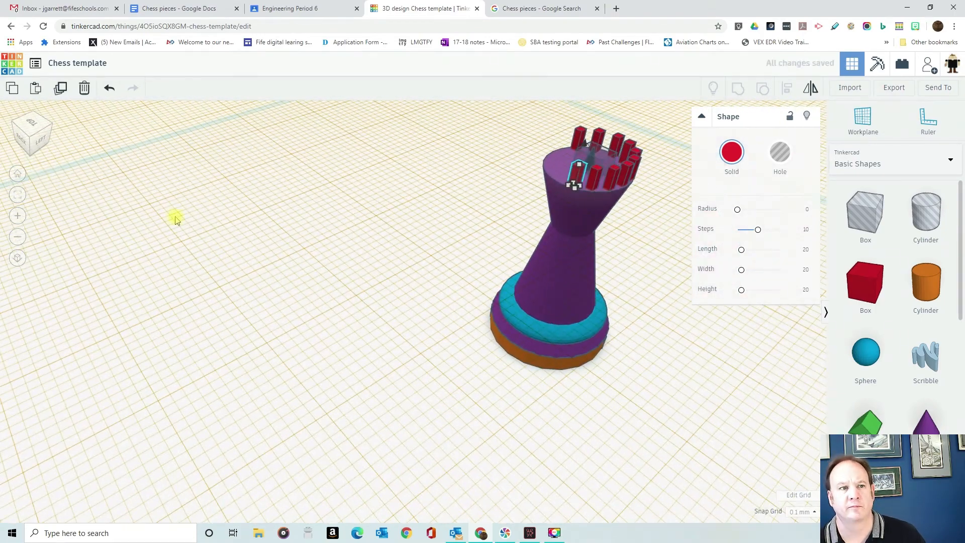
Fill the remaining gap in the rim with more small box copies to complete the ring
{"action": "left_click", "coordinate": [17, 174]}
{"action": "scroll", "coordinate": [385, 349], "scroll_direction": "up", "scroll_amount": 6}
{"action": "scroll", "coordinate": [385, 349], "scroll_direction": "down", "scroll_amount": 5}
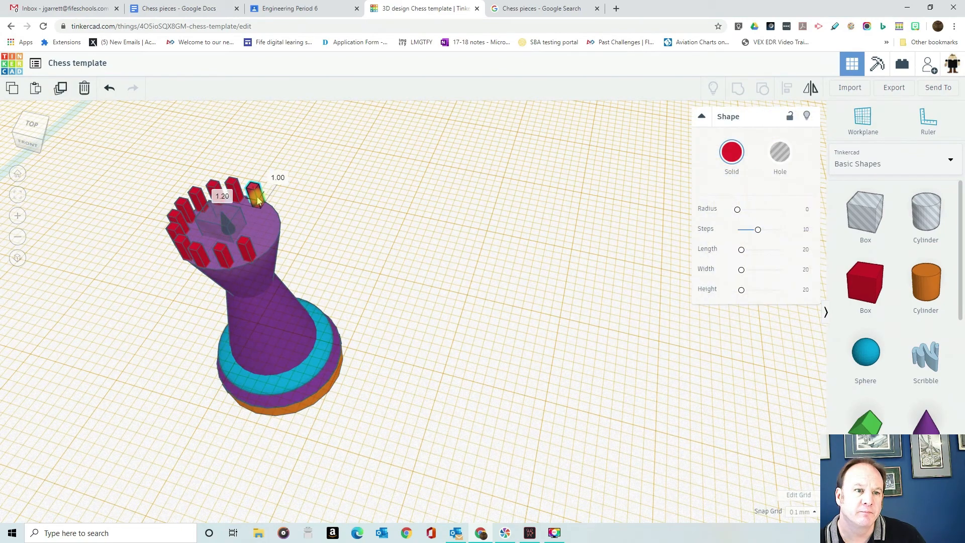
{"action": "left_click", "coordinate": [333, 196]}
{"action": "left_click", "coordinate": [256, 194]}
{"action": "left_click", "coordinate": [292, 194]}
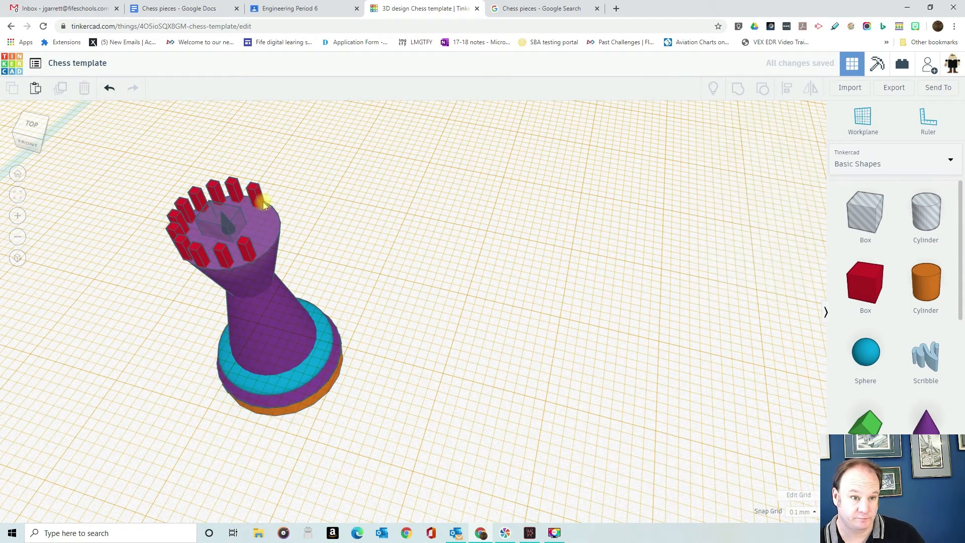
{"action": "left_click", "coordinate": [263, 201]}
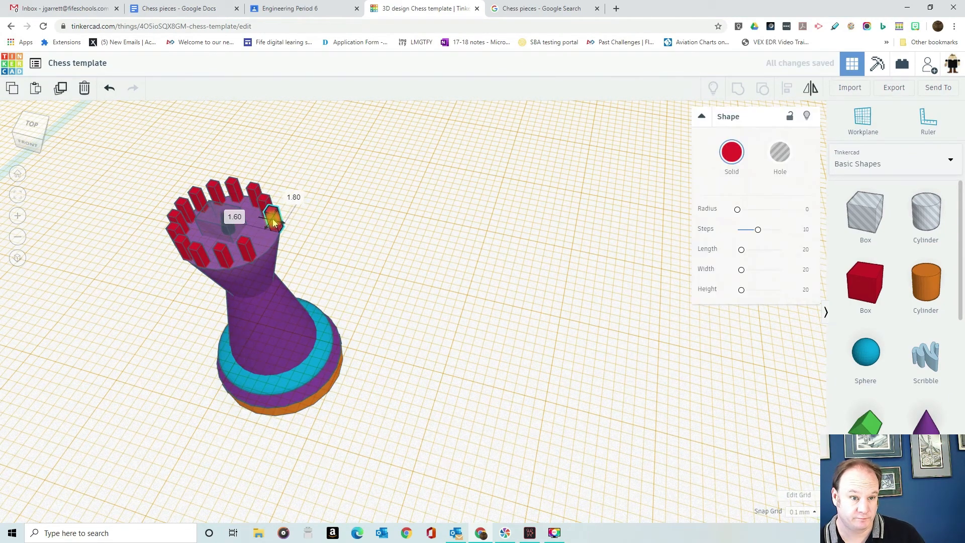
{"action": "left_click", "coordinate": [300, 280]}
{"action": "right_click_drag", "start_coordinate": [300, 280], "coordinate": [187, 302]}
{"action": "left_click", "coordinate": [259, 193]}
{"action": "left_click", "coordinate": [243, 200]}
{"action": "right_click_drag", "start_coordinate": [379, 226], "coordinate": [636, 273]}
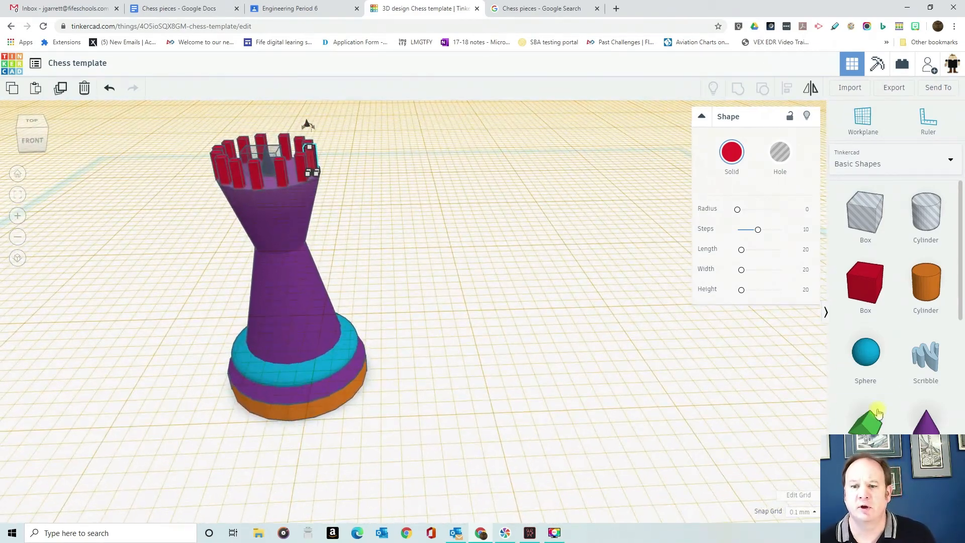
Add a tube 12 mm long and 12 mm wide, flatten it, and fit it on the chess piece's top around the ring of boxes
{"action": "scroll", "coordinate": [877, 408], "scroll_direction": "down", "scroll_amount": 8}
{"action": "left_click_drag", "start_coordinate": [875, 387], "coordinate": [563, 342]}
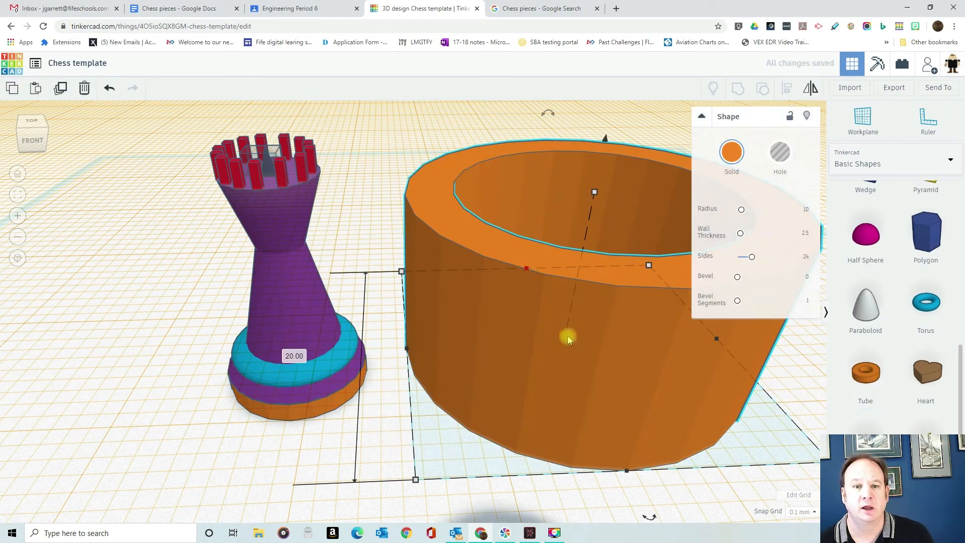
{"action": "mouse_move", "coordinate": [415, 478]}
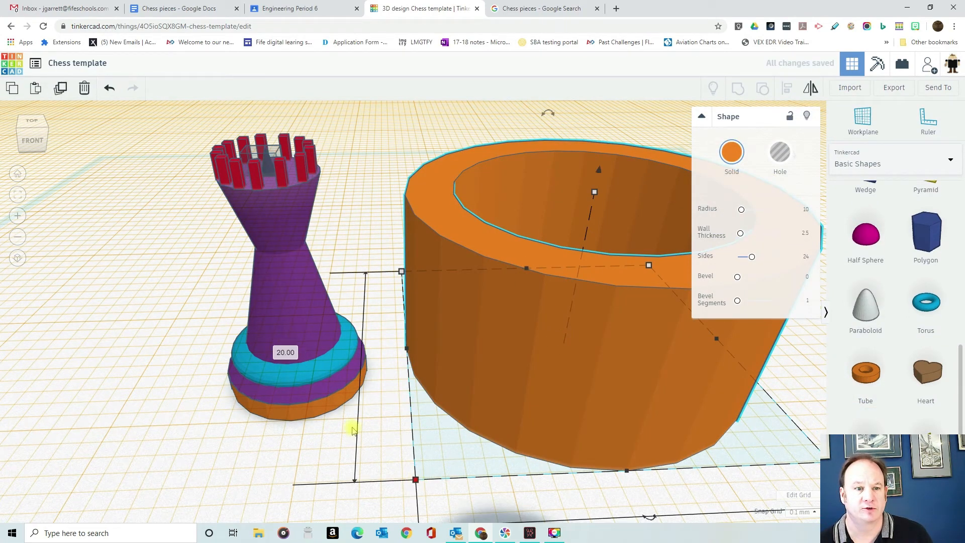
{"action": "type", "text": "12"}
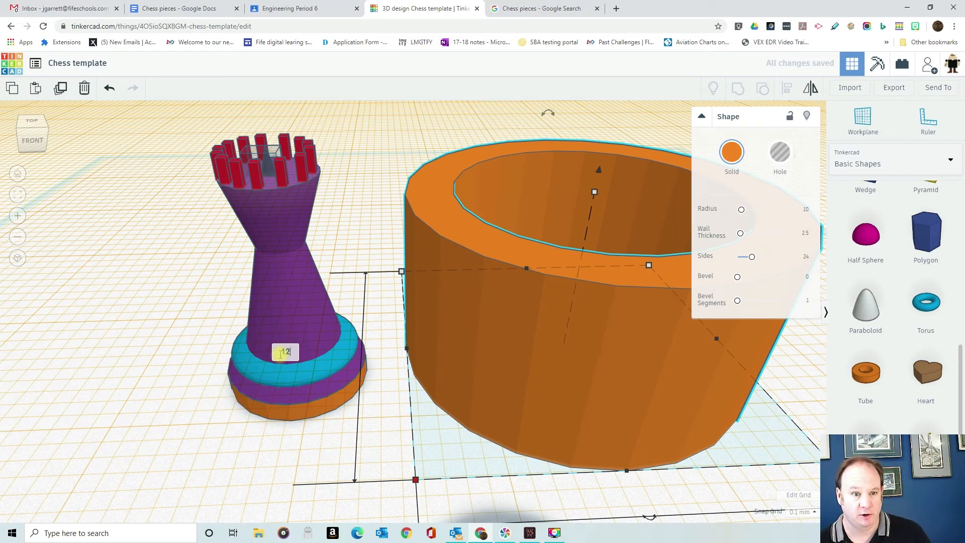
{"action": "key", "text": "Return"}
{"action": "scroll", "coordinate": [640, 478], "scroll_direction": "down", "scroll_amount": 3}
{"action": "left_click", "coordinate": [515, 399]}
{"action": "type", "text": "12"}
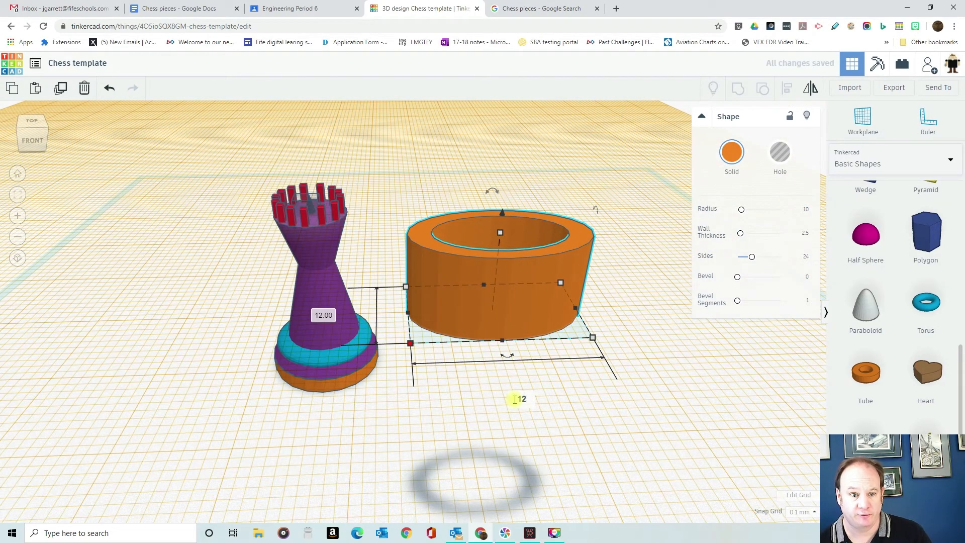
{"action": "key", "text": "Return"}
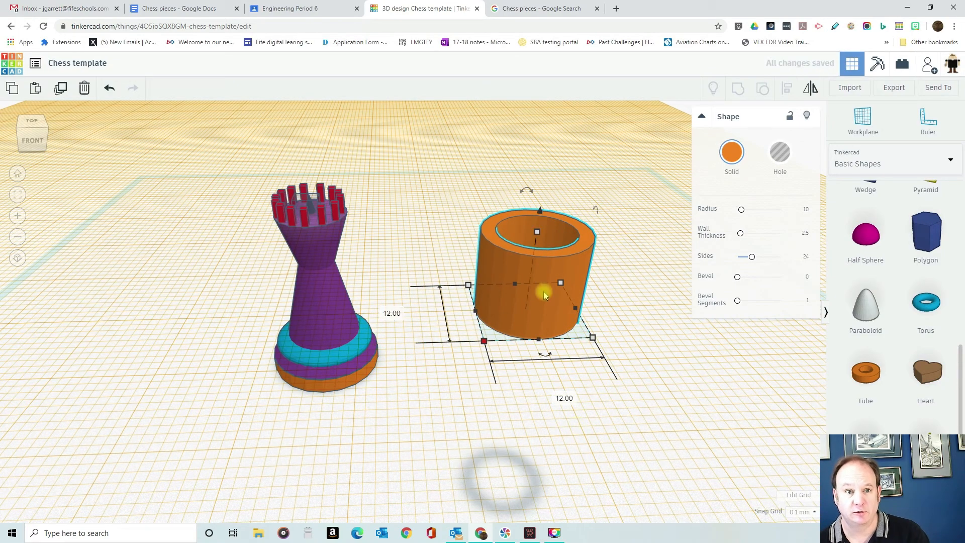
{"action": "left_click_drag", "start_coordinate": [537, 233], "coordinate": [300, 219]}
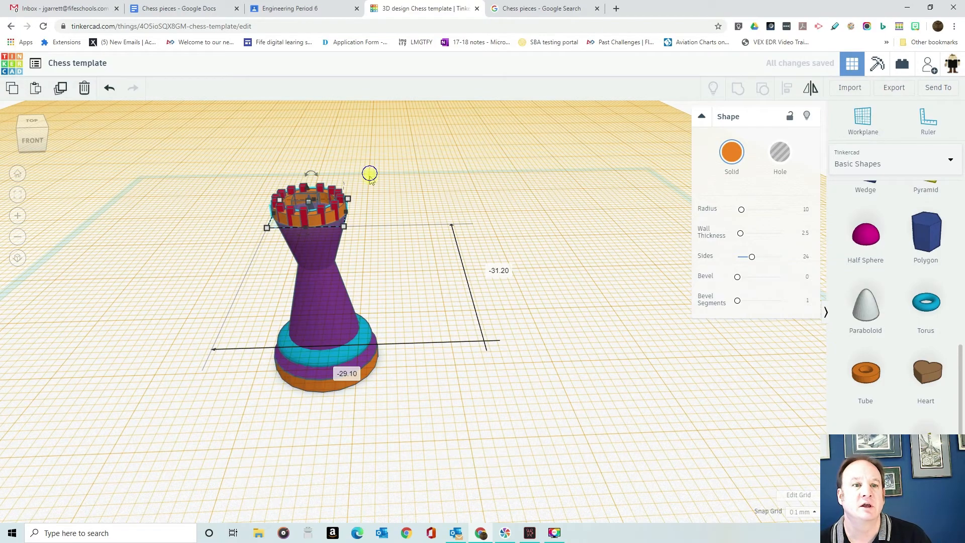
Select all the chess piece's shapes together with its crown and group them into one solid orange object
{"action": "mouse_move", "coordinate": [369, 174]}
{"action": "right_mouse_down"}
{"action": "mouse_move", "coordinate": [448, 252]}
{"action": "mouse_move", "coordinate": [362, 187]}
{"action": "mouse_move", "coordinate": [390, 171]}
{"action": "mouse_move", "coordinate": [359, 174]}
{"action": "right_mouse_up"}
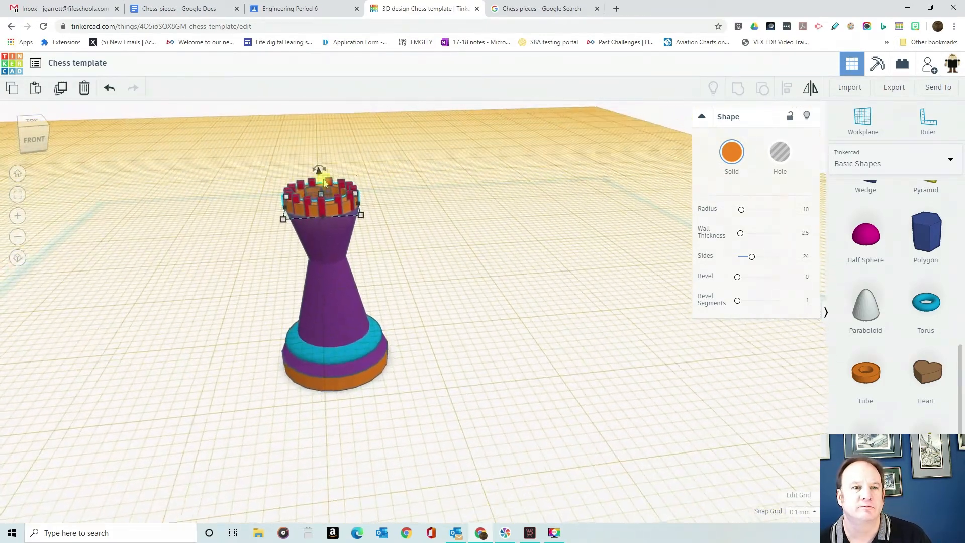
{"action": "left_click_drag", "start_coordinate": [276, 166], "coordinate": [433, 423]}
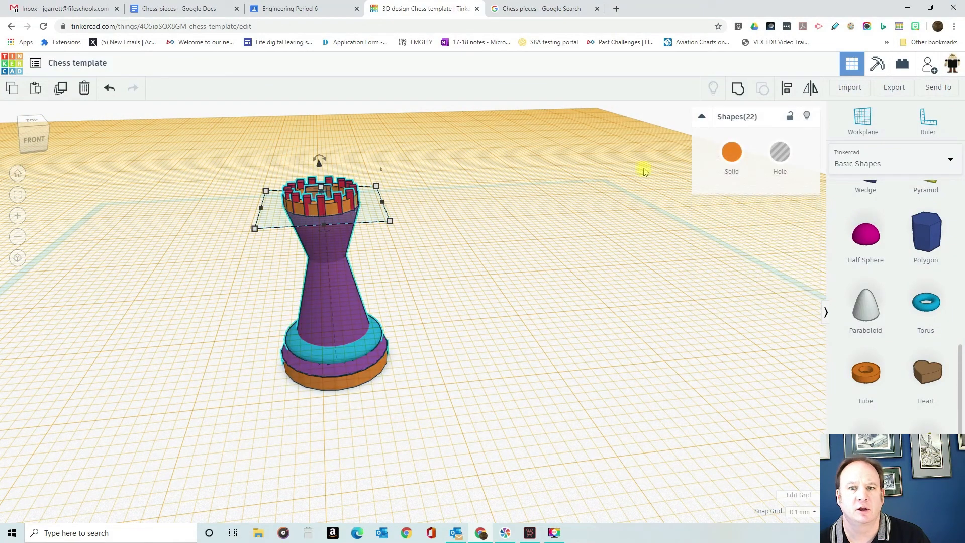
{"action": "left_click", "coordinate": [738, 91]}
{"action": "right_click_drag", "start_coordinate": [415, 204], "coordinate": [387, 290]}
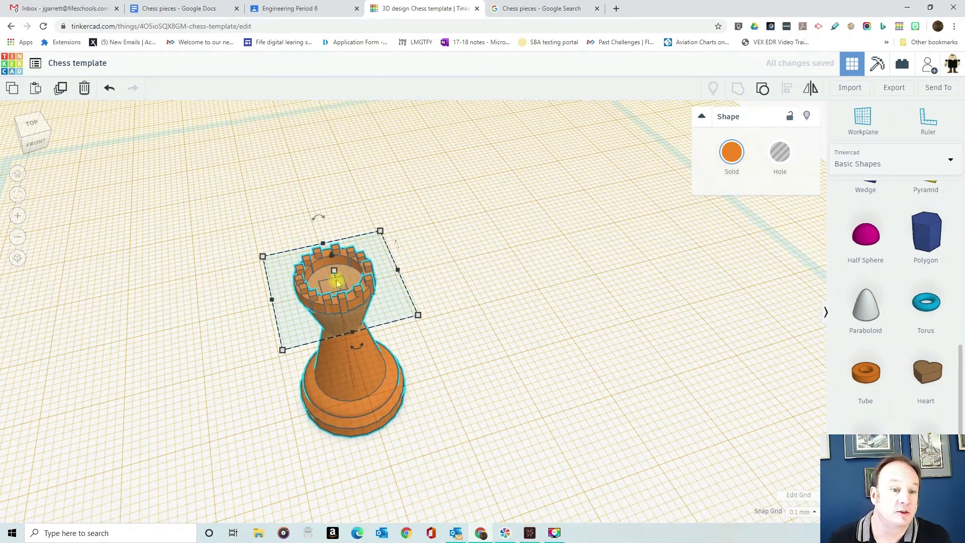
{"action": "left_click", "coordinate": [457, 267]}
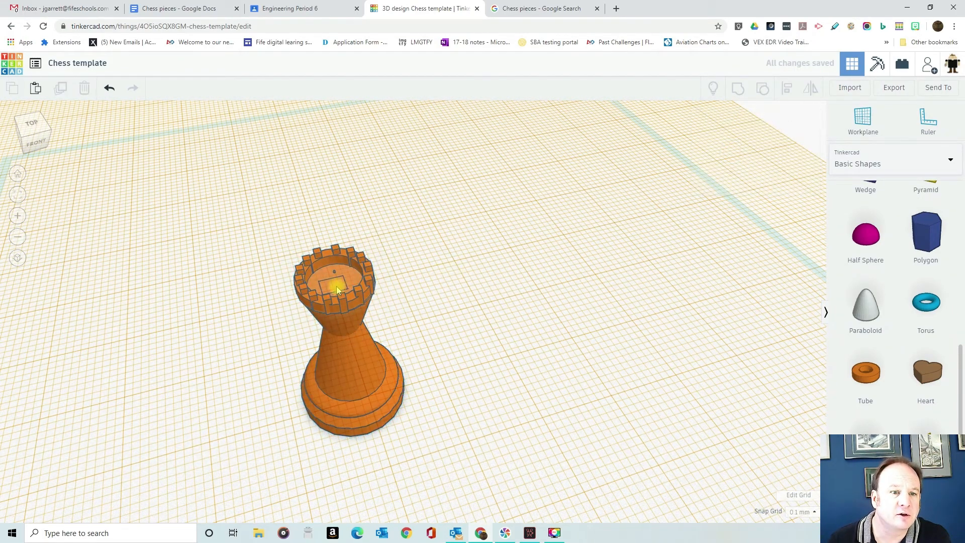
{"action": "right_click_drag", "start_coordinate": [407, 286], "coordinate": [342, 207]}
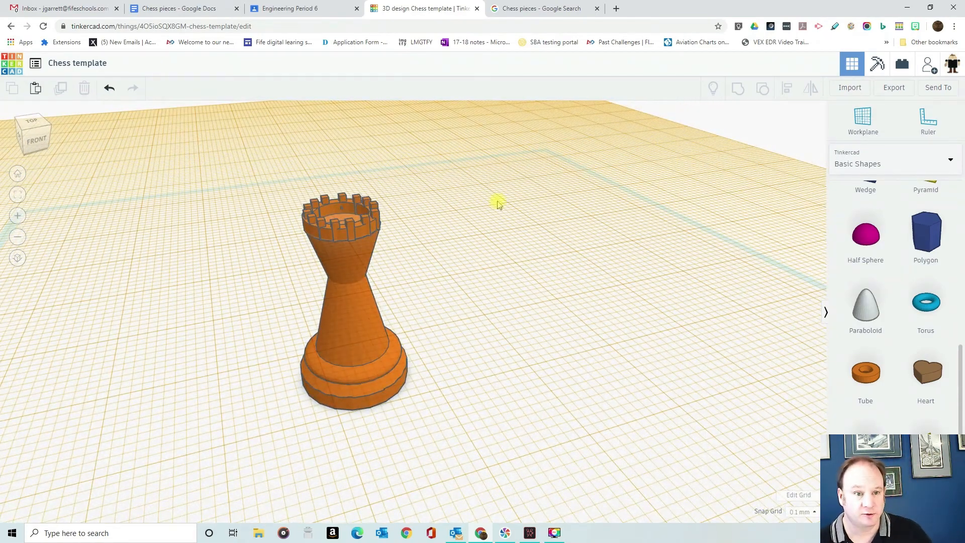
Undo the grouping, then adjust the height and position of the hole box in the centre of the crown
{"action": "key", "text": "ctrl+z"}
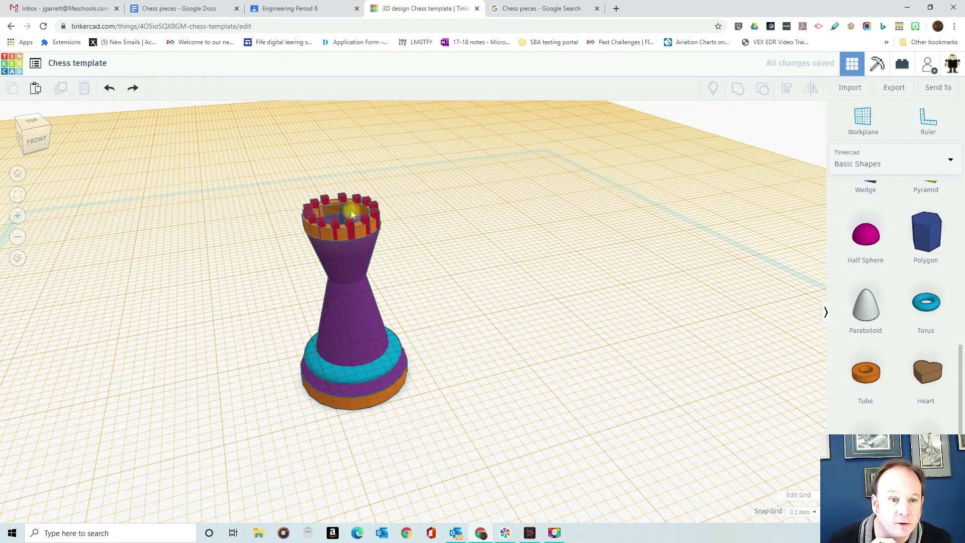
{"action": "left_click", "coordinate": [355, 213]}
{"action": "scroll", "coordinate": [354, 217], "scroll_direction": "up", "scroll_amount": 5}
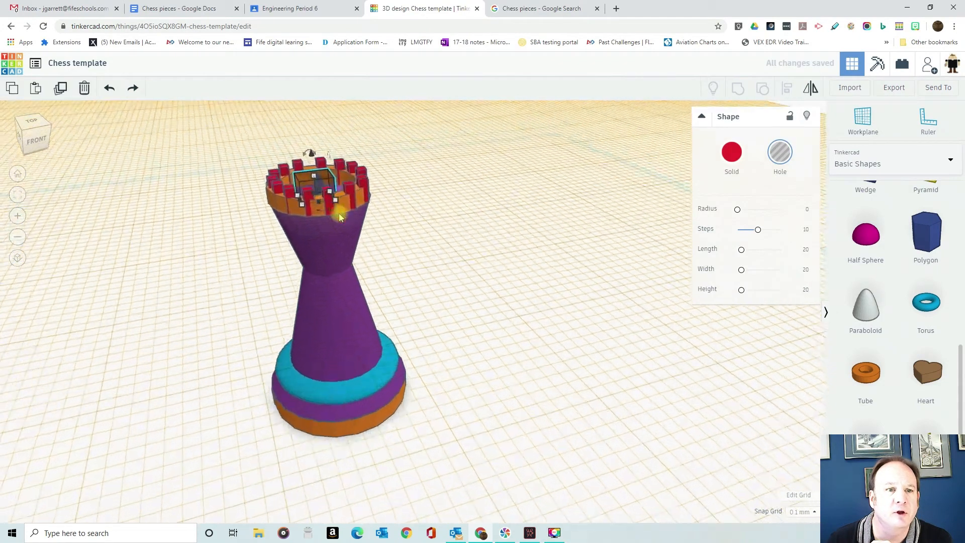
{"action": "scroll", "coordinate": [354, 223], "scroll_direction": "down", "scroll_amount": 2}
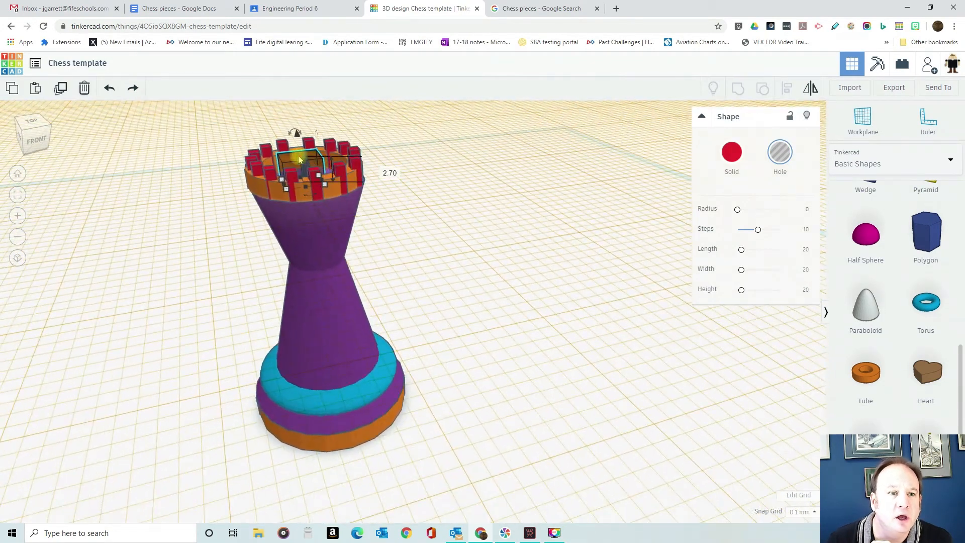
{"action": "left_click_drag", "start_coordinate": [300, 153], "coordinate": [300, 131]}
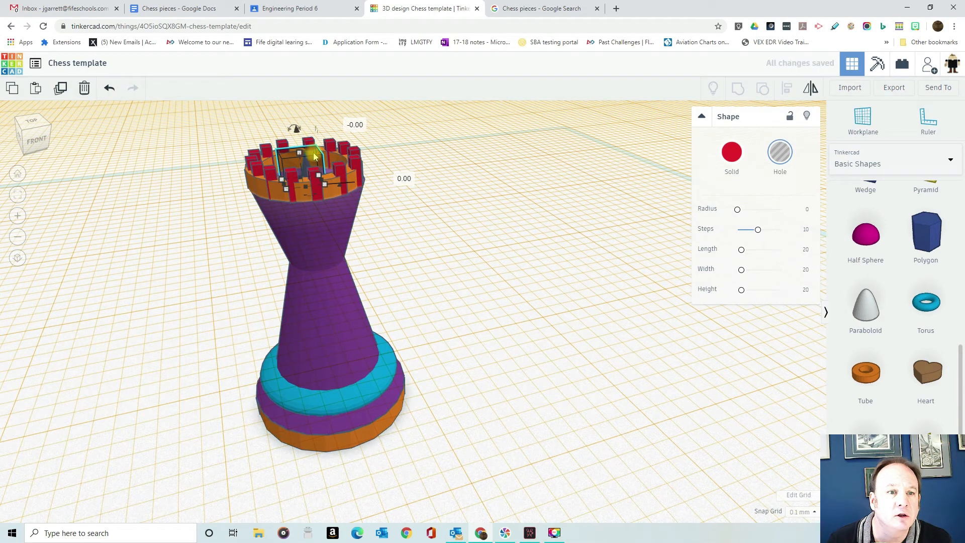
{"action": "left_click_drag", "start_coordinate": [317, 152], "coordinate": [323, 154]}
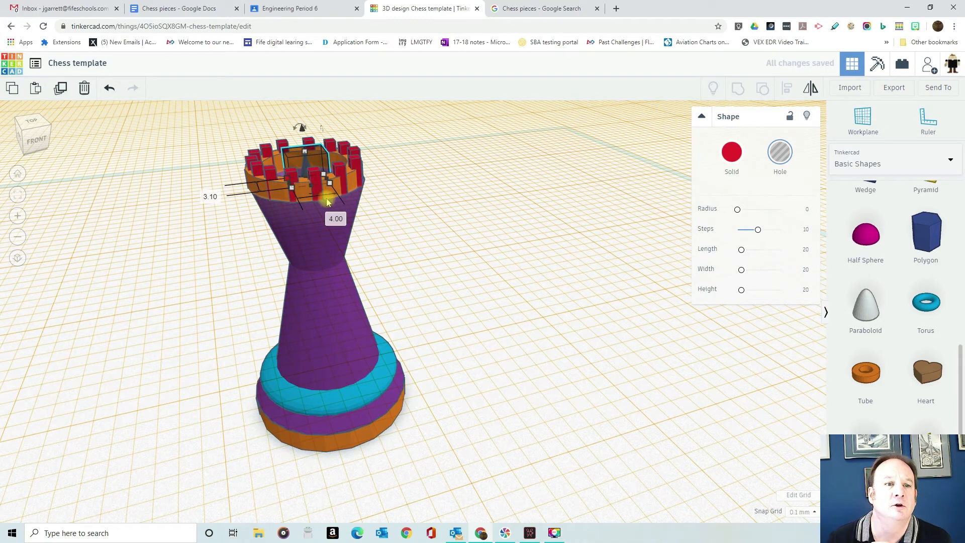
Group all the chess piece's shapes again with the adjusted hole box included
{"action": "left_click_drag", "start_coordinate": [223, 128], "coordinate": [449, 479]}
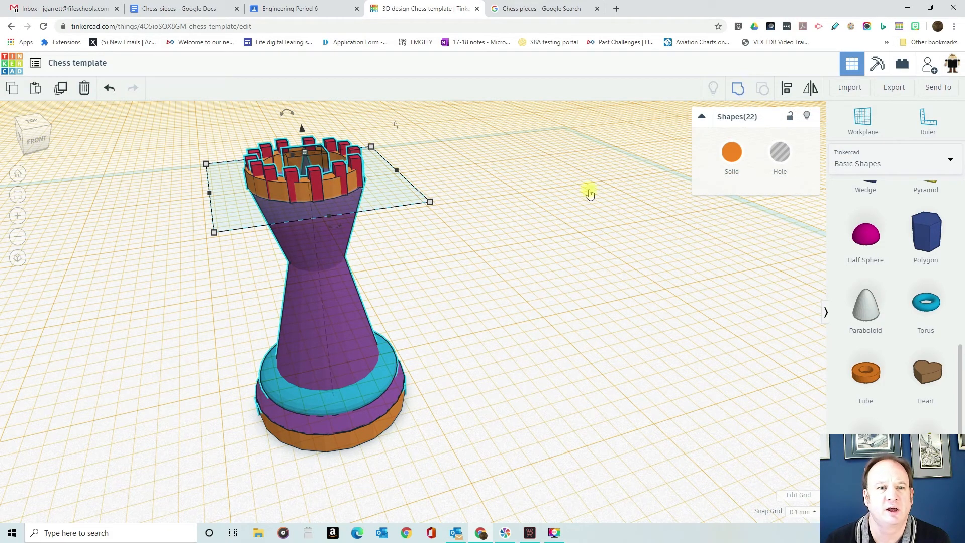
{"action": "left_click", "coordinate": [447, 211]}
{"action": "right_click_drag", "start_coordinate": [440, 192], "coordinate": [492, 209]}
{"action": "left_click", "coordinate": [498, 219]}
{"action": "right_click_drag", "start_coordinate": [452, 302], "coordinate": [380, 289]}
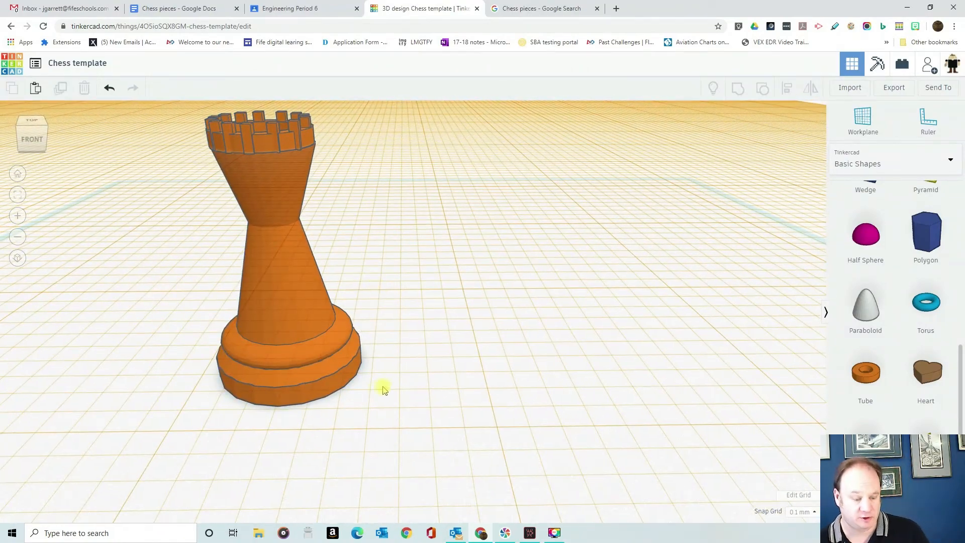
Return the workplane to the base grid
{"action": "key", "text": "w"}
{"action": "left_click", "coordinate": [431, 395]}
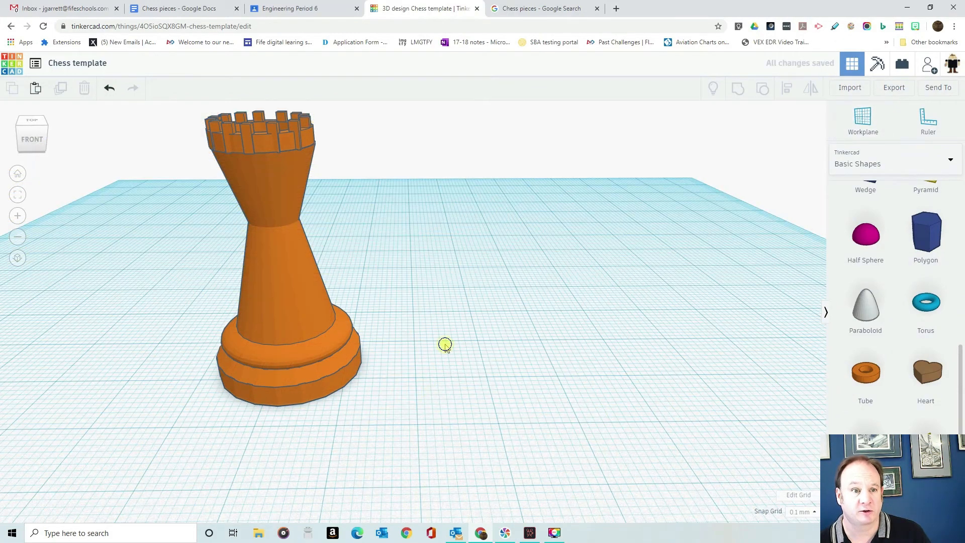
{"action": "right_click_drag", "start_coordinate": [446, 345], "coordinate": [447, 352]}
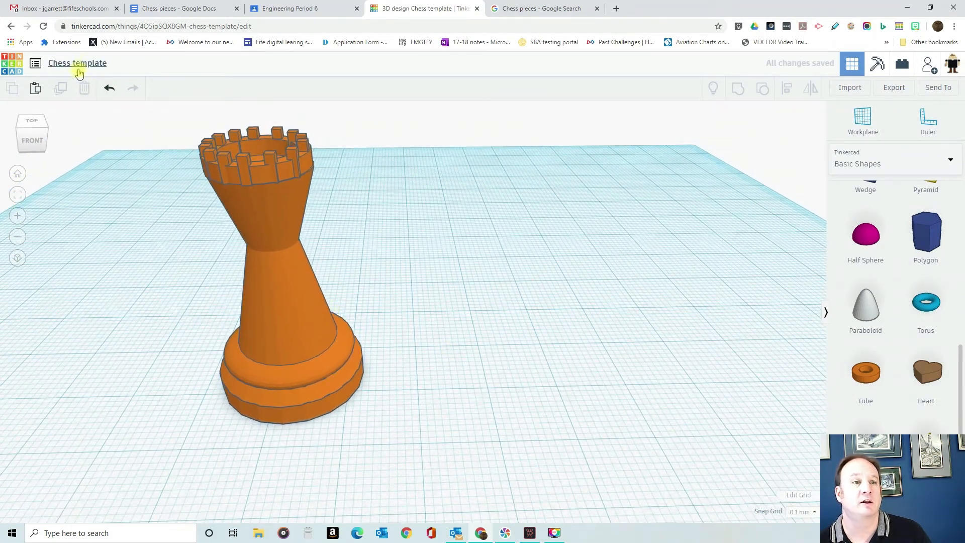
{"action": "mouse_move", "coordinate": [349, 201]}
{"action": "right_mouse_down"}
{"action": "mouse_move", "coordinate": [341, 226]}
{"action": "mouse_move", "coordinate": [343, 196]}
{"action": "right_mouse_up"}
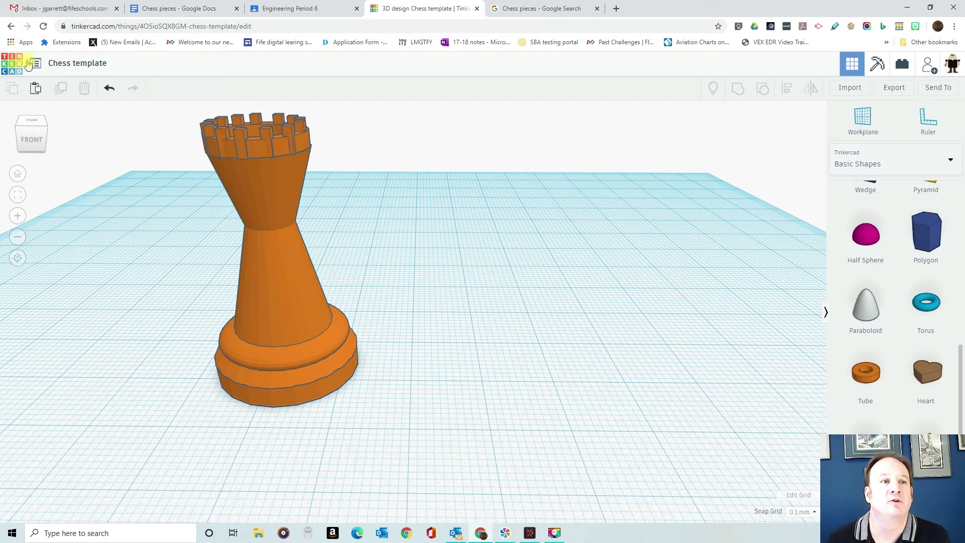
Undo the workplane reset, the grouping, the ring and the small rim blocks, back to the first red box beside the chess piece
{"action": "left_click", "coordinate": [104, 94]}
{"action": "left_click", "coordinate": [108, 93]}
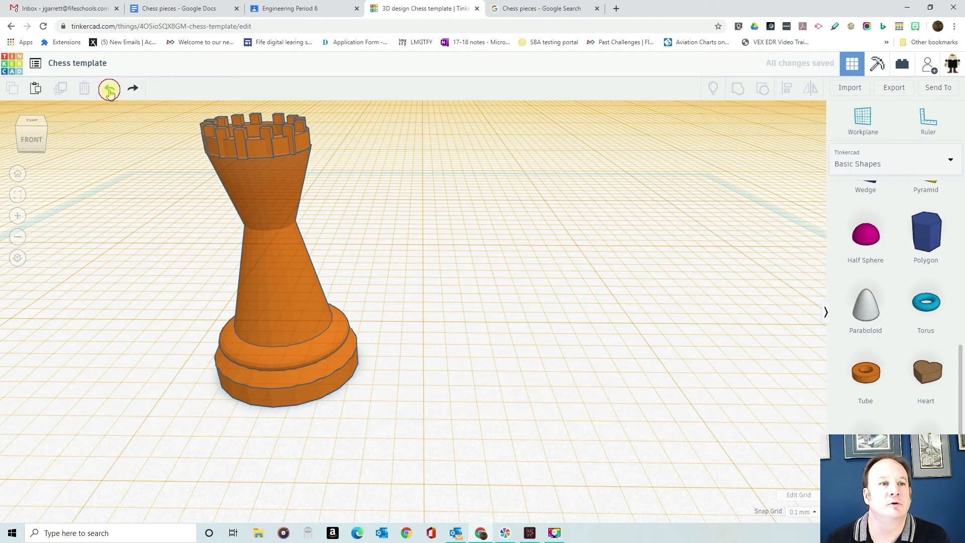
{"action": "left_click", "coordinate": [109, 93]}
{"action": "left_click", "coordinate": [109, 93]}
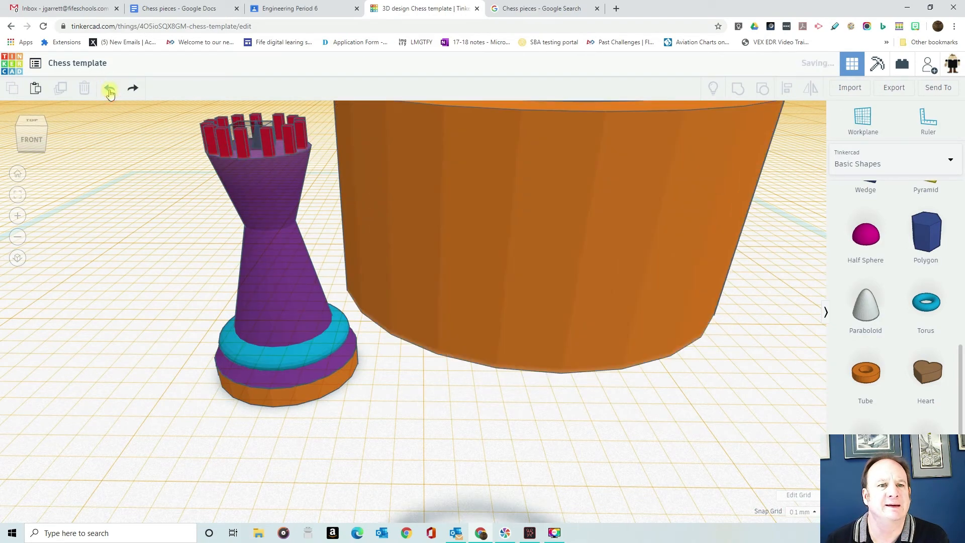
{"action": "left_click", "coordinate": [109, 93]}
{"action": "left_click", "coordinate": [110, 94]}
{"action": "left_click", "coordinate": [109, 94]}
{"action": "left_click", "coordinate": [110, 91]}
{"action": "left_click", "coordinate": [110, 91]}
{"action": "left_click", "coordinate": [111, 91]}
{"action": "left_click", "coordinate": [111, 90]}
{"action": "left_click", "coordinate": [111, 90]}
{"action": "left_click", "coordinate": [111, 89]}
{"action": "left_click", "coordinate": [111, 90]}
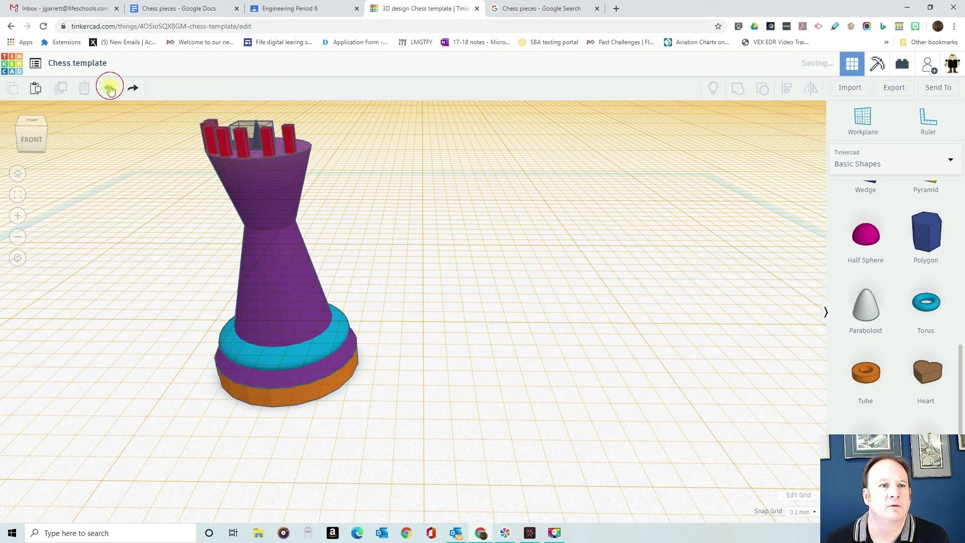
{"action": "left_click", "coordinate": [110, 89]}
{"action": "left_click", "coordinate": [110, 89]}
{"action": "left_click", "coordinate": [110, 88]}
{"action": "left_click", "coordinate": [110, 88]}
{"action": "left_click", "coordinate": [111, 89]}
{"action": "left_click", "coordinate": [111, 89]}
{"action": "left_click", "coordinate": [111, 89]}
{"action": "left_click", "coordinate": [112, 89]}
{"action": "left_click", "coordinate": [111, 89]}
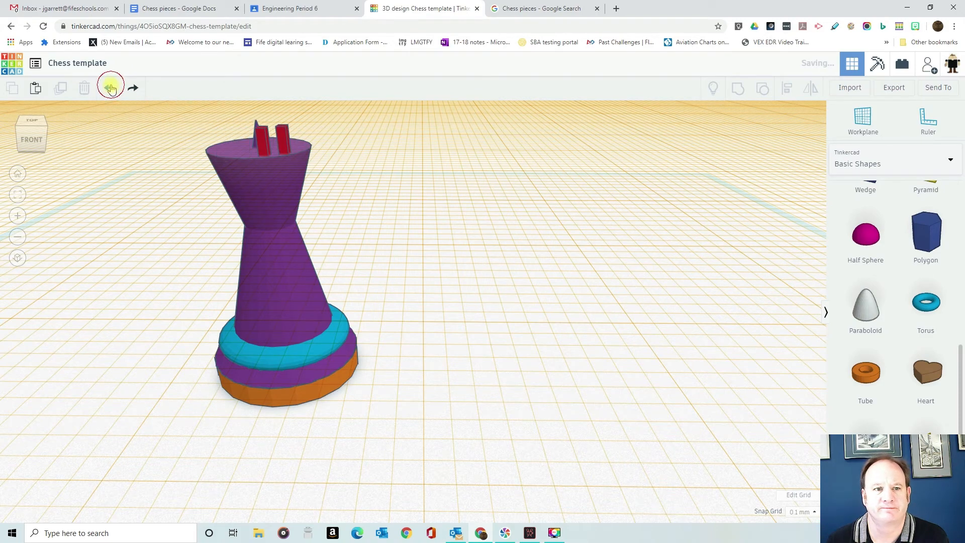
{"action": "left_click", "coordinate": [112, 89]}
{"action": "left_click", "coordinate": [111, 89]}
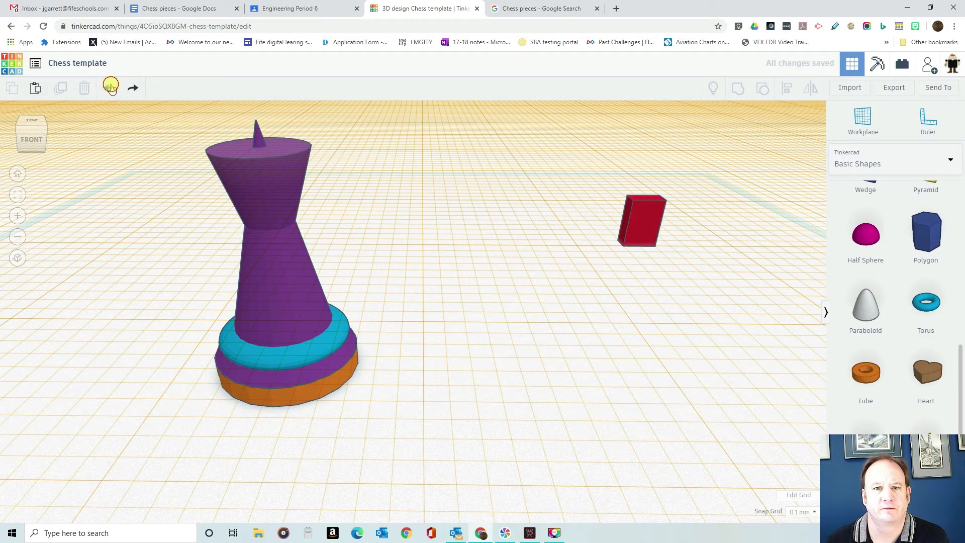
{"action": "left_click", "coordinate": [111, 89]}
{"action": "left_click", "coordinate": [111, 88]}
{"action": "left_click", "coordinate": [110, 88]}
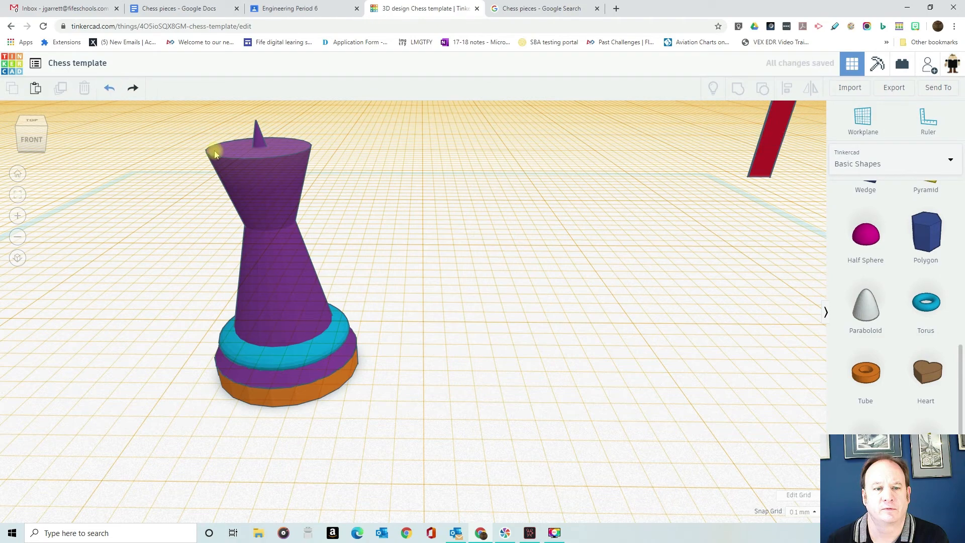
Delete the leftover red box beside the chess piece and return the workplane to the base grid
{"action": "scroll", "coordinate": [292, 198], "scroll_direction": "down", "scroll_amount": 3}
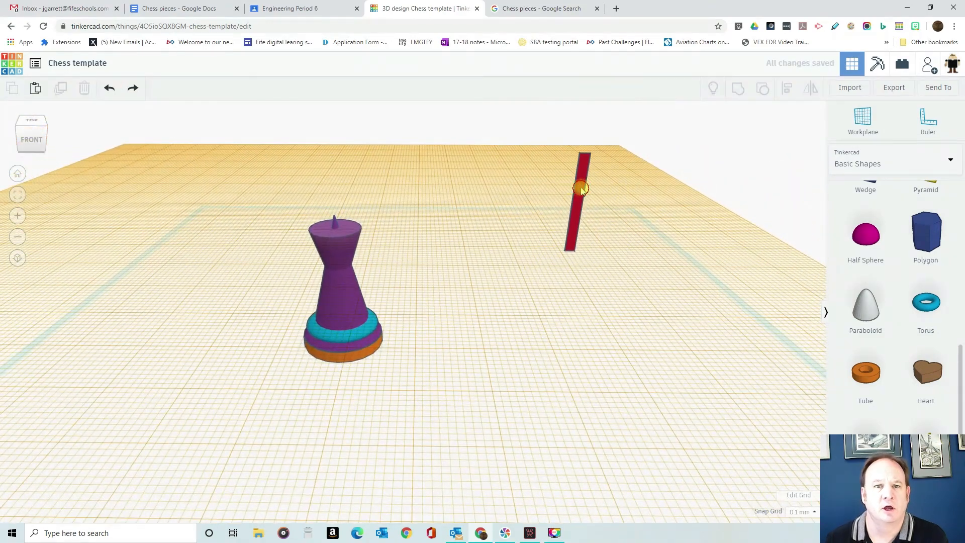
{"action": "left_click", "coordinate": [583, 188]}
{"action": "key", "text": "Delete"}
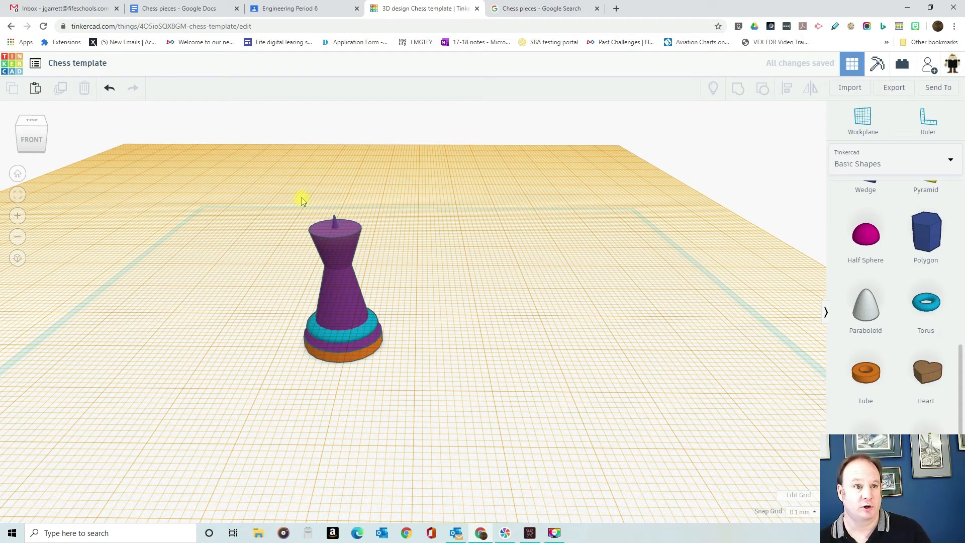
{"action": "left_click", "coordinate": [261, 330]}
Select all the shapes of the remaining chess piece, then open the list of saved designs and close it again
{"action": "left_click_drag", "start_coordinate": [292, 199], "coordinate": [410, 389]}
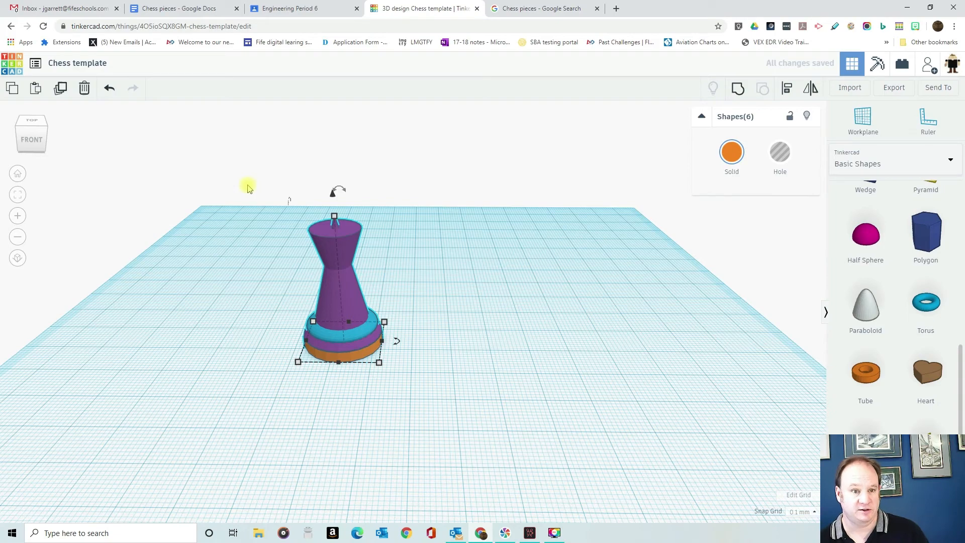
{"action": "left_click_drag", "start_coordinate": [225, 188], "coordinate": [463, 466]}
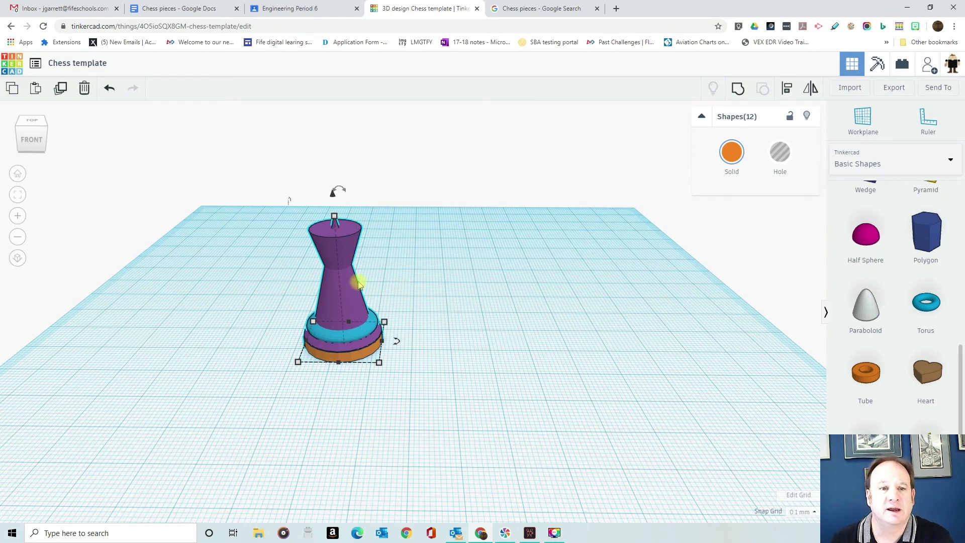
{"action": "left_click", "coordinate": [36, 64]}
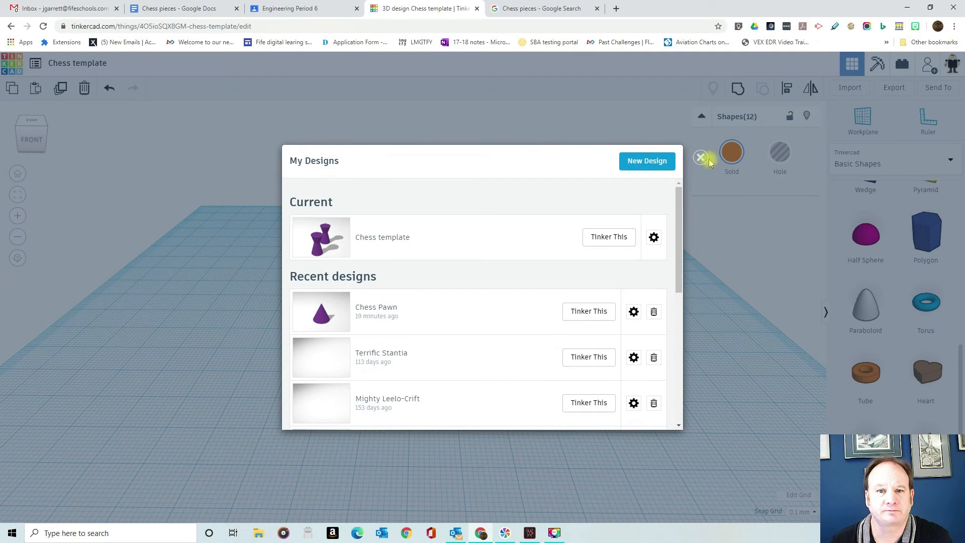
{"action": "left_click", "coordinate": [702, 159]}
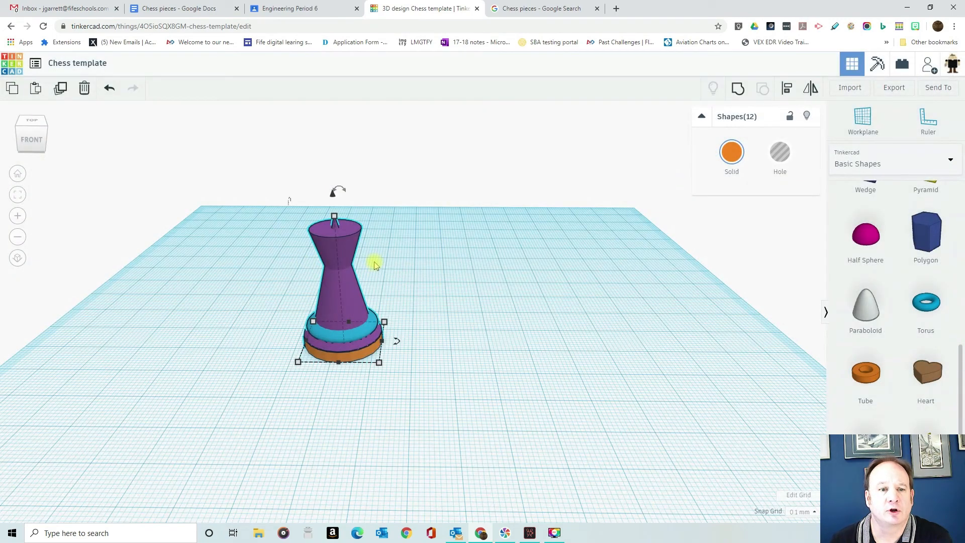